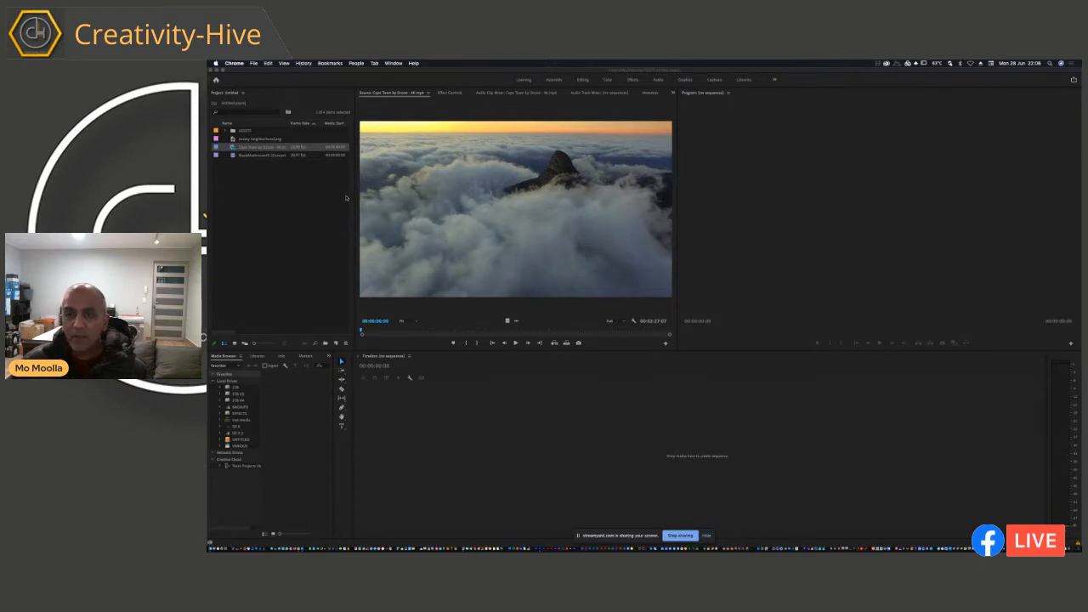
Step: Create a sequence from the Cape Town by Drone - 4K clip and expand the height of its timeline tracks
click(370, 340)
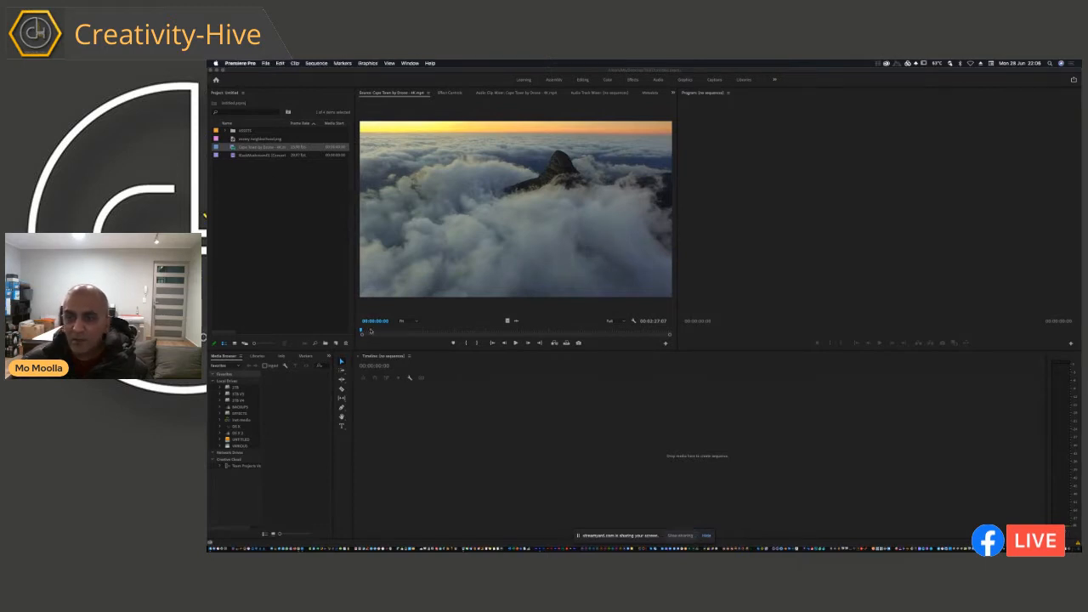
drag(387, 332, 357, 332)
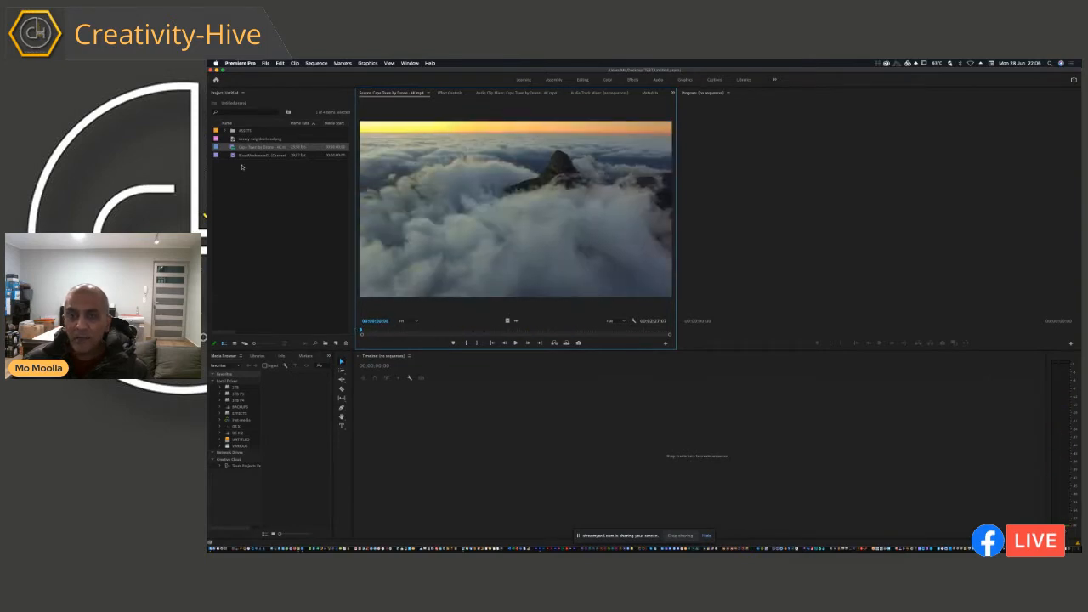
click(232, 148)
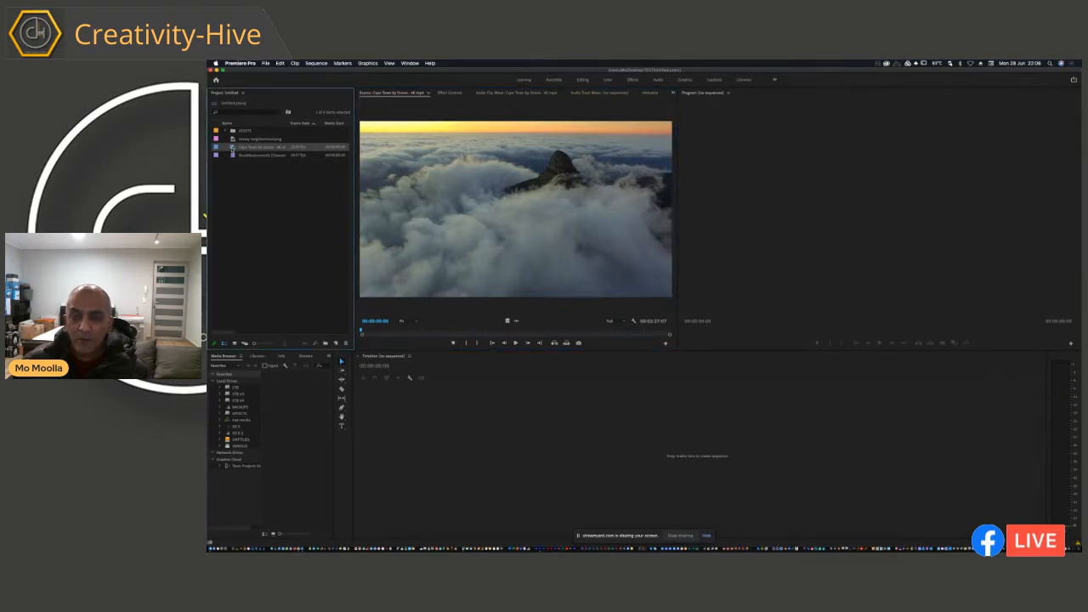
drag(369, 401, 536, 471)
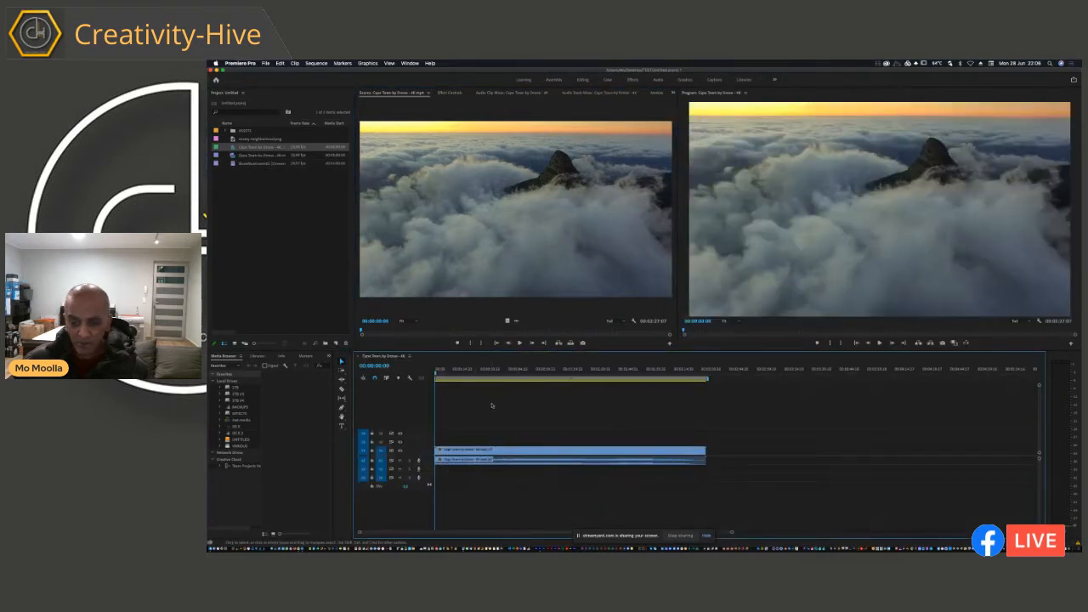
key(shift+=)
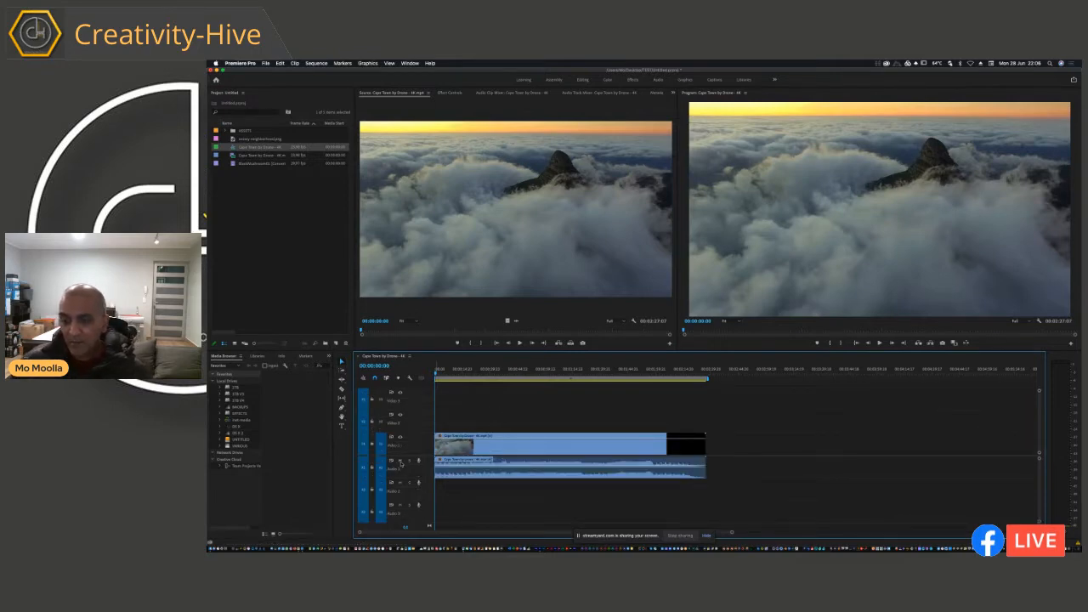
Step: Preview the opening seconds of the sequence from the start and widen the source monitor to about match the program monitor
click(470, 475)
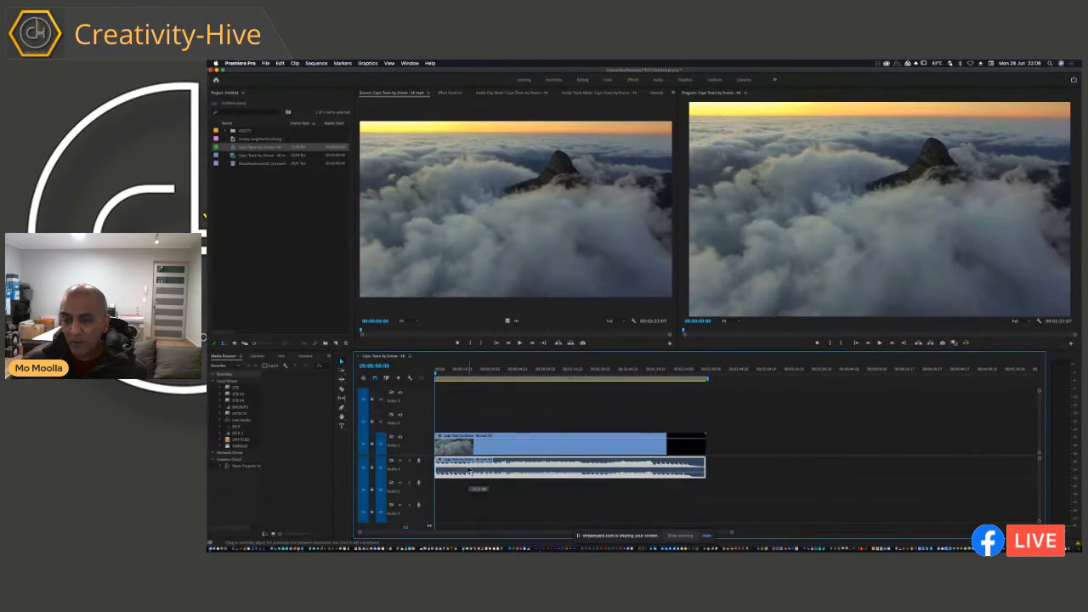
key(space)
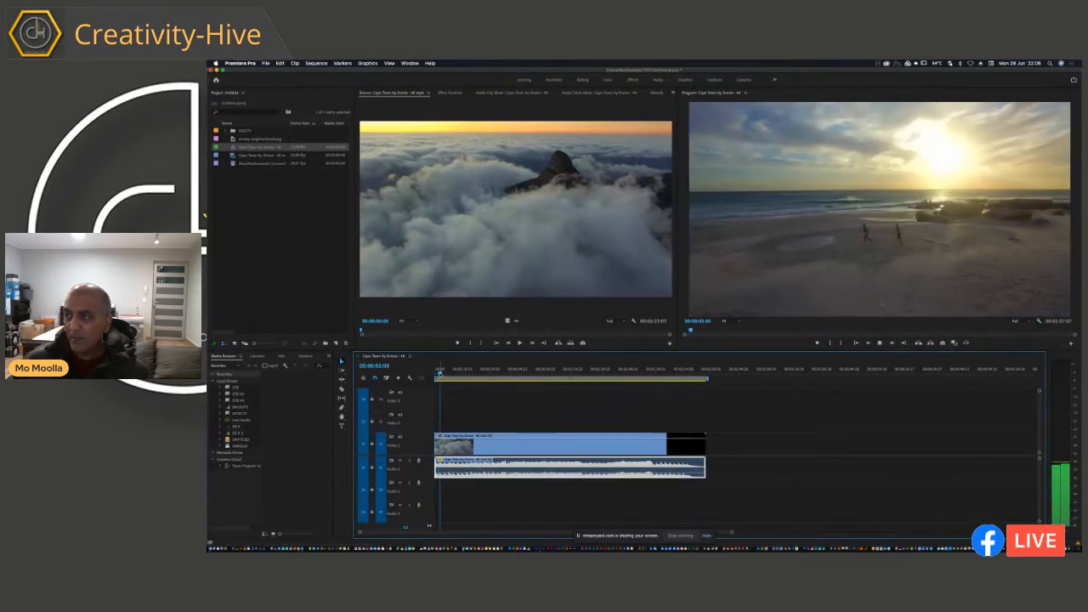
drag(441, 374, 435, 374)
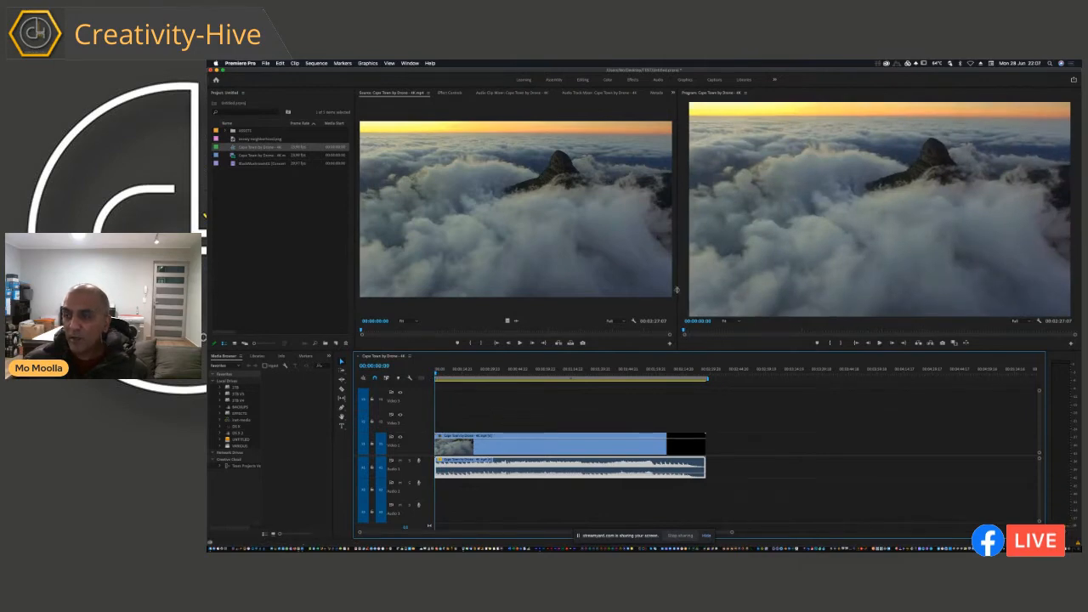
drag(677, 290, 720, 292)
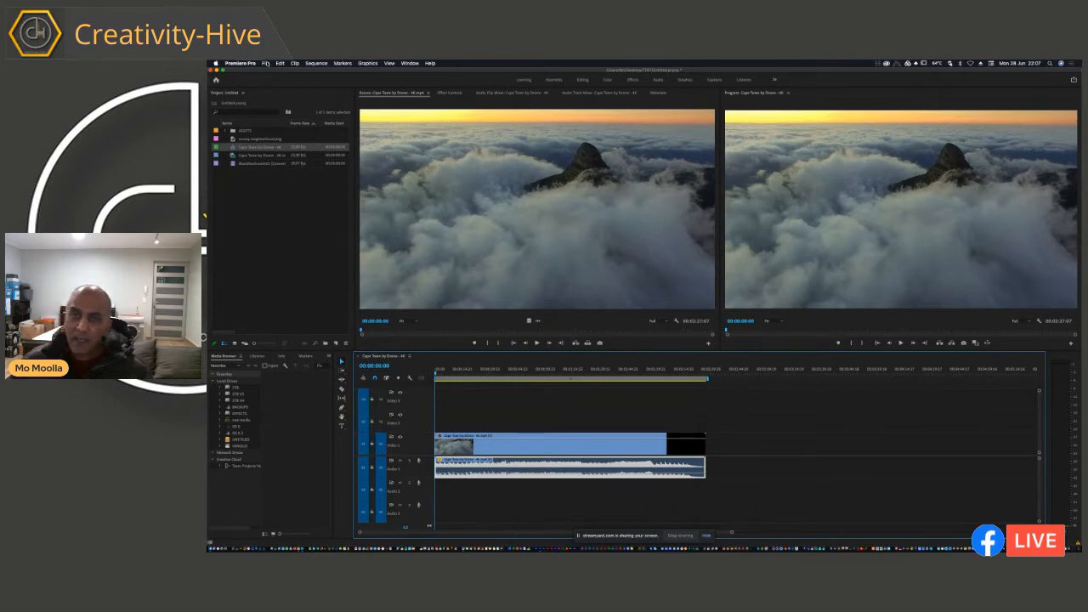
Step: Create a new legacy title named BARS with the default video settings
click(266, 64)
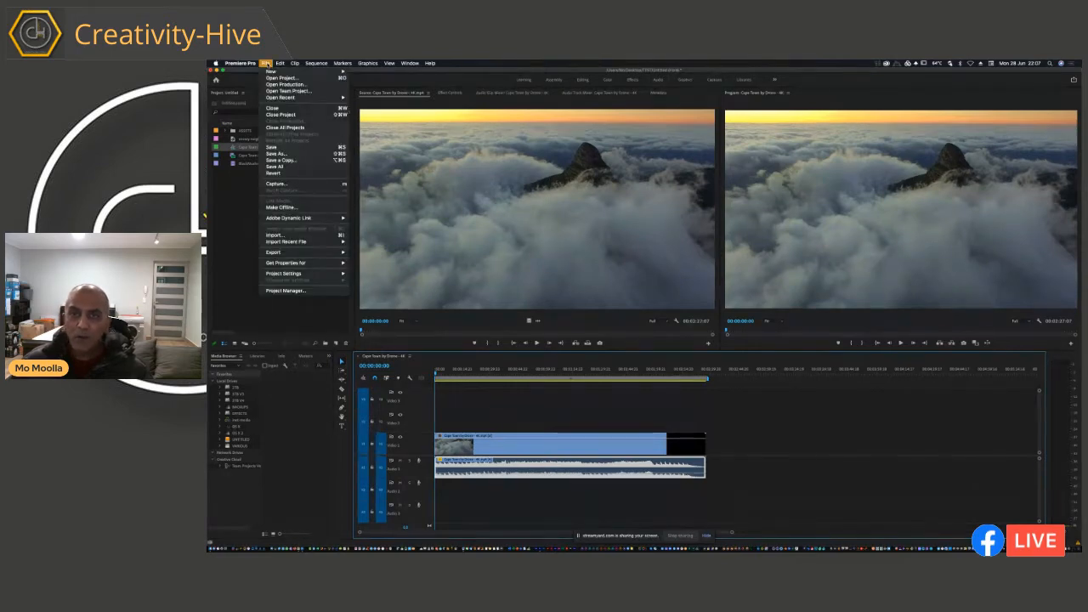
mouse_move(272, 72)
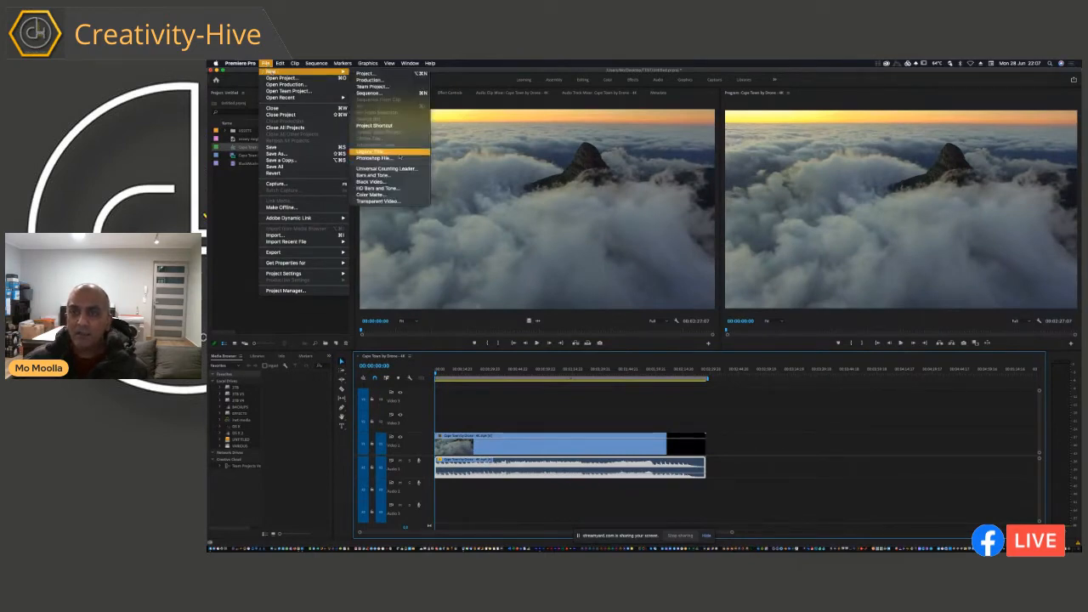
click(370, 151)
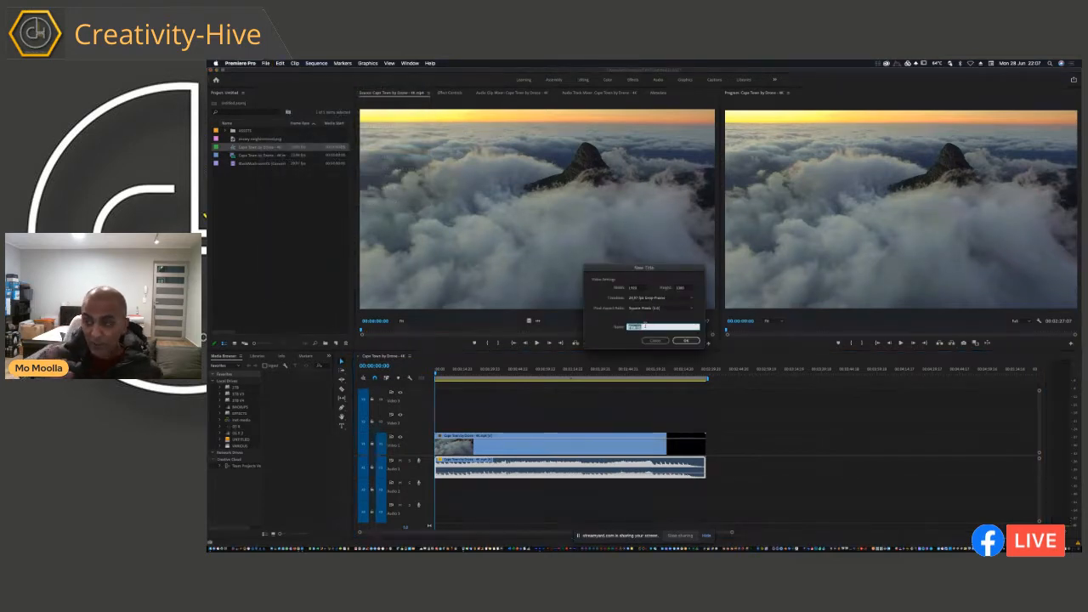
text(TOP)
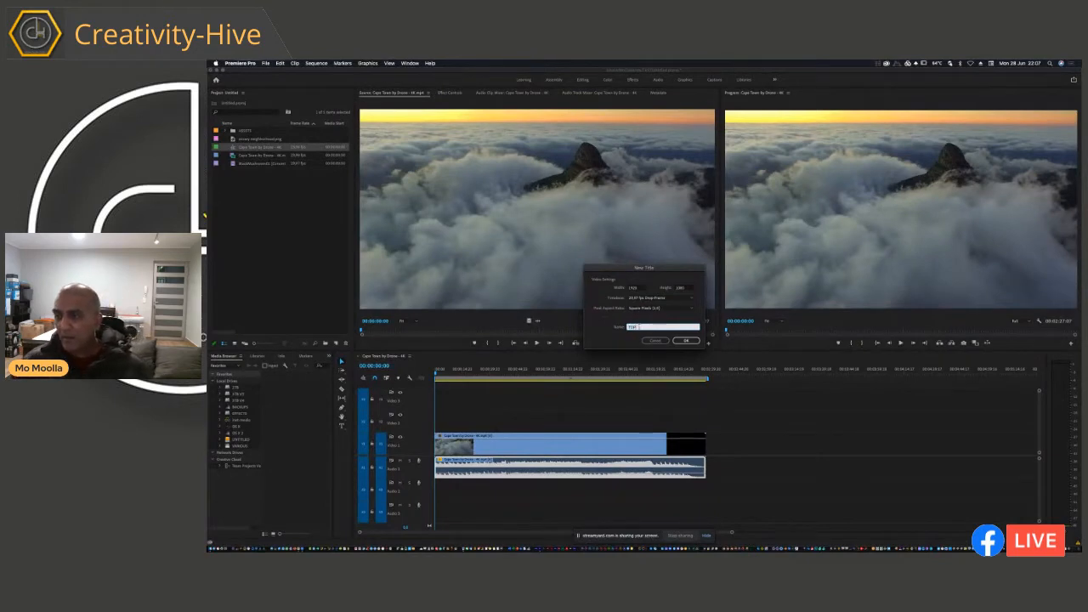
drag(640, 327, 578, 322)
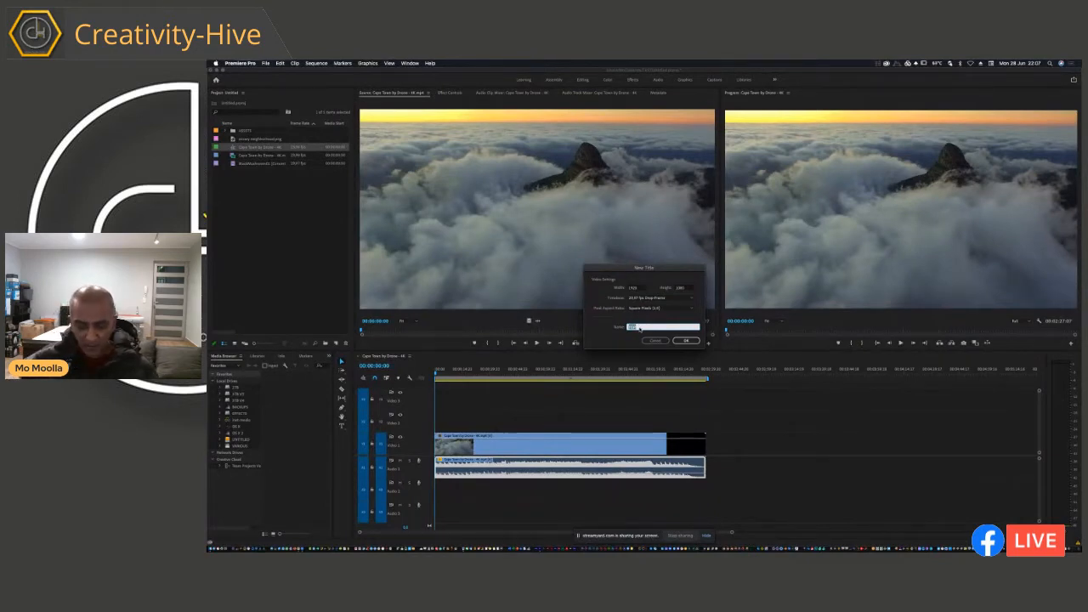
text(BASS)
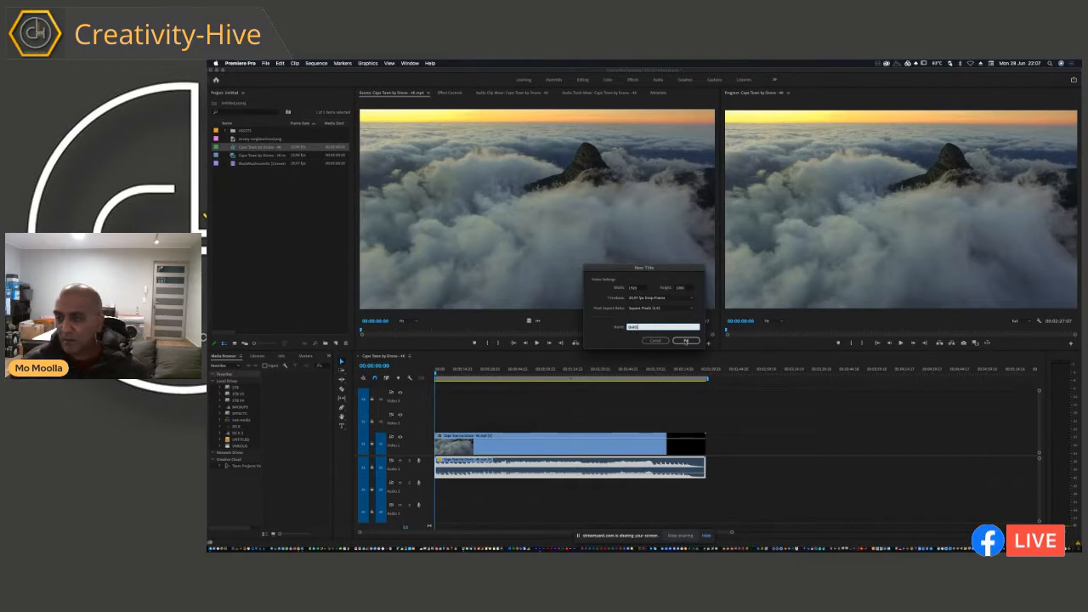
click(685, 341)
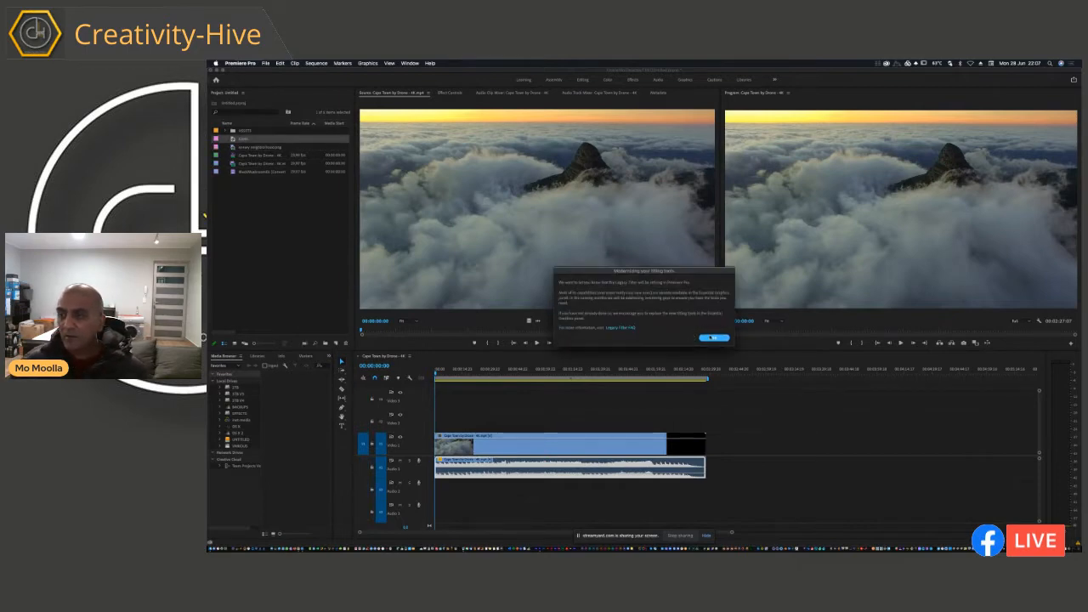
click(713, 337)
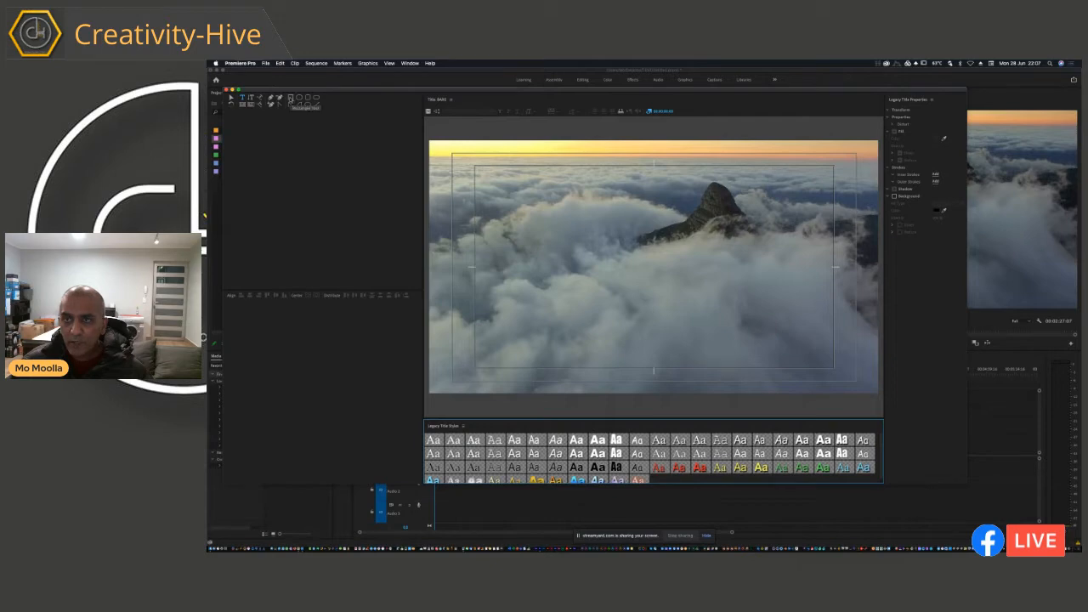
Step: Draw a thin full-width rectangle along the upper edge of the title frame and fill it with black
click(290, 97)
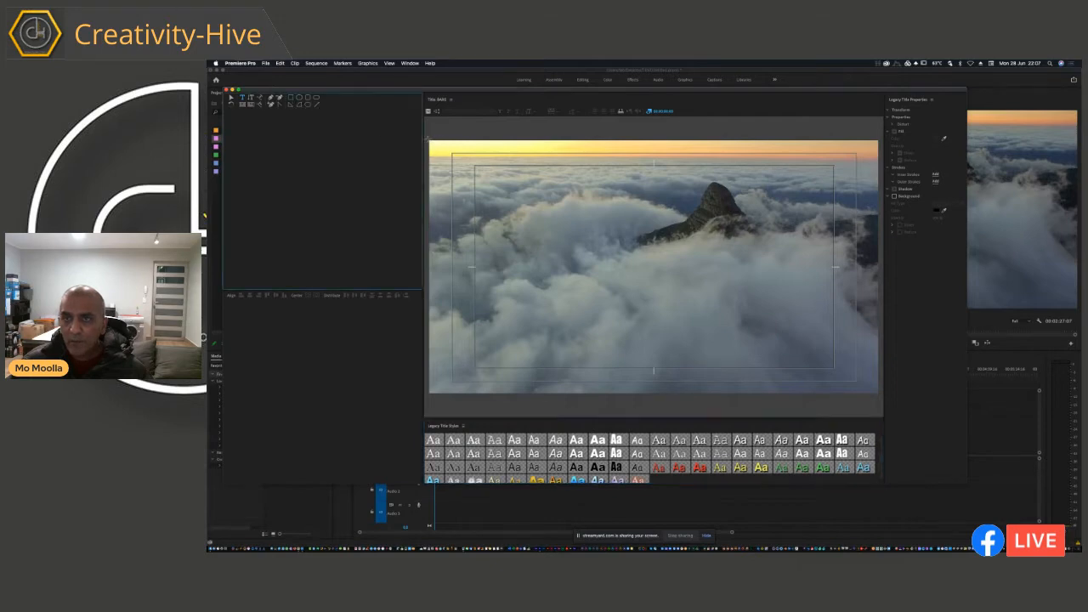
mouse_move(429, 141)
mouse_down()
mouse_move(464, 156)
mouse_move(882, 167)
mouse_up()
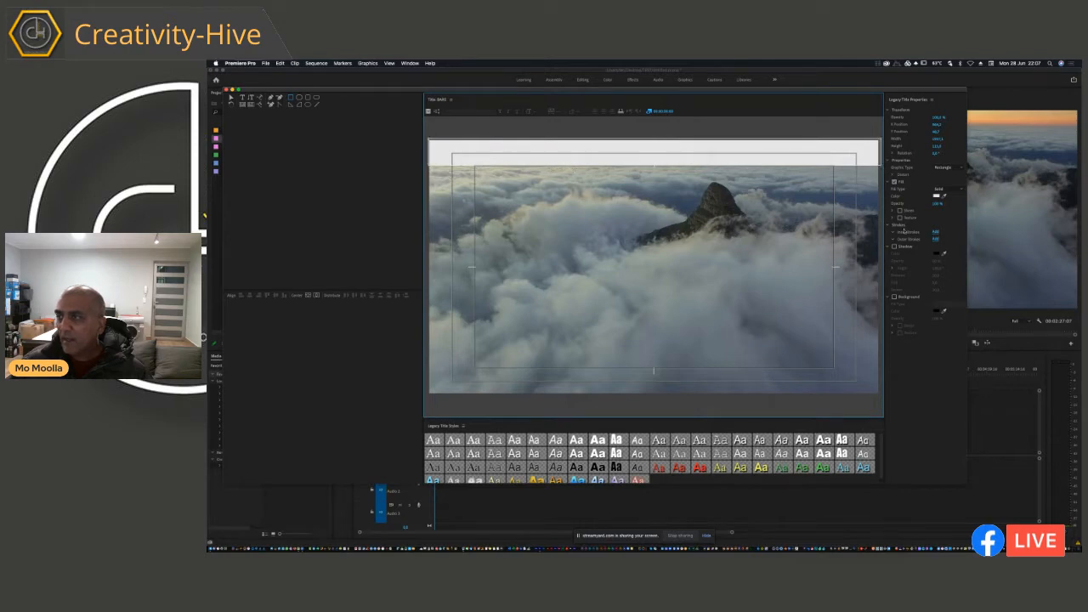
click(938, 197)
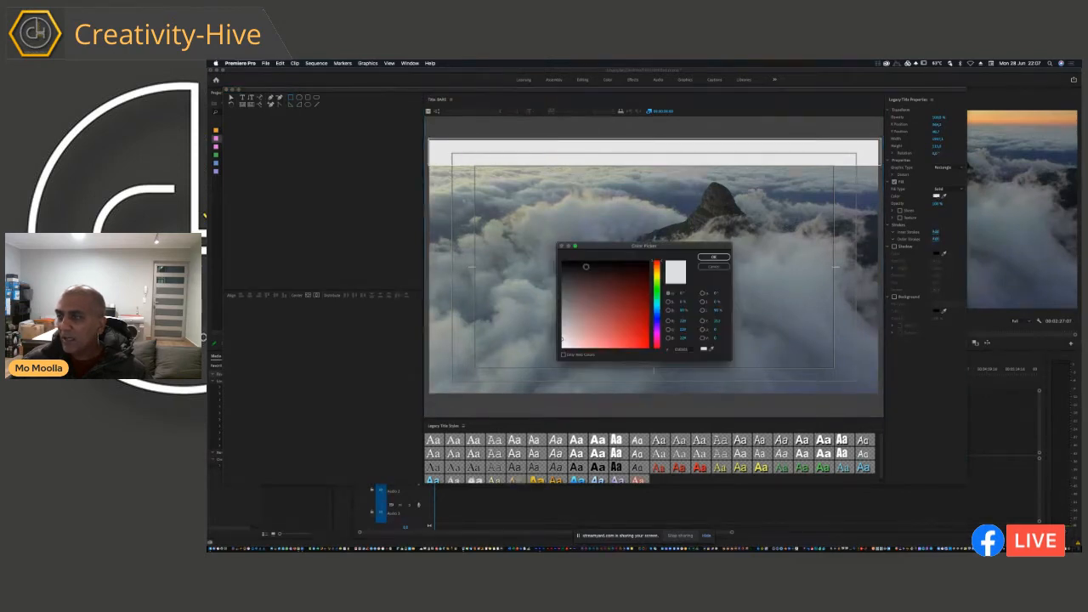
click(714, 257)
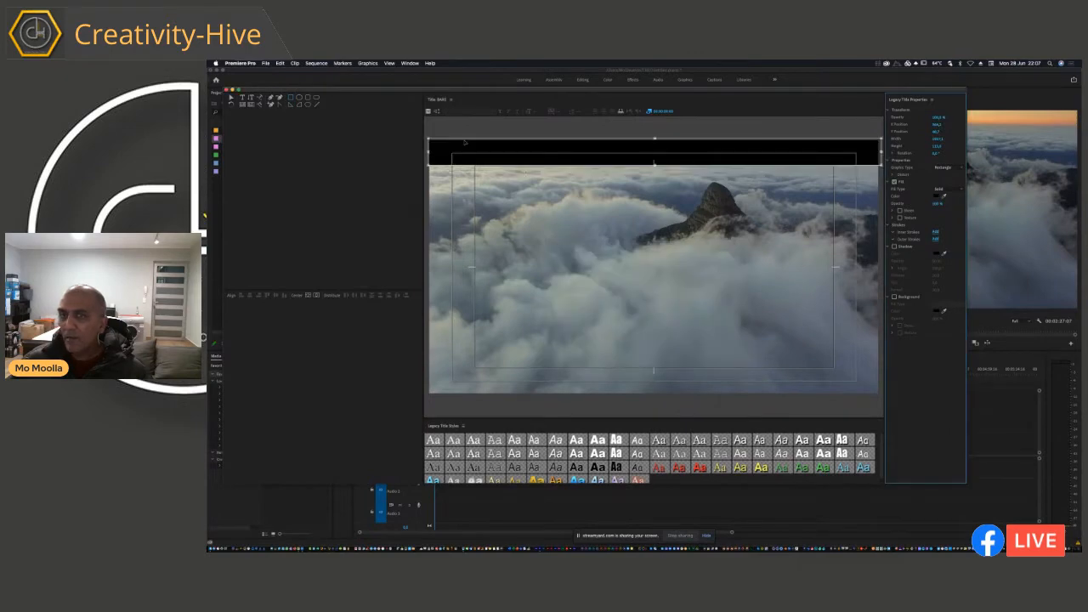
click(230, 99)
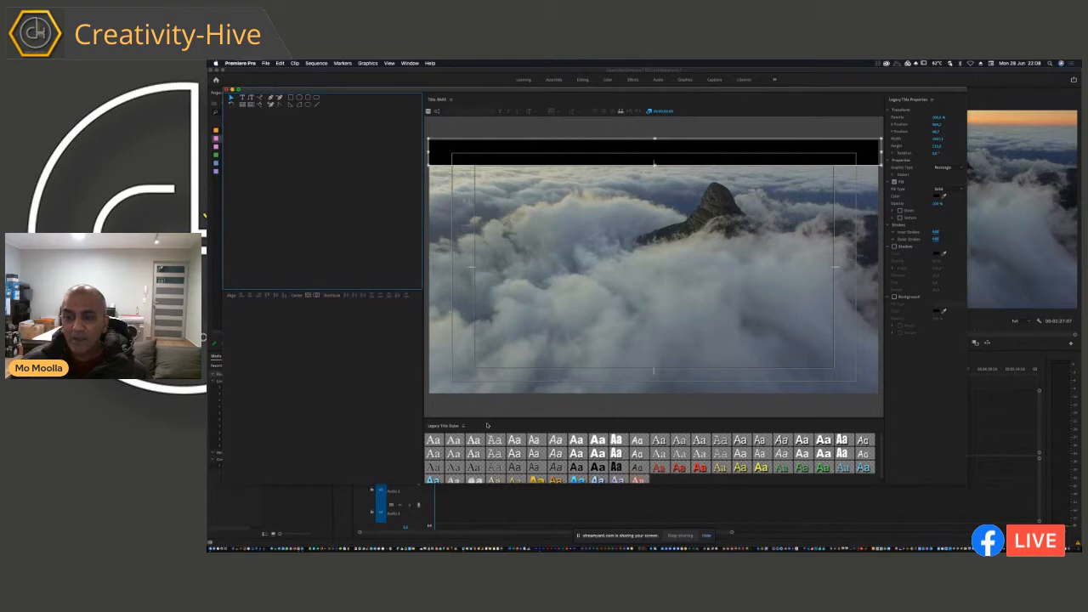
key(super+w)
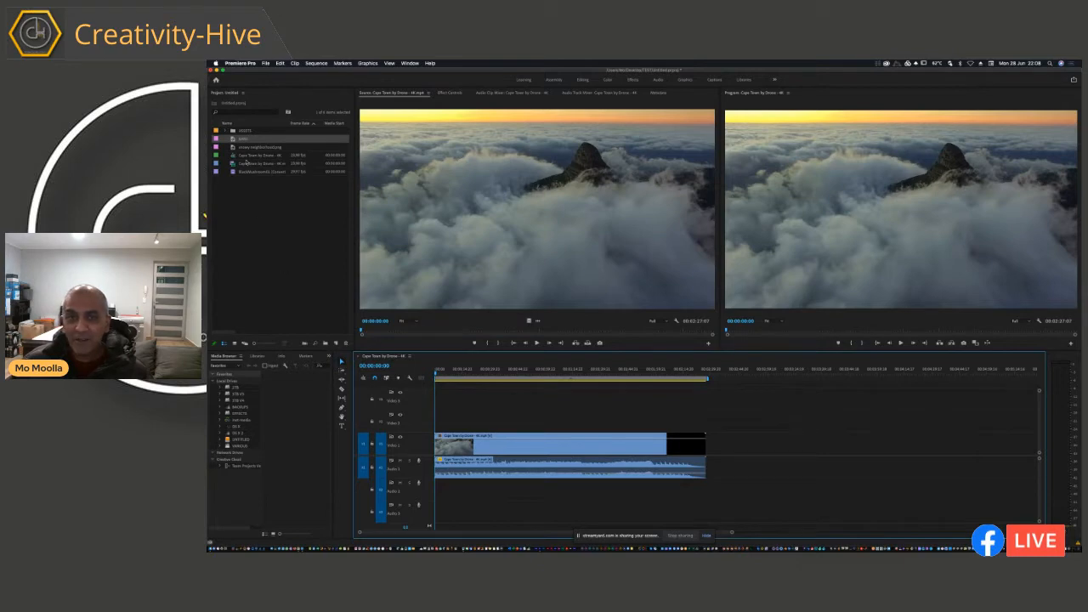
Step: Duplicate the BARS title in the project
click(242, 139)
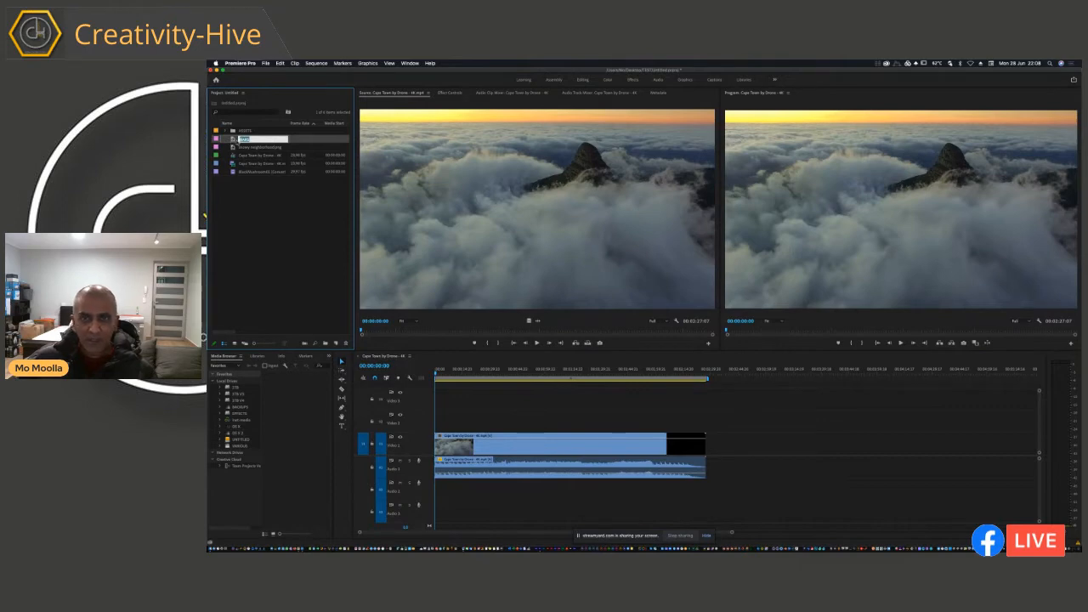
click(233, 140)
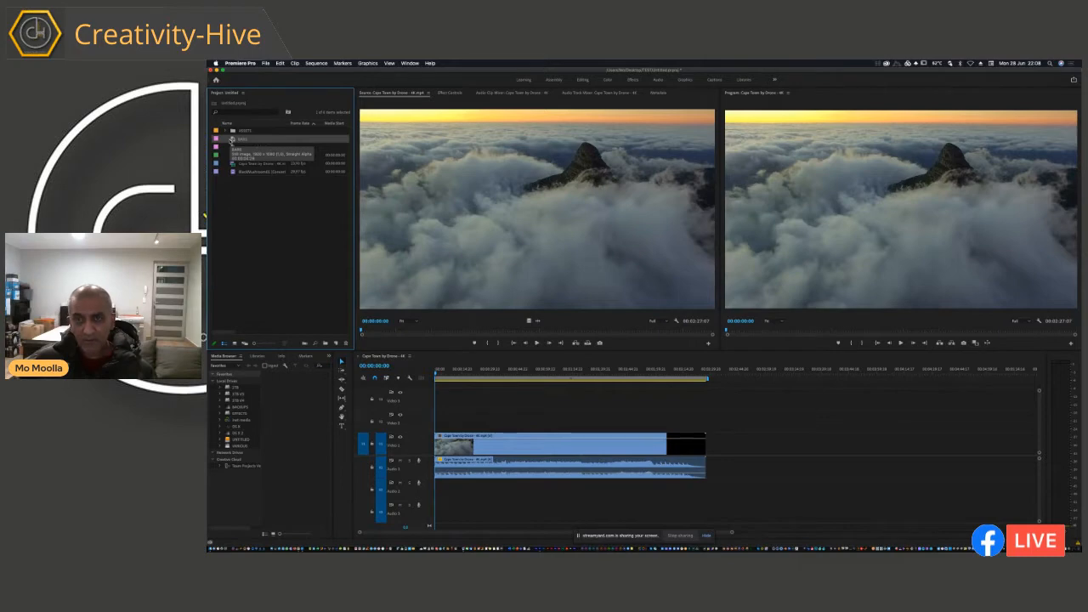
key(super+v)
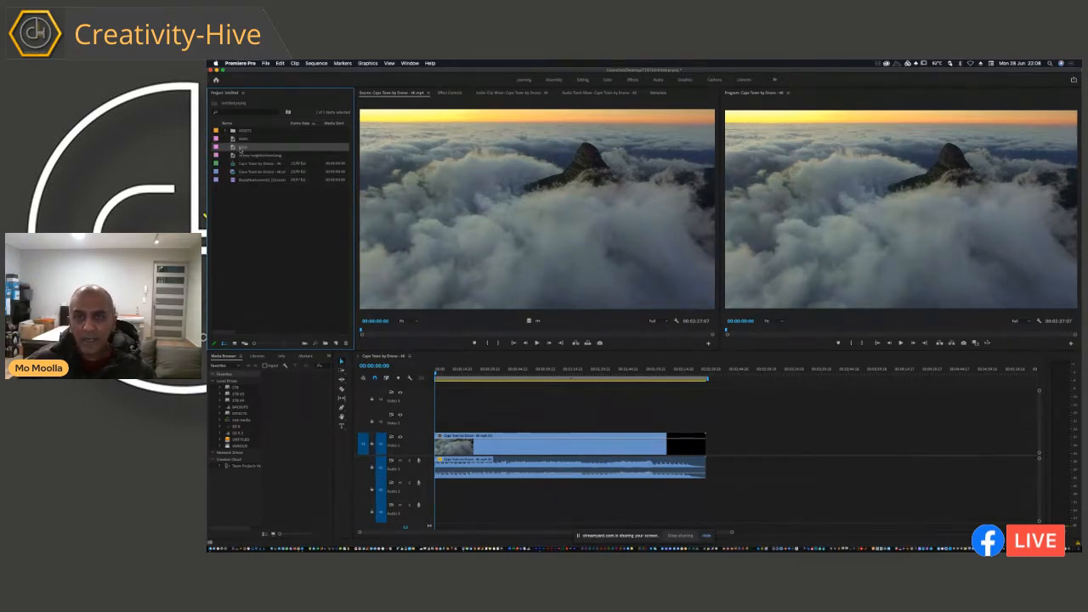
Step: Rename the two copies of the BARS title as TOP BAR and BOTTOM BAR
click(242, 142)
click(241, 140)
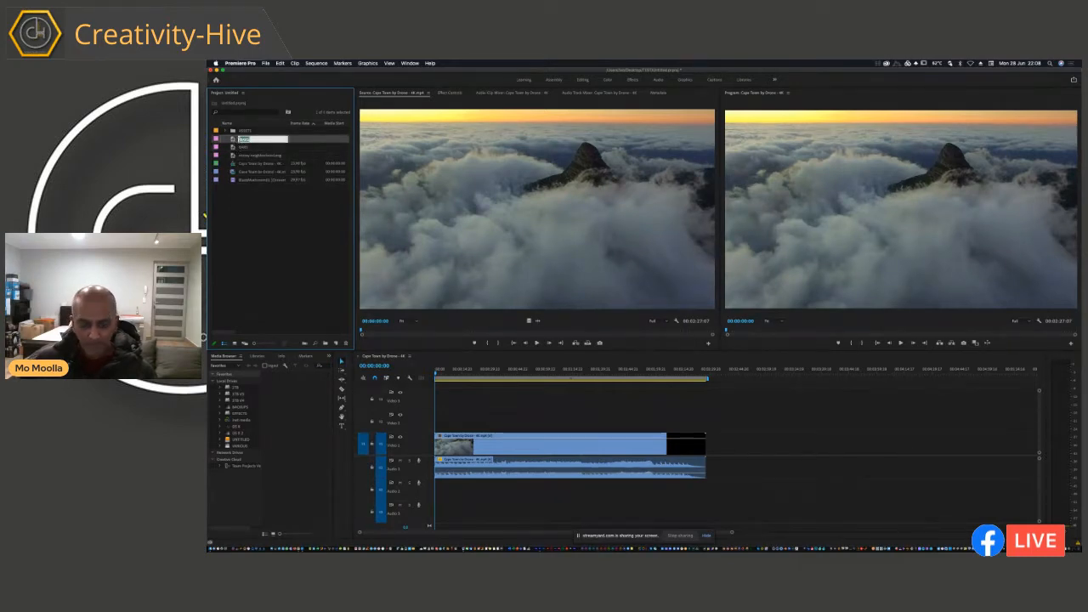
text(B)
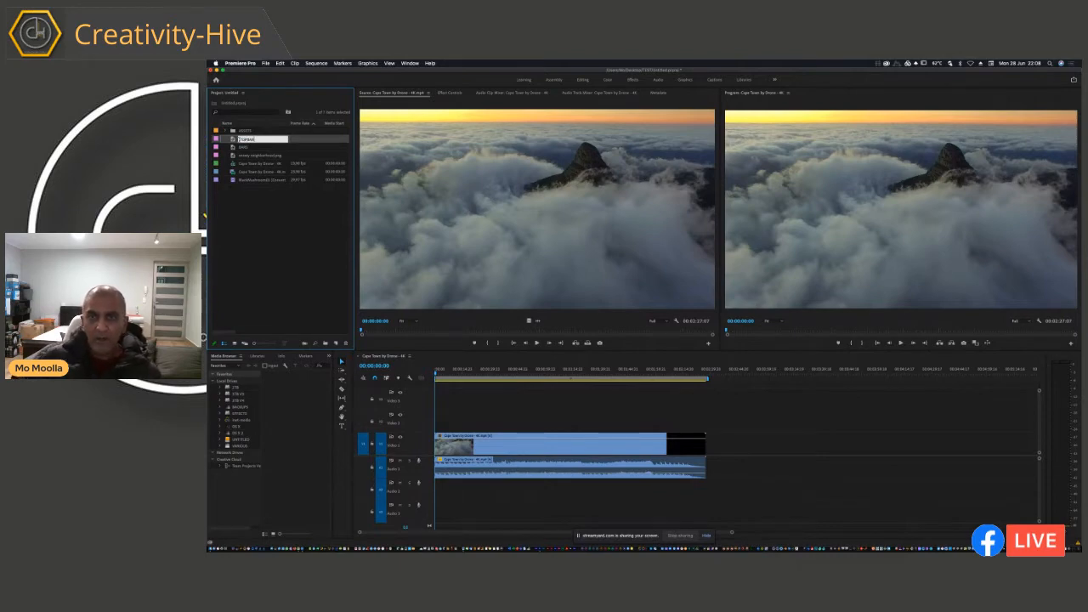
click(248, 197)
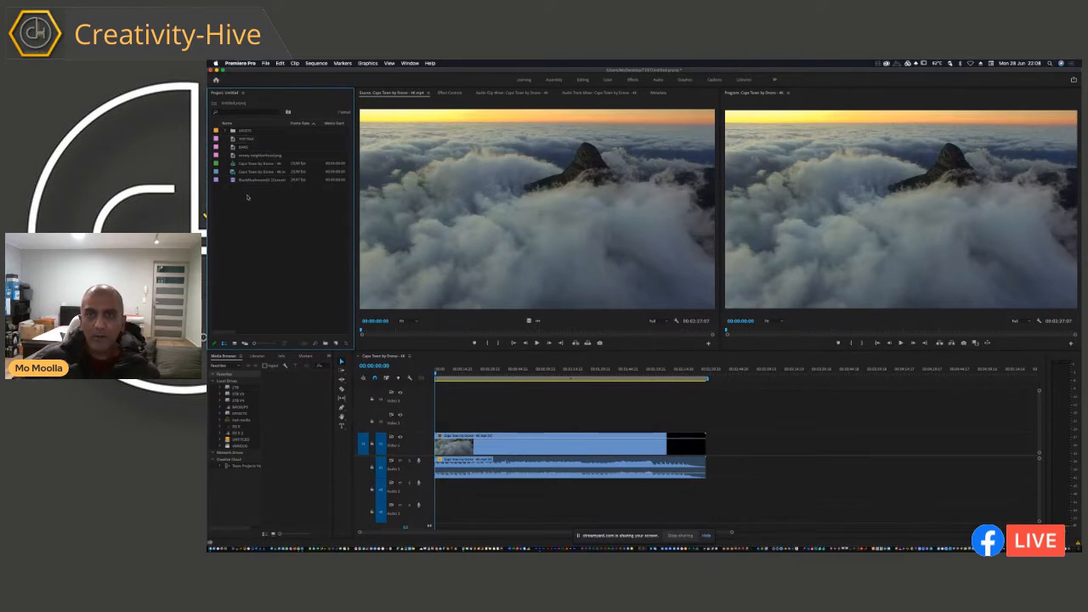
click(243, 148)
click(243, 148)
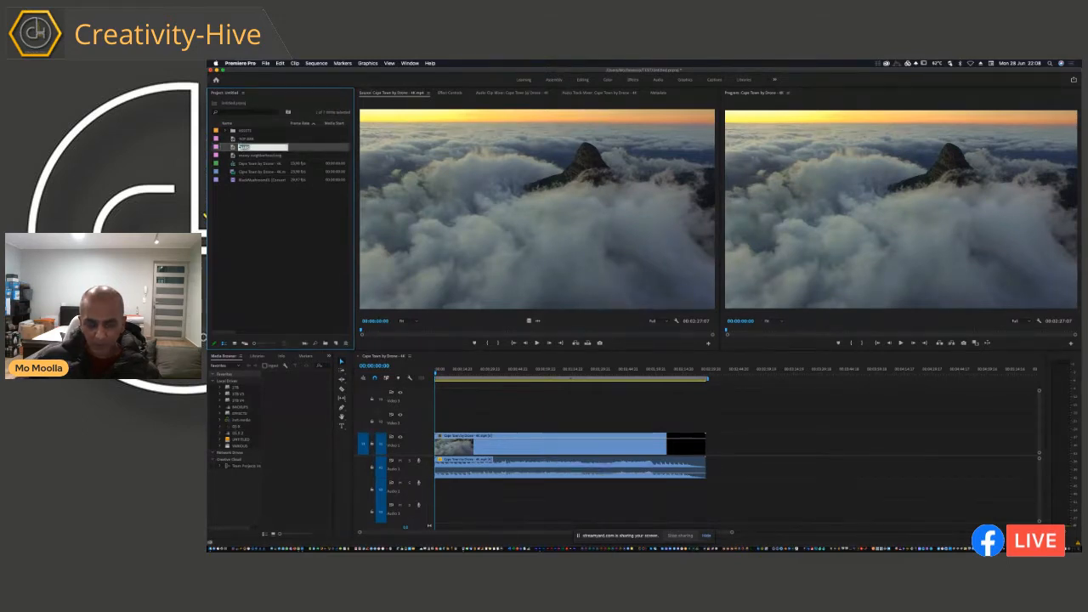
text(BOTTOM BAR)
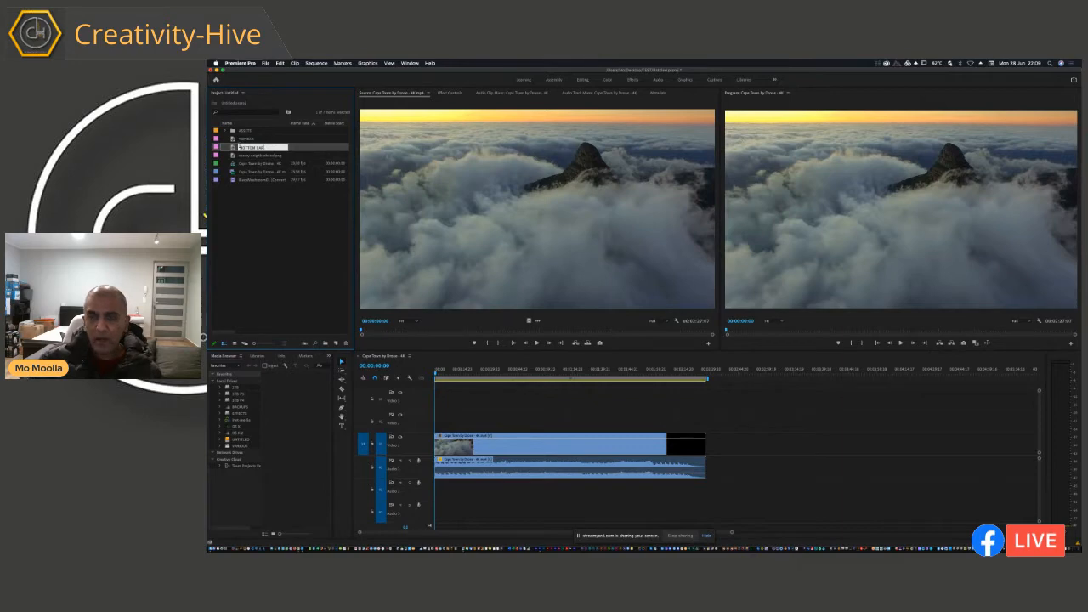
click(228, 194)
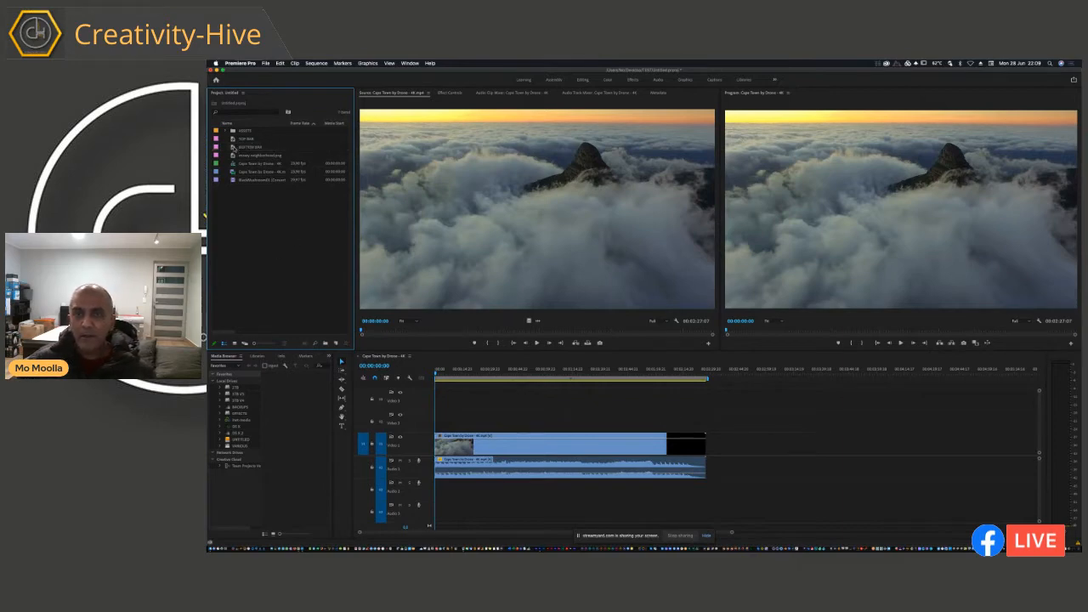
Step: Move the black rectangle in the BOTTOM BAR title down to the lower edge of the frame
double_click(235, 149)
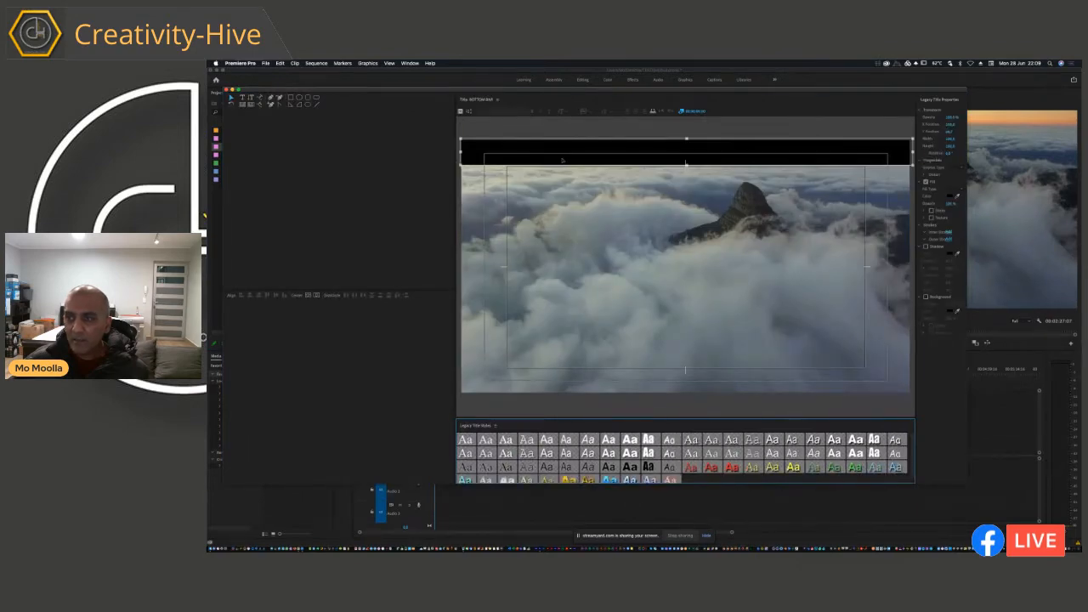
drag(564, 168, 561, 390)
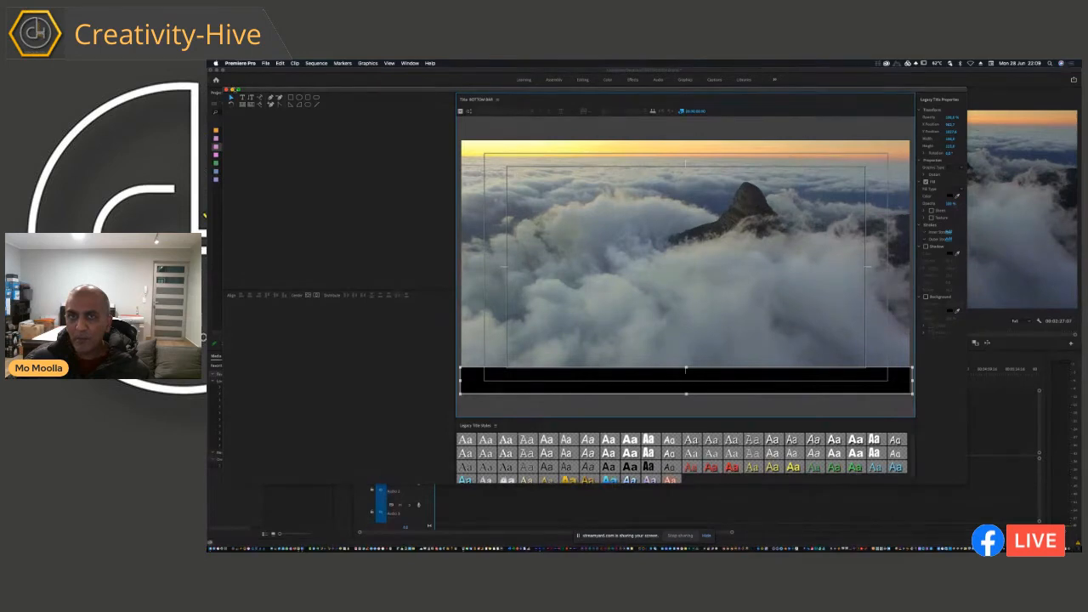
key(super+w)
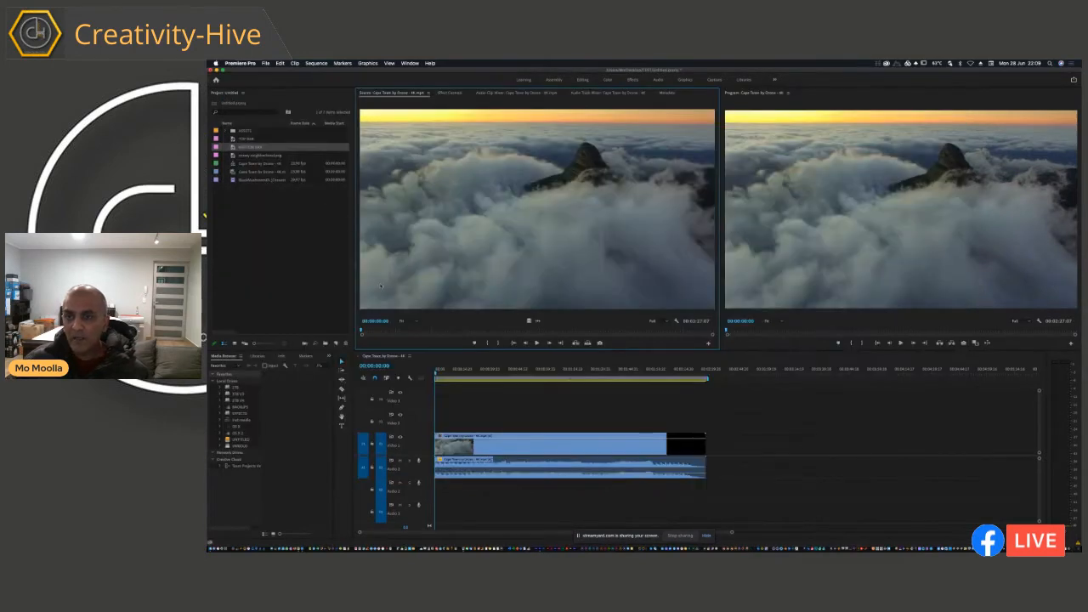
Step: Open the TOP BAR and BOTTOM BAR titles in turn to check where each black bar sits in the frame
click(247, 140)
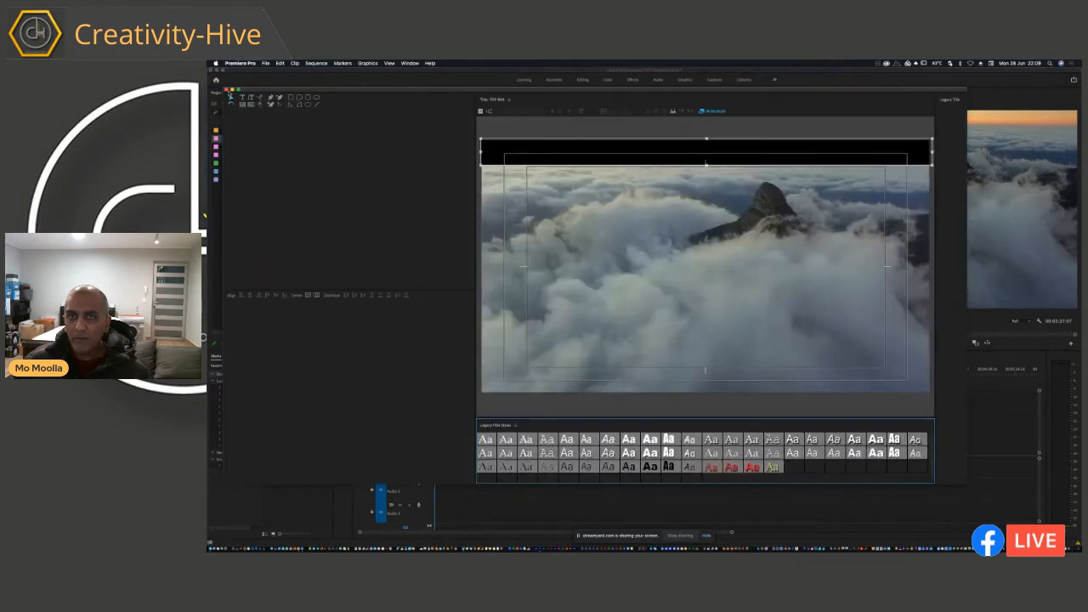
click(227, 89)
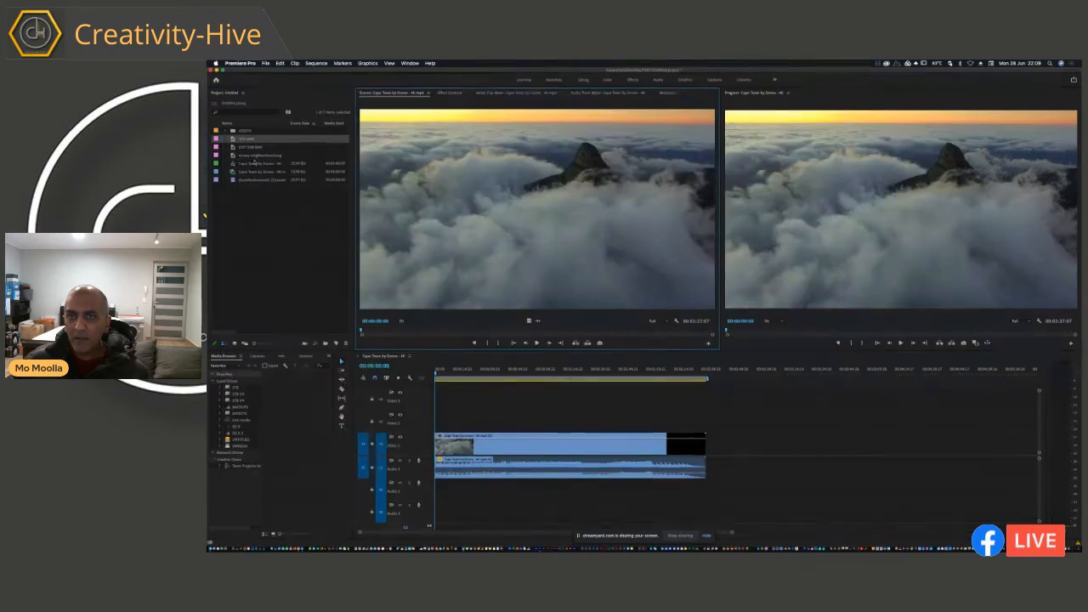
click(234, 148)
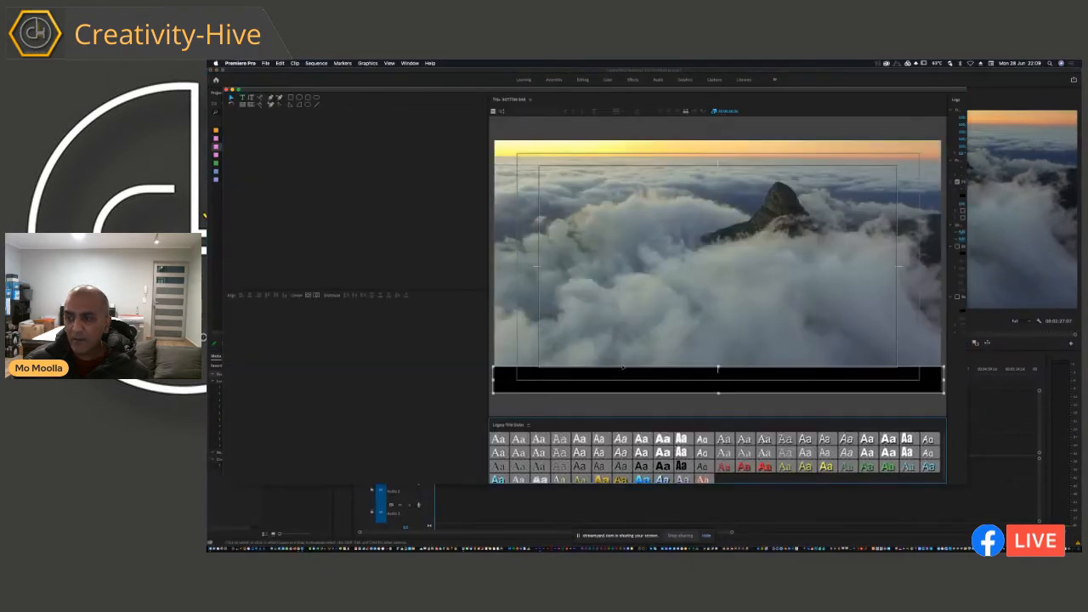
click(227, 90)
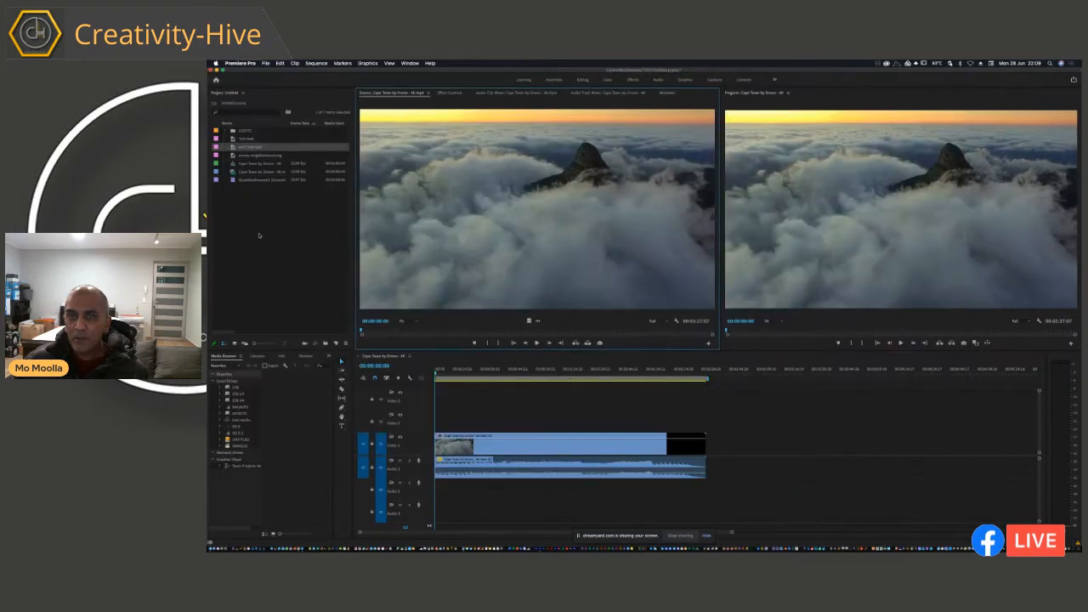
Step: Place TOP BAR on the uppermost video track and BOTTOM BAR on the track below it, both at the sequence start above the drone clip
drag(236, 140, 432, 406)
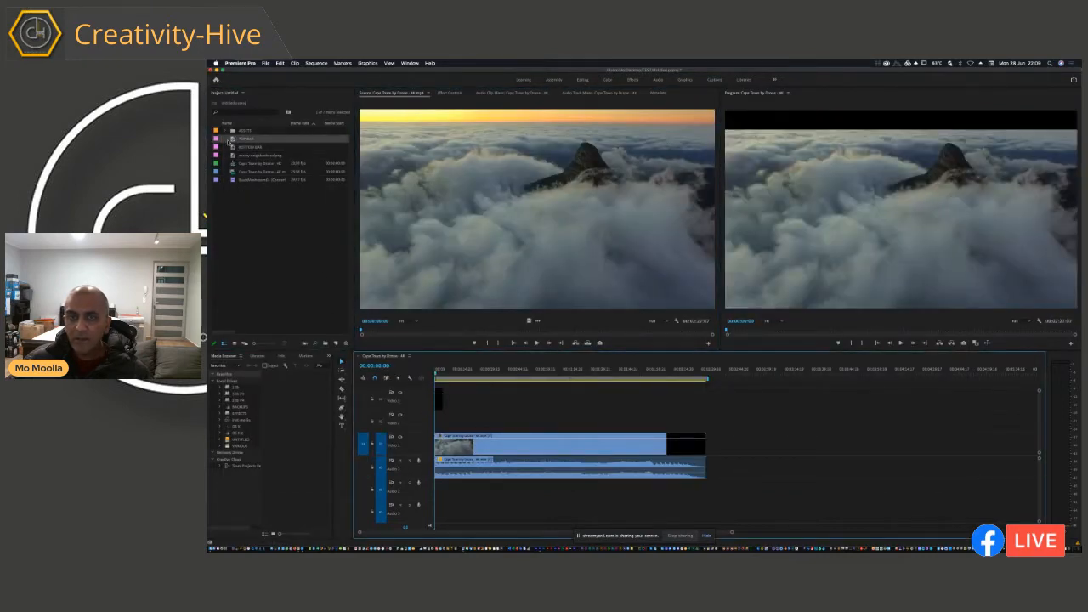
click(238, 147)
key(space)
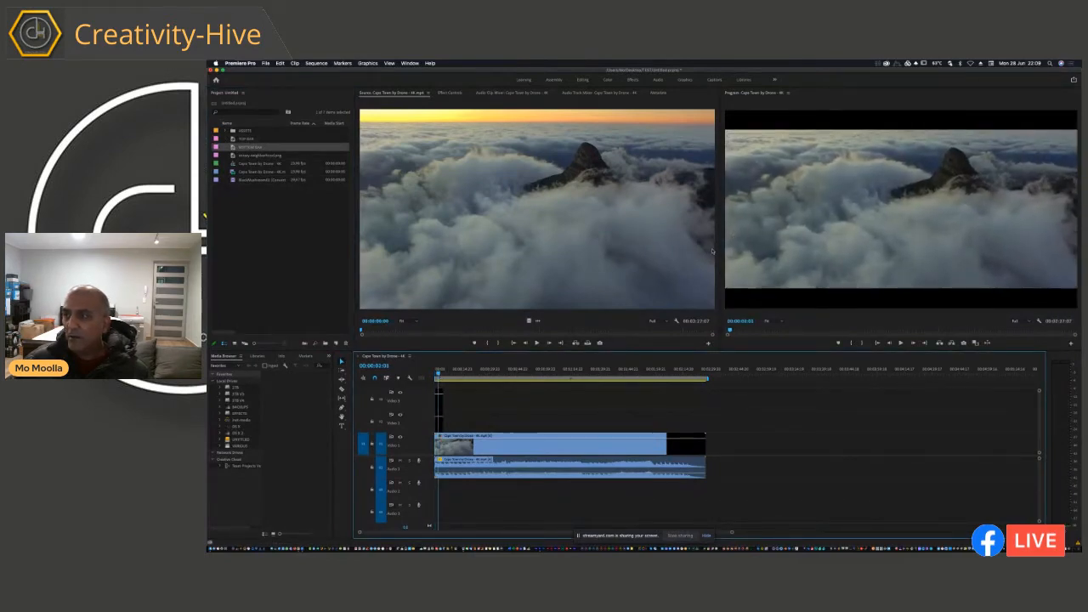
Step: Check the letterboxed picture in an enlarged Program monitor and restore the normal layout
drag(717, 254, 710, 254)
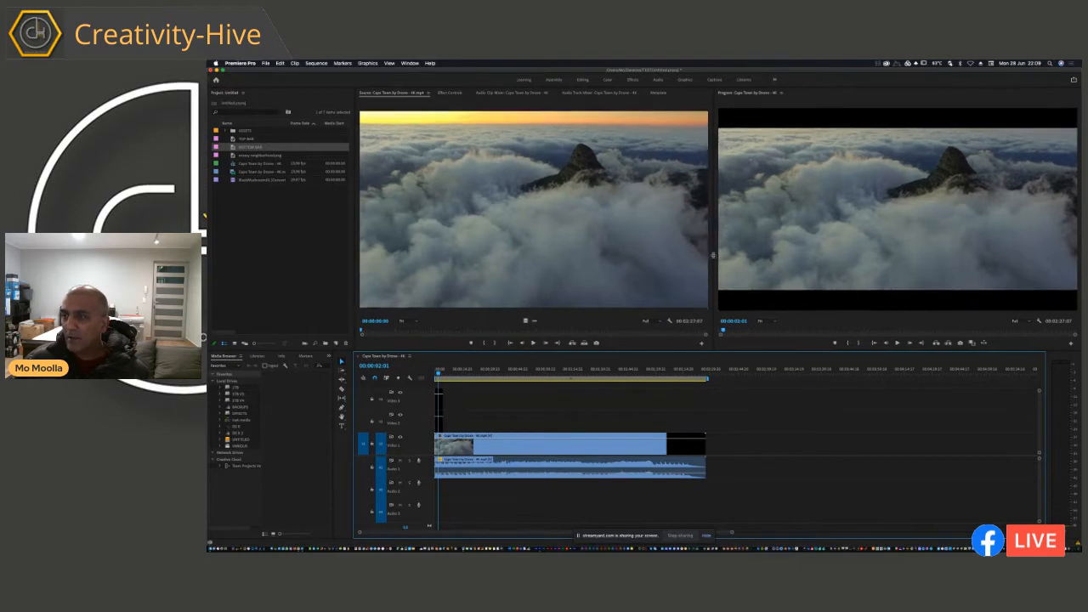
click(784, 154)
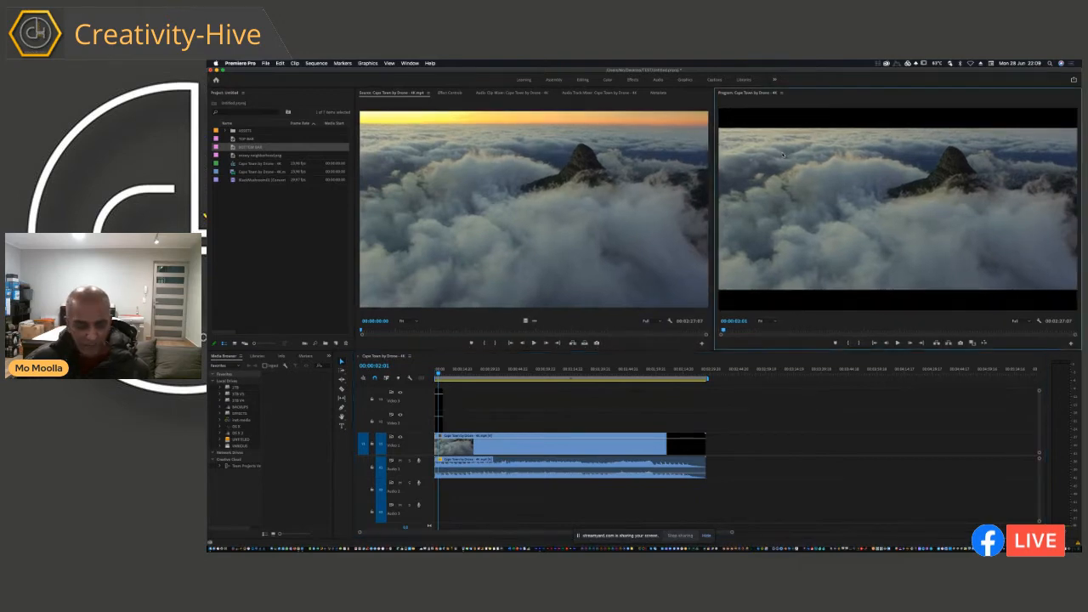
key(grave)
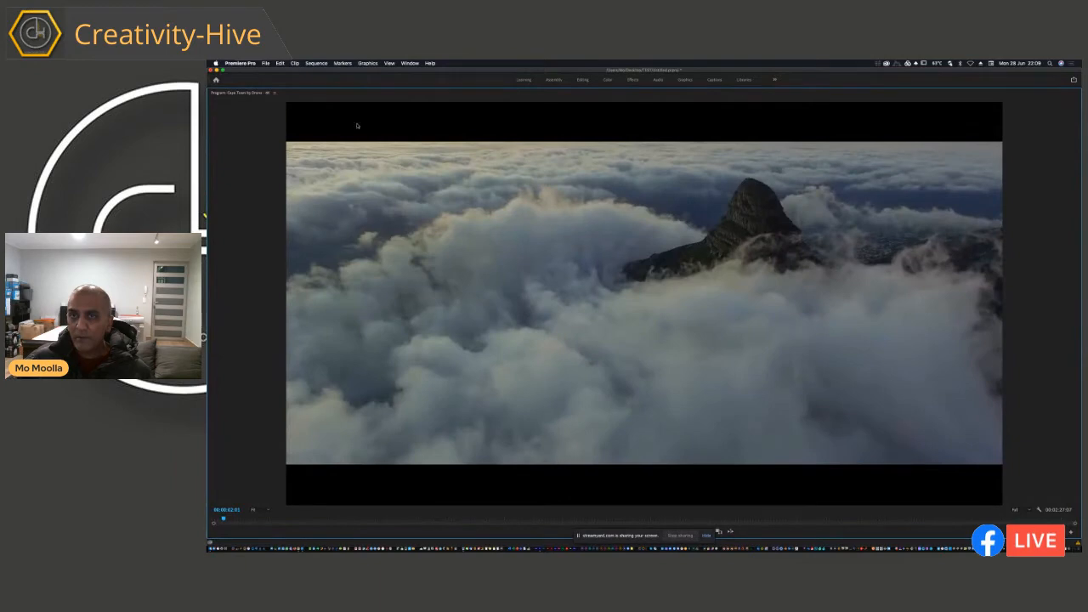
key(grave)
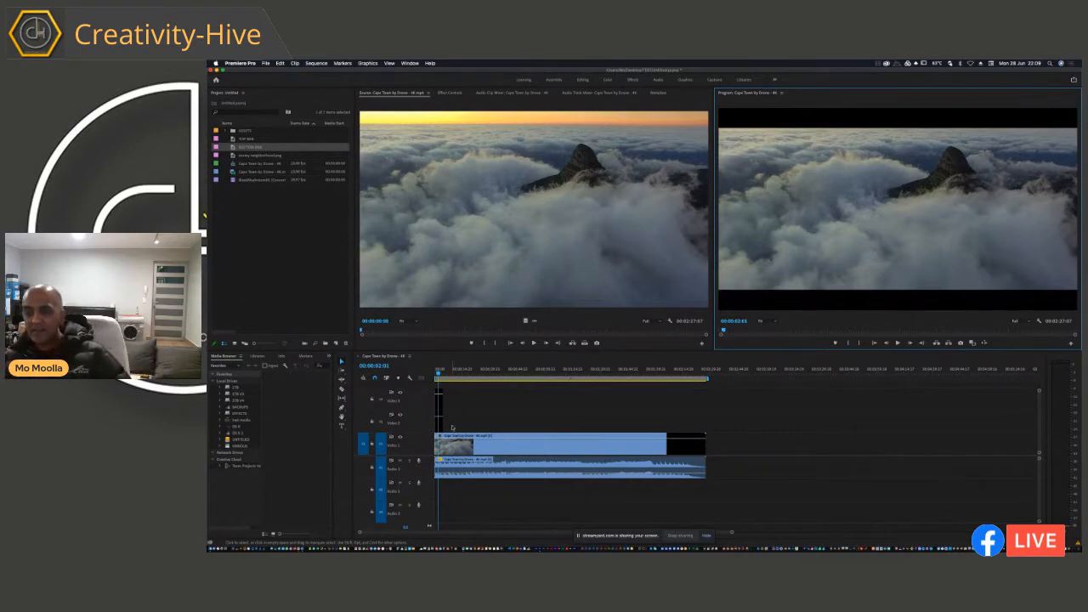
Step: Extend the TOP BAR and BOTTOM BAR clips to the end of the drone footage
drag(443, 400, 707, 401)
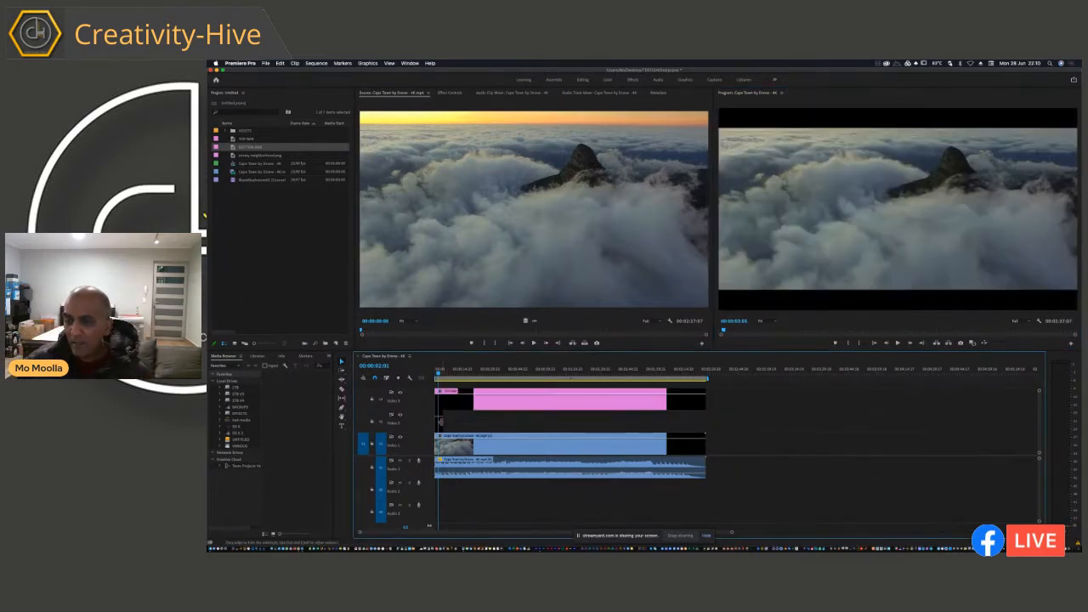
drag(441, 422, 706, 422)
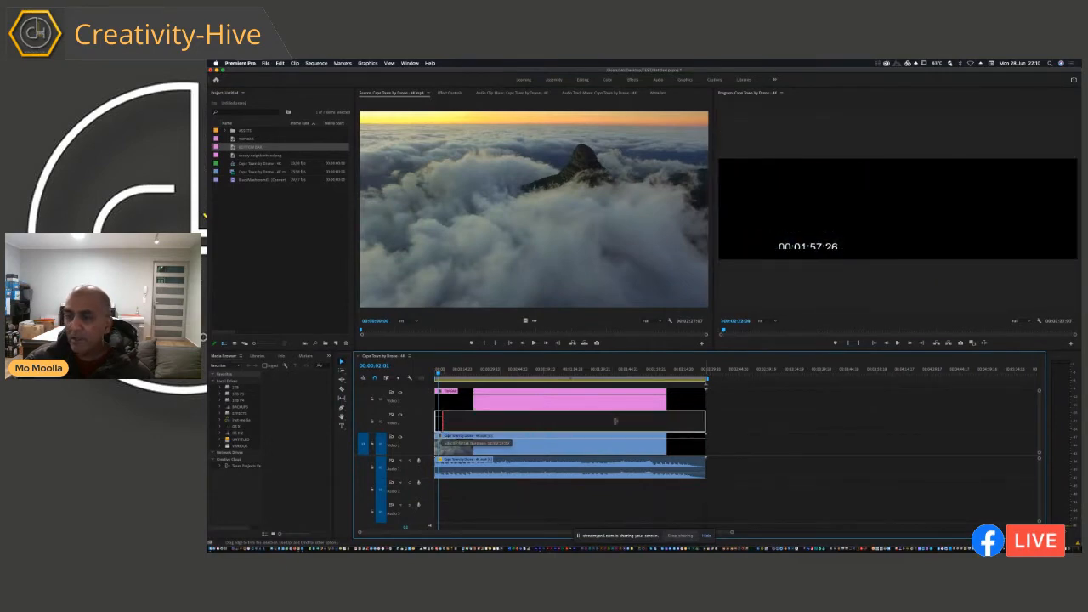
drag(615, 422, 616, 422)
Step: At the sequence start, move the TOP BAR clip vertically out above the frame and turn on Position keyframing
click(440, 374)
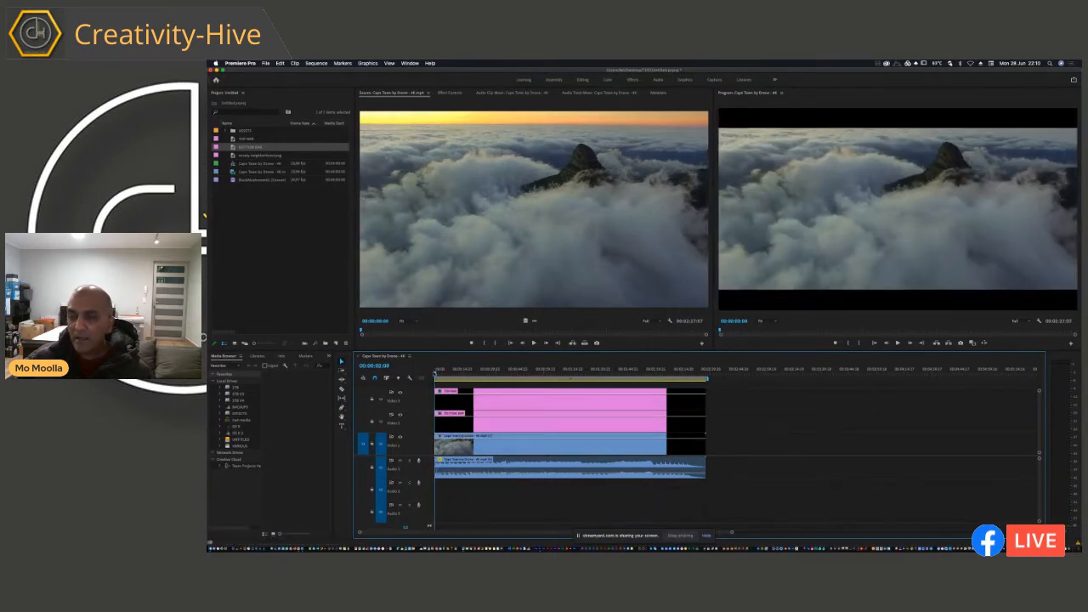
click(443, 399)
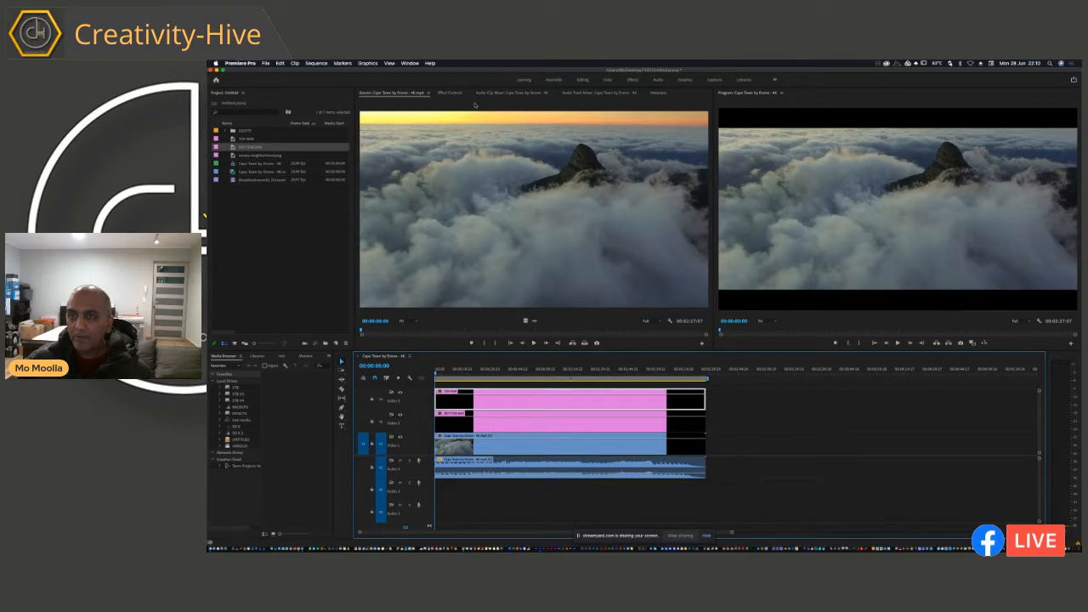
click(448, 93)
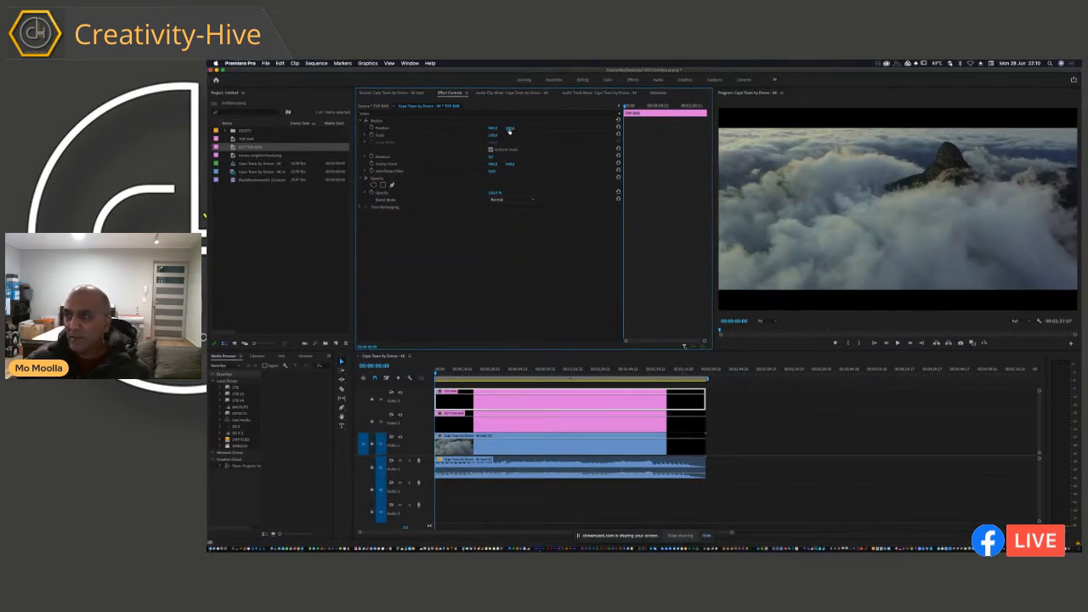
drag(509, 131, 510, 130)
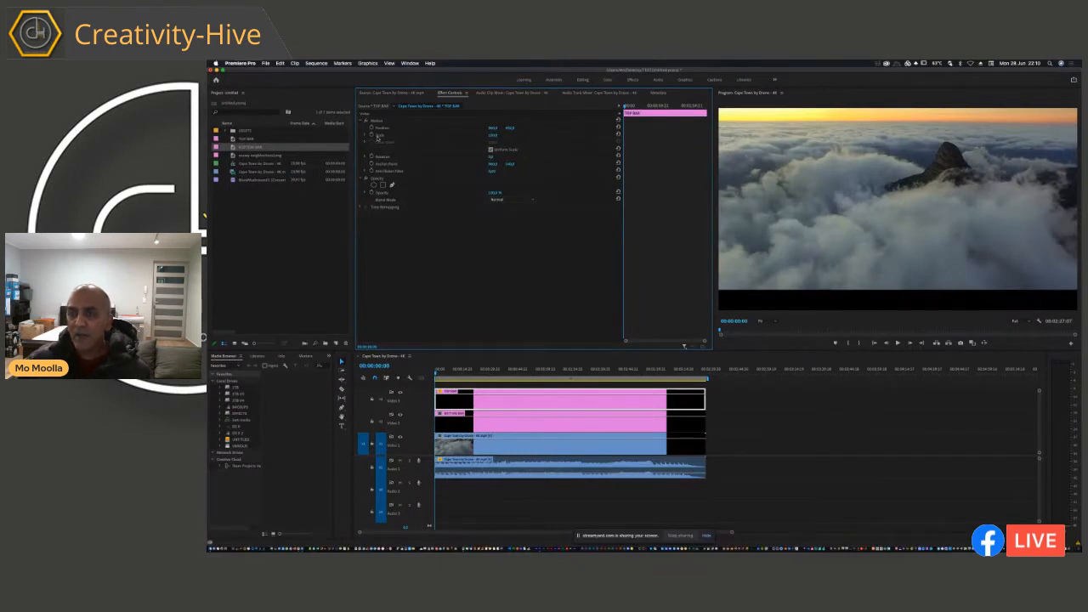
click(371, 129)
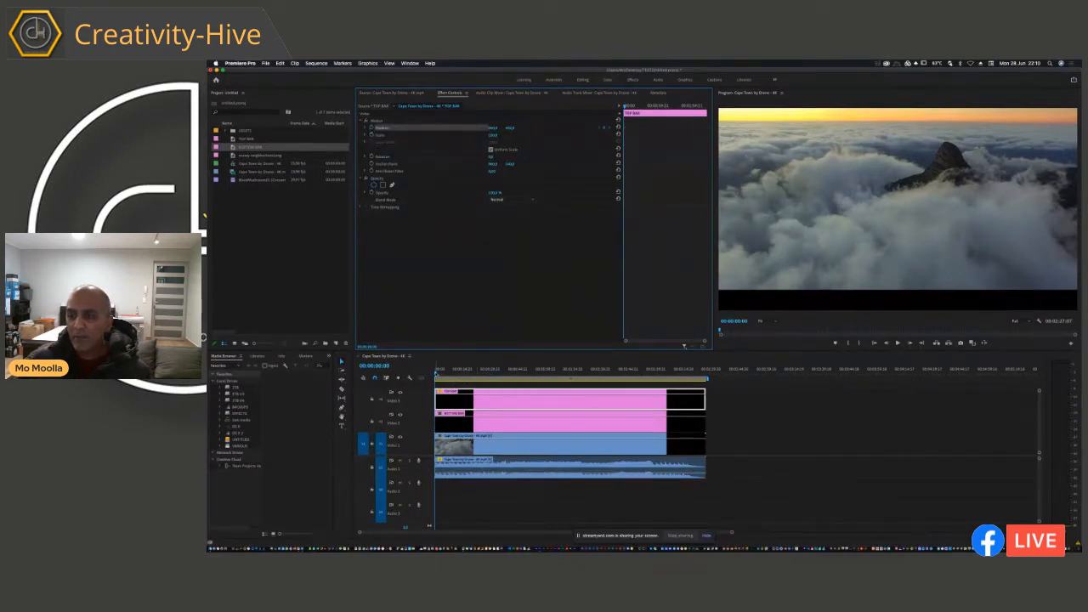
Step: Add a second Position keyframe to TOP BAR at 00:00:04:18 with the bar lowered back into the frame
key(space)
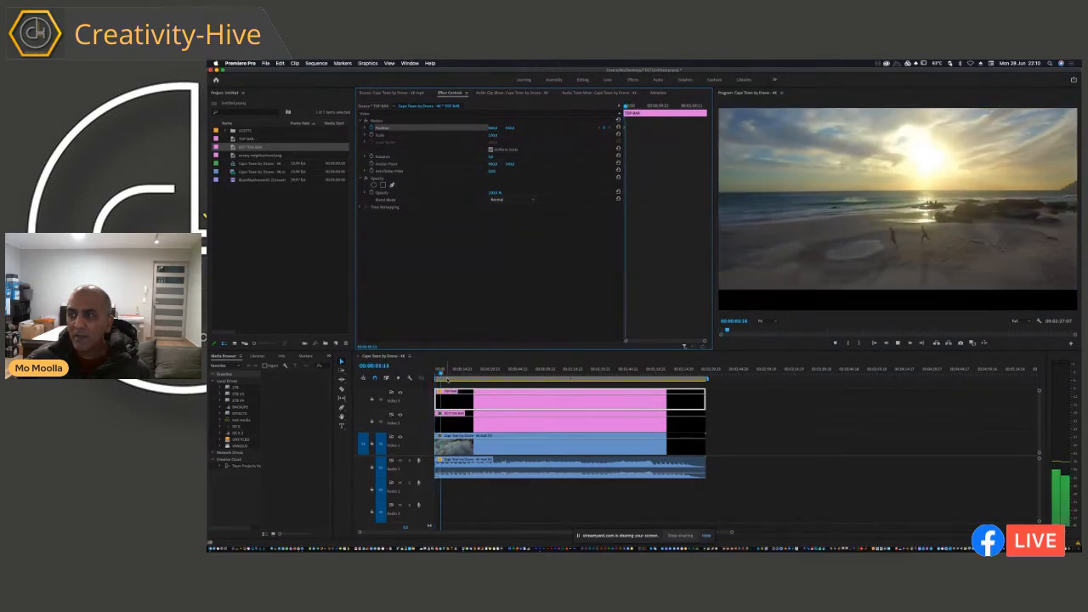
key(space)
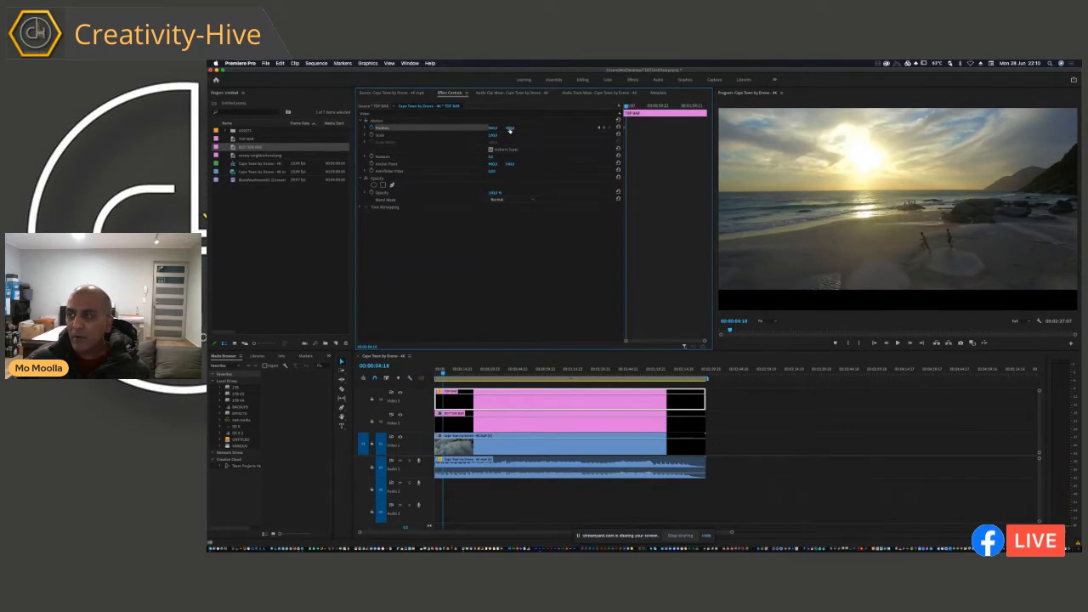
drag(511, 129, 510, 129)
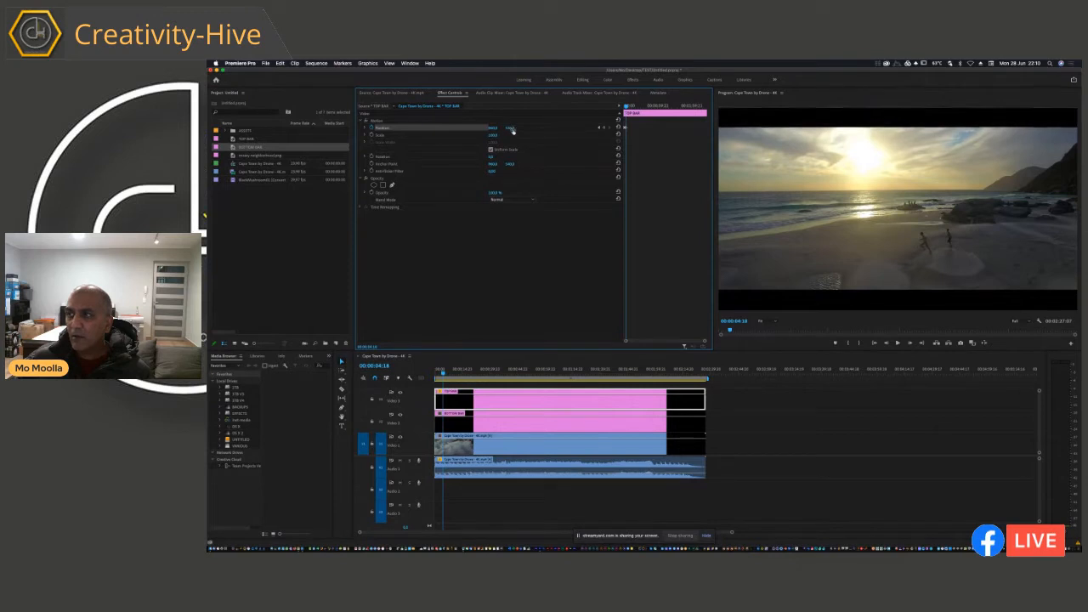
Step: Play the opening seconds to check the TOP BAR slide-in animation
click(441, 374)
key(space)
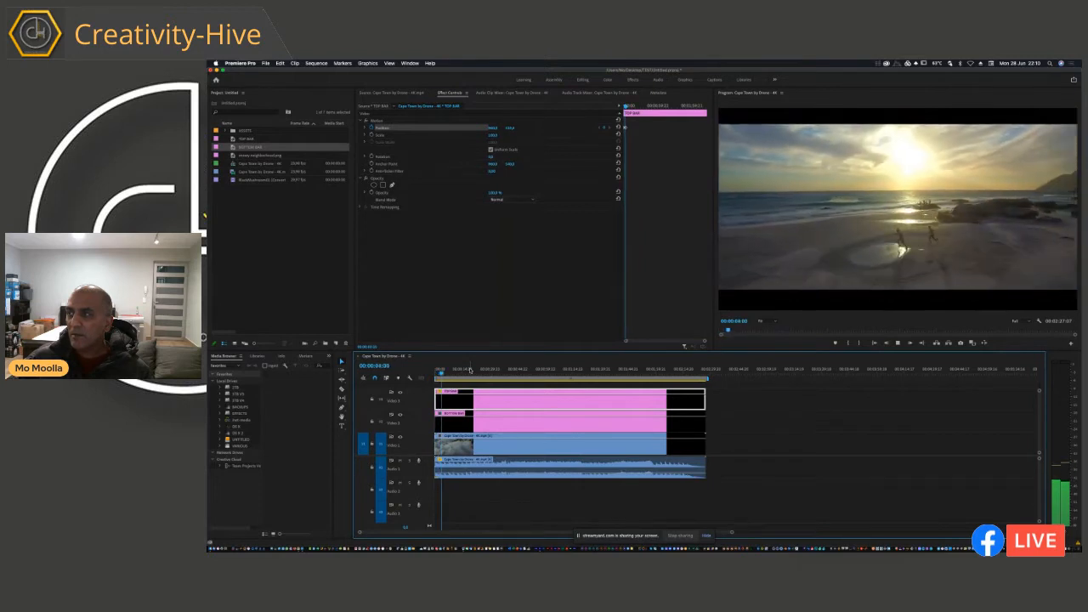
key(space)
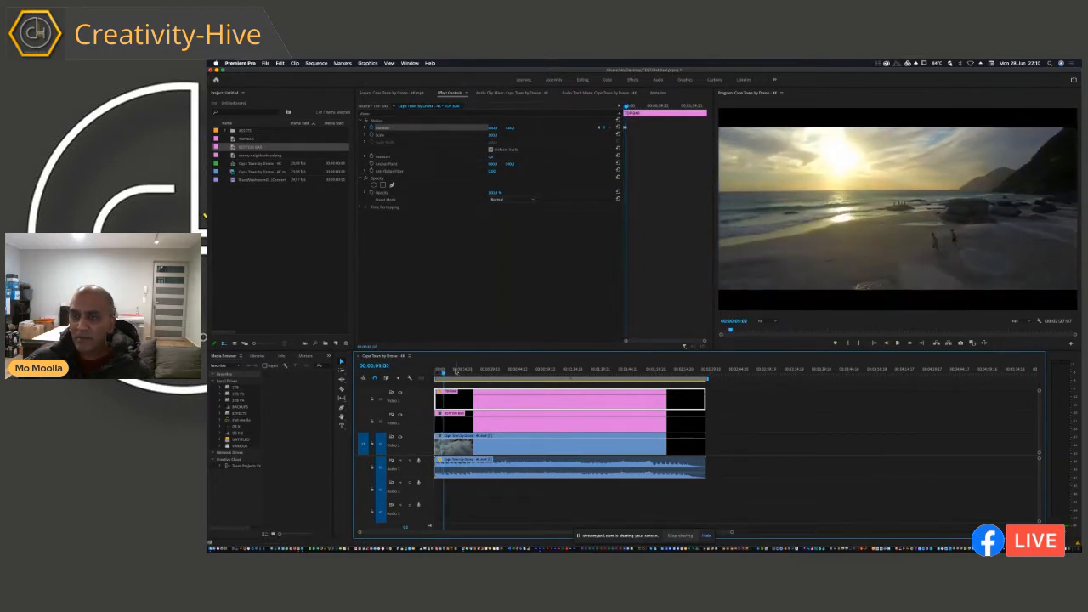
Step: At the sequence start, move the BOTTOM BAR clip out below the frame and set a starting Position keyframe
drag(444, 372, 434, 372)
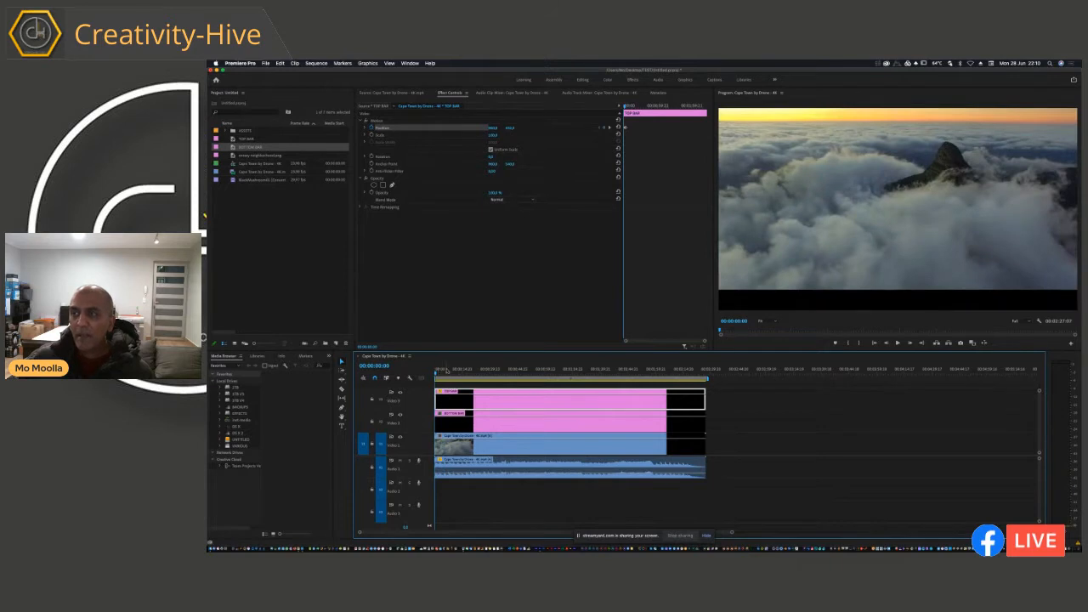
click(468, 424)
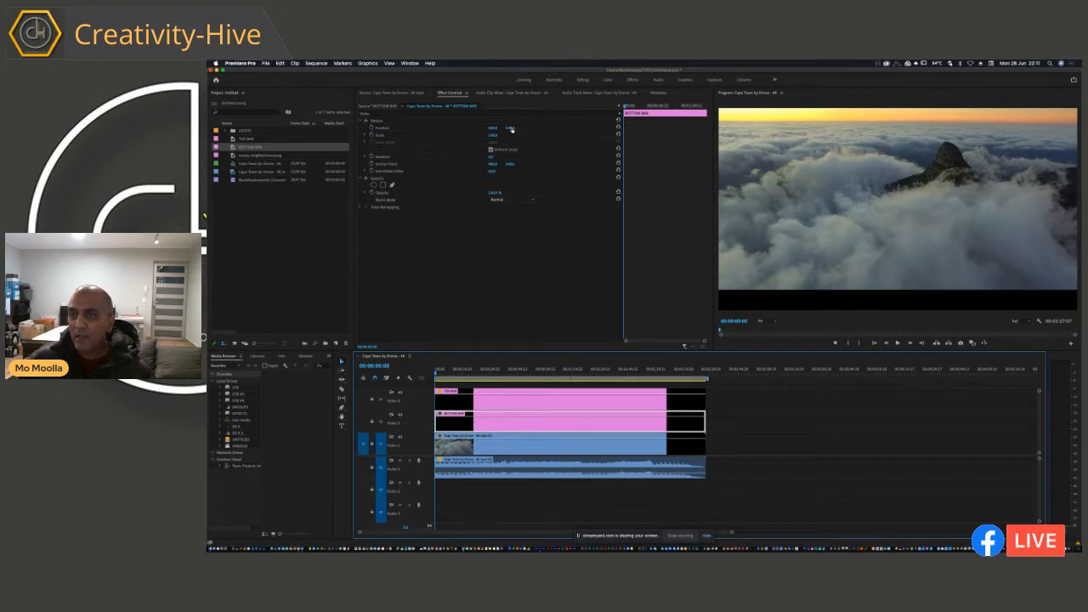
drag(512, 130, 512, 128)
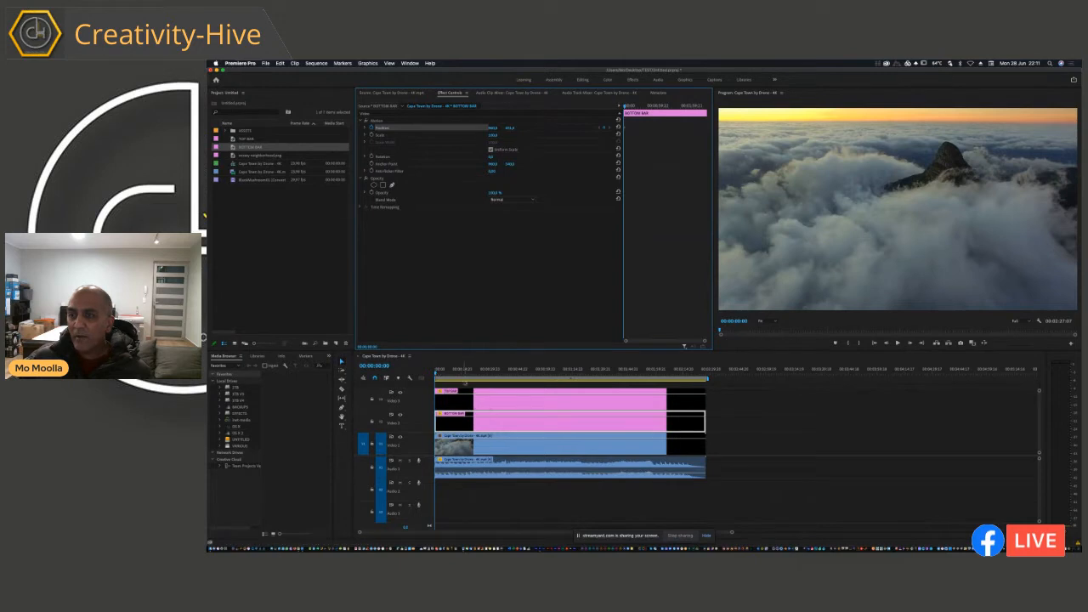
Step: Match TOP BAR's second keyframe time, 00:00:04:18, and raise BOTTOM BAR back into the frame there with a Position keyframe
click(447, 395)
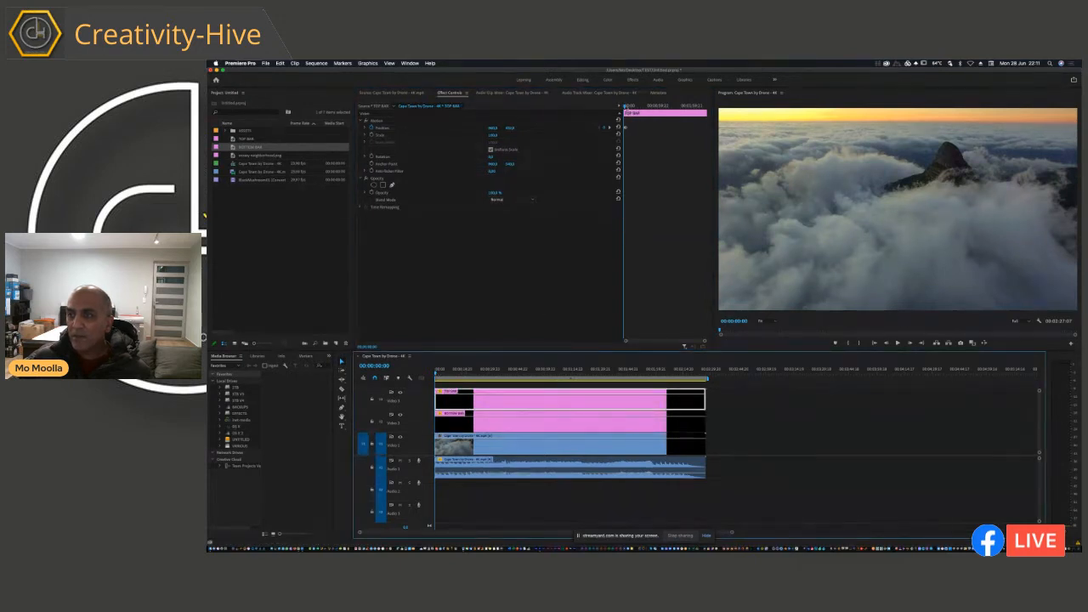
drag(625, 107, 628, 108)
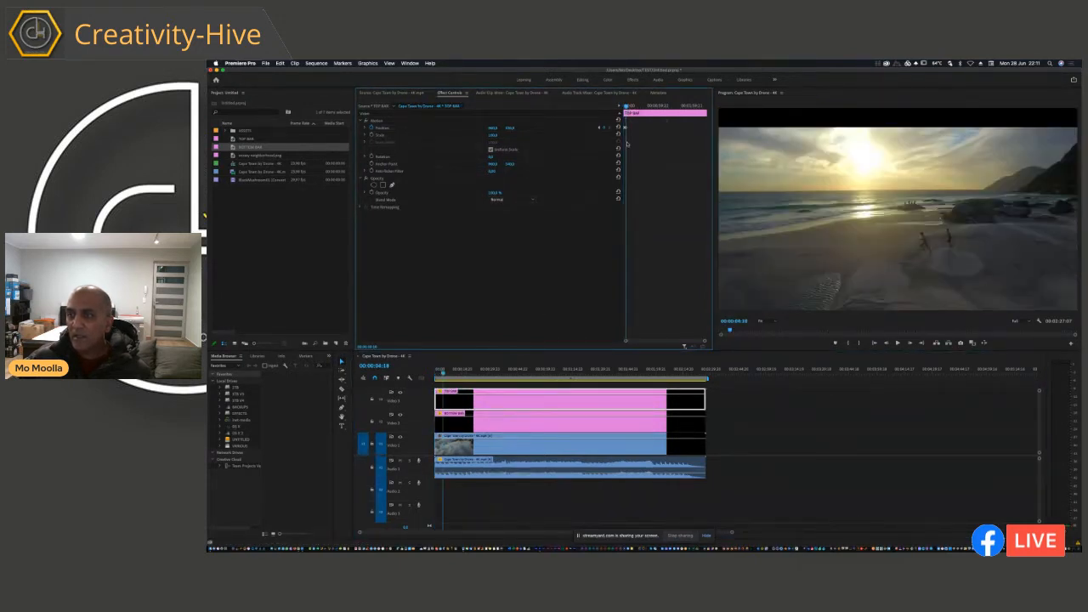
click(452, 422)
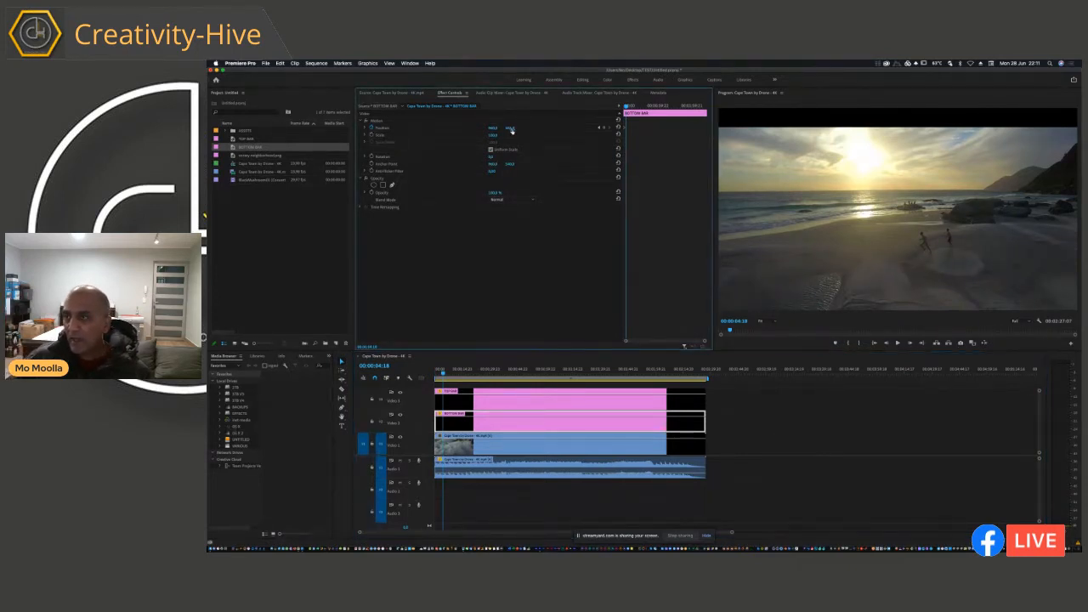
drag(512, 130, 512, 130)
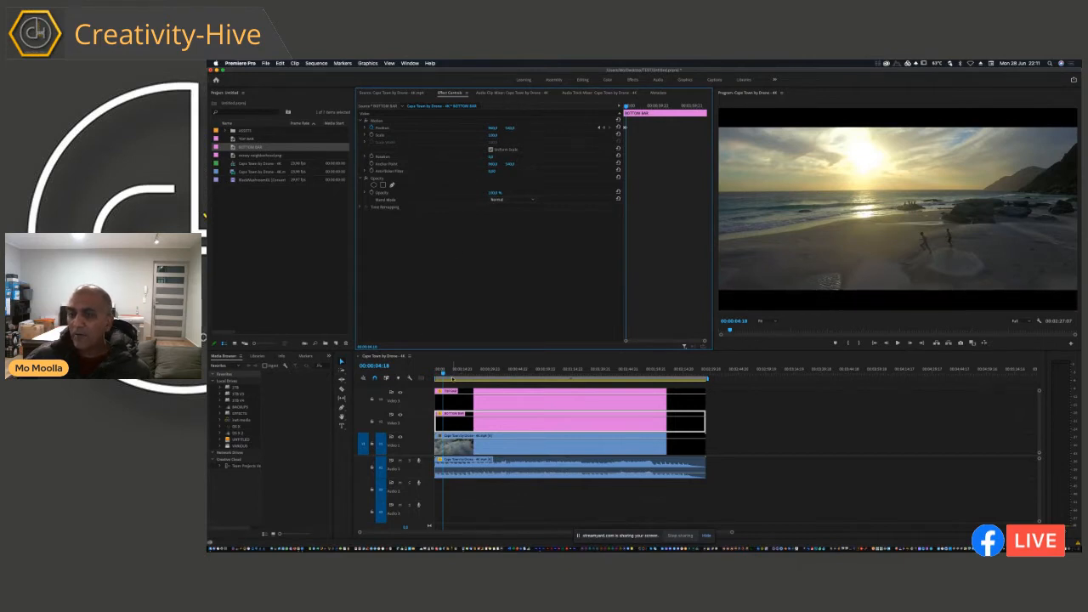
Step: Play the sequence from the start in the enlarged Program monitor to review both bars sliding in, and restore the layout
click(480, 385)
key(Home)
click(857, 269)
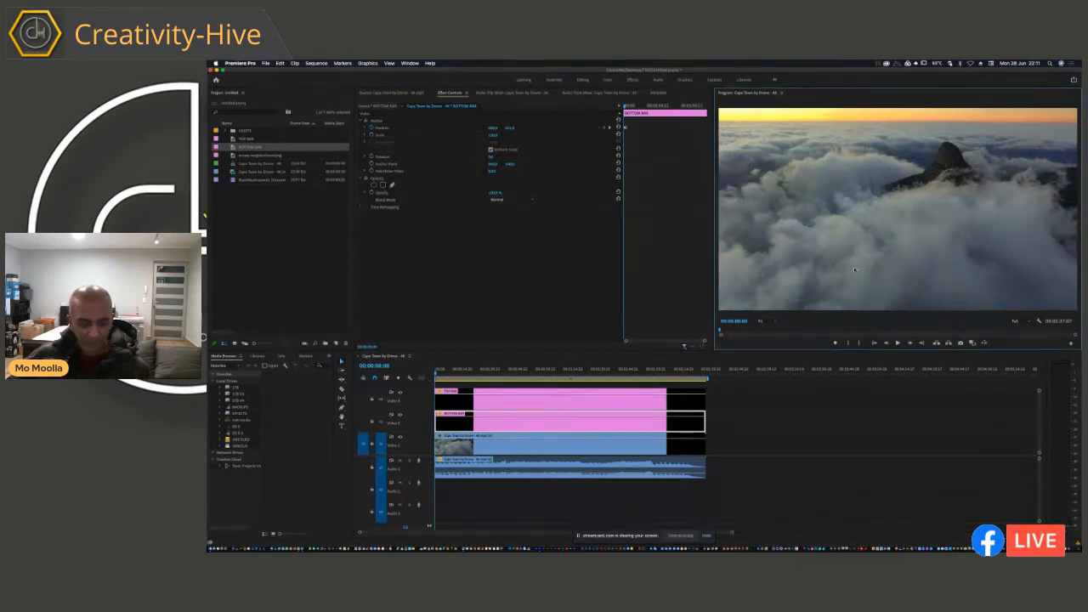
key(grave)
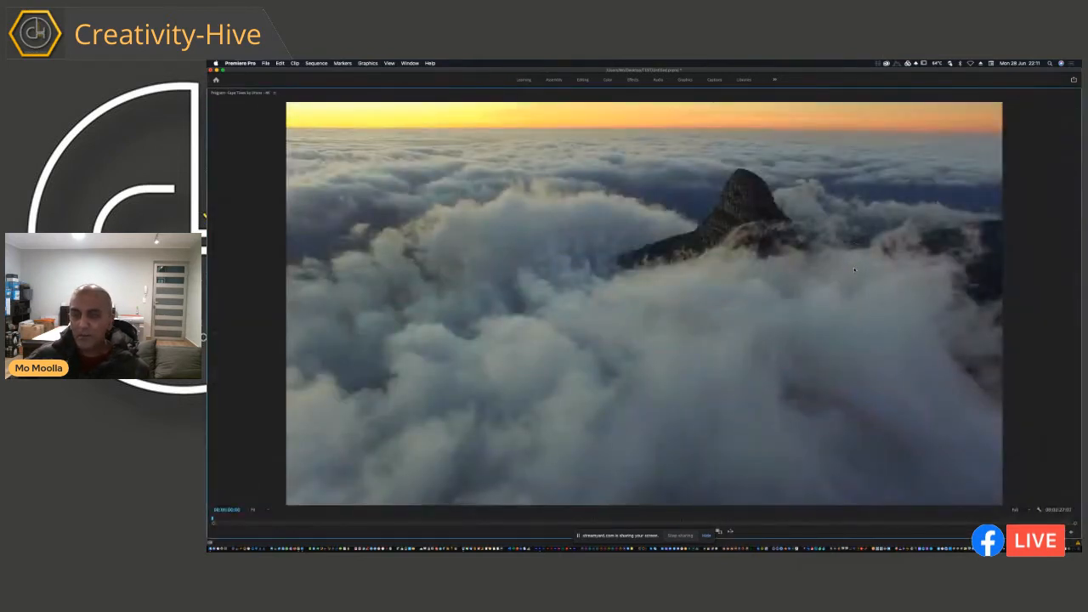
key(space)
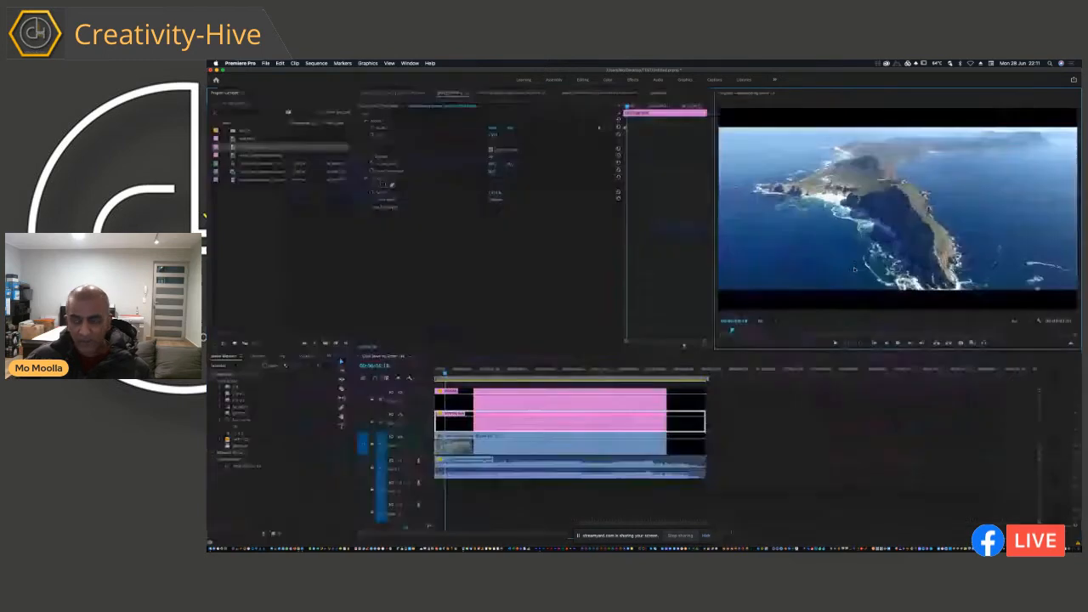
key(grave)
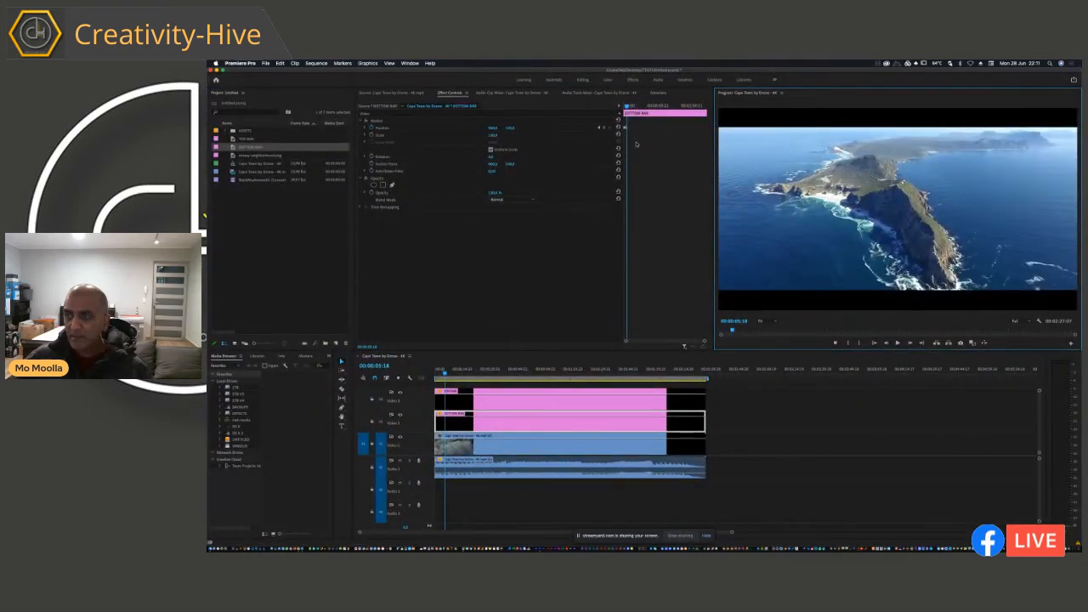
Step: Move BOTTOM BAR's second Position keyframe to about 00:00:08:23 to slow its slide-in, and align the playhead with it
click(642, 150)
key(equal)
key(equal)
key(equal)
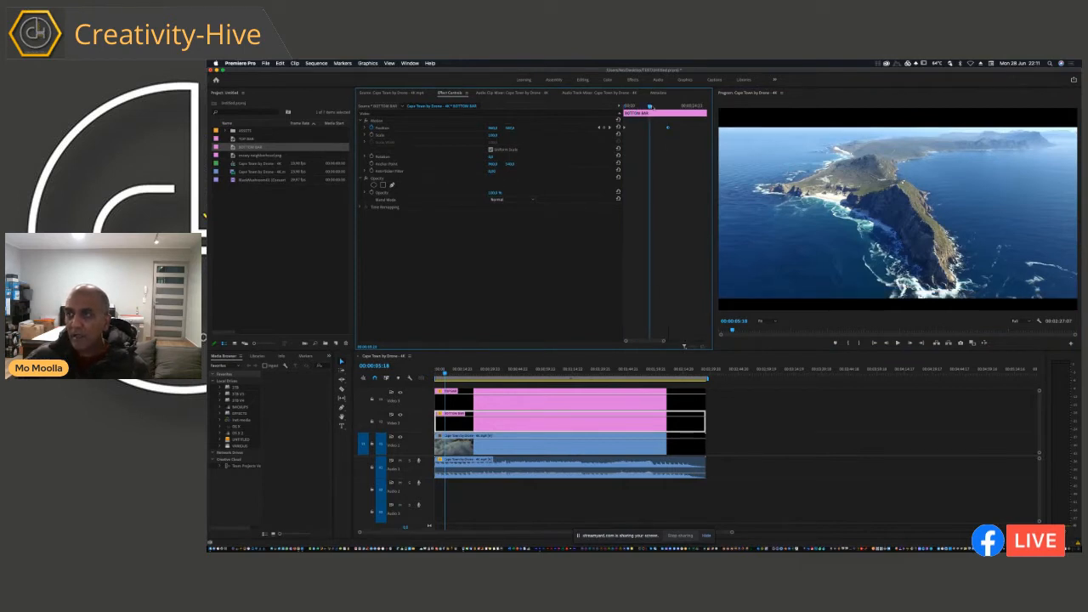
drag(651, 108, 671, 112)
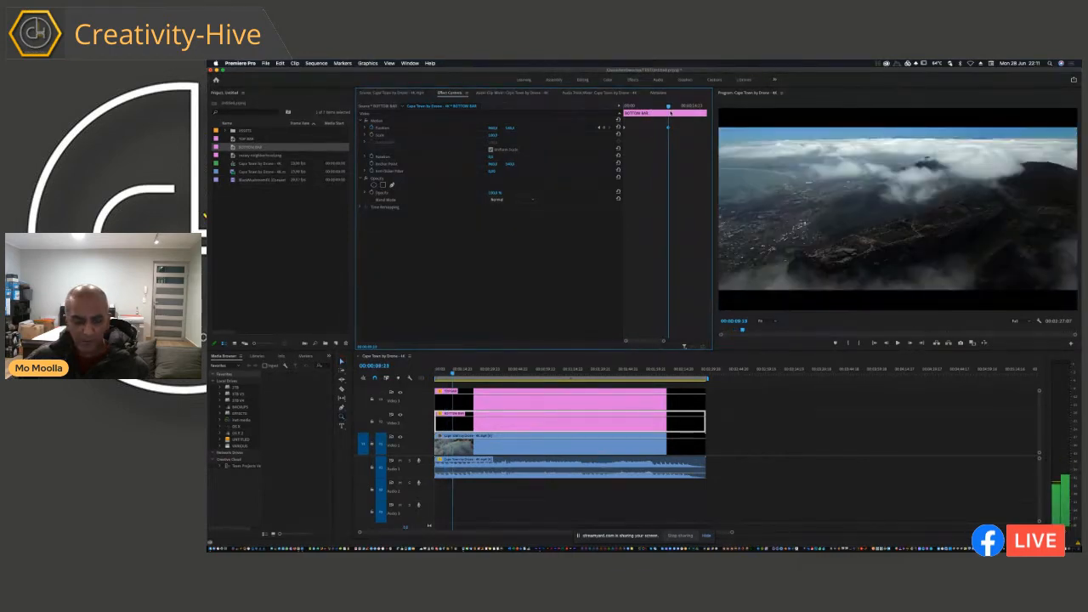
Step: Move TOP BAR's second Position keyframe to the playhead at 00:00:09:10 to match BOTTOM BAR's slide-in timing
key(Left)
key(Left)
key(Left)
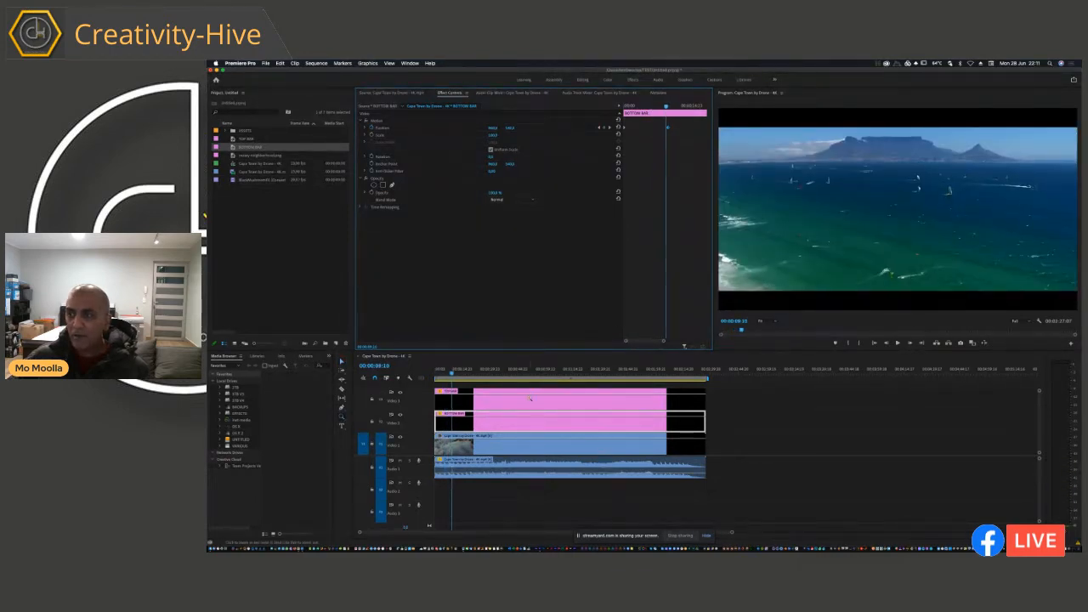
click(529, 398)
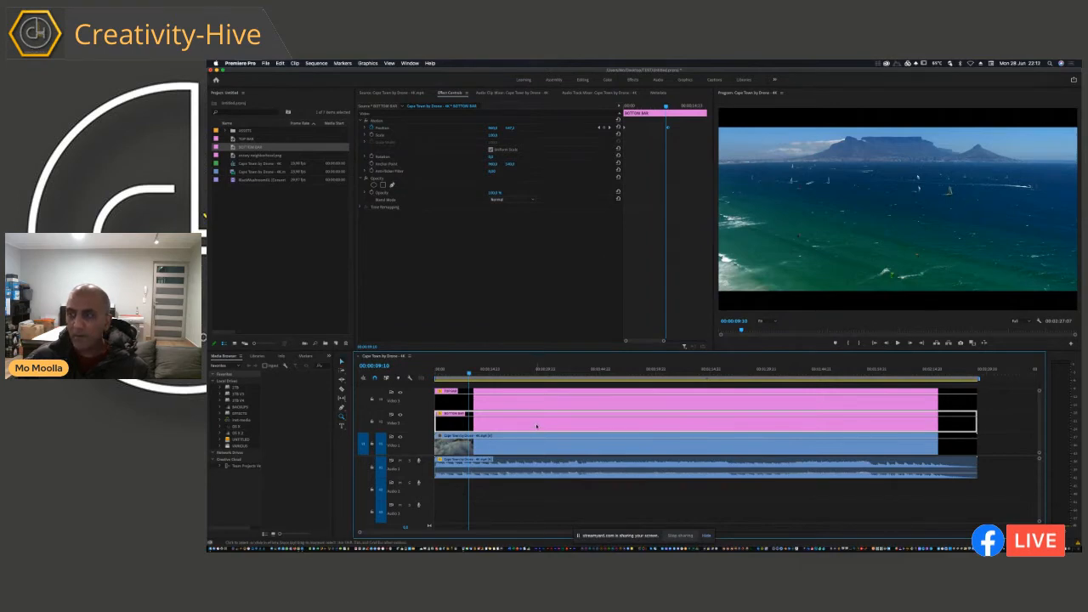
click(536, 399)
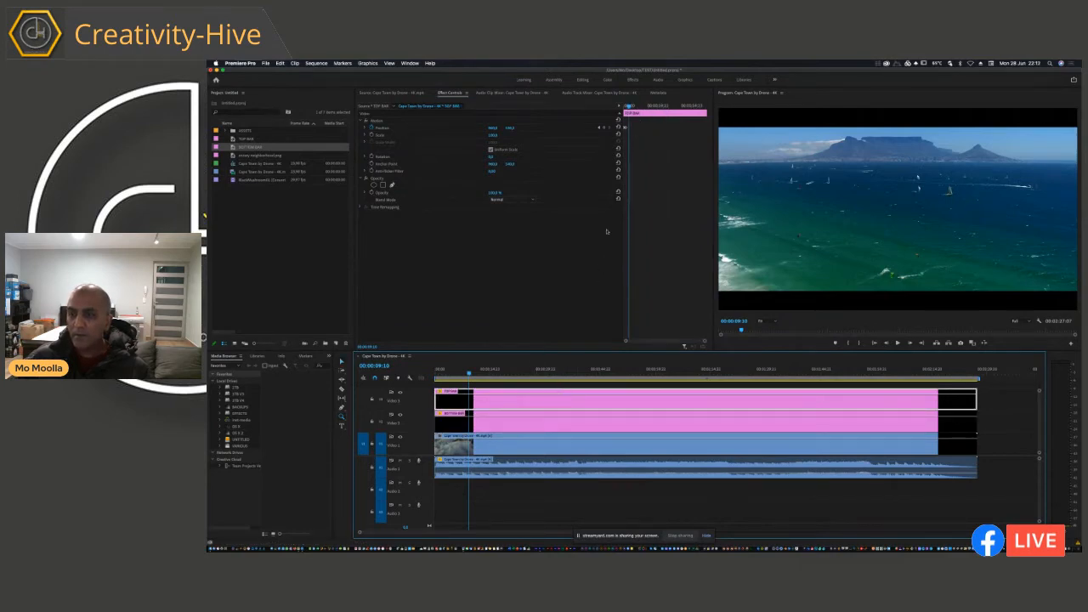
click(571, 420)
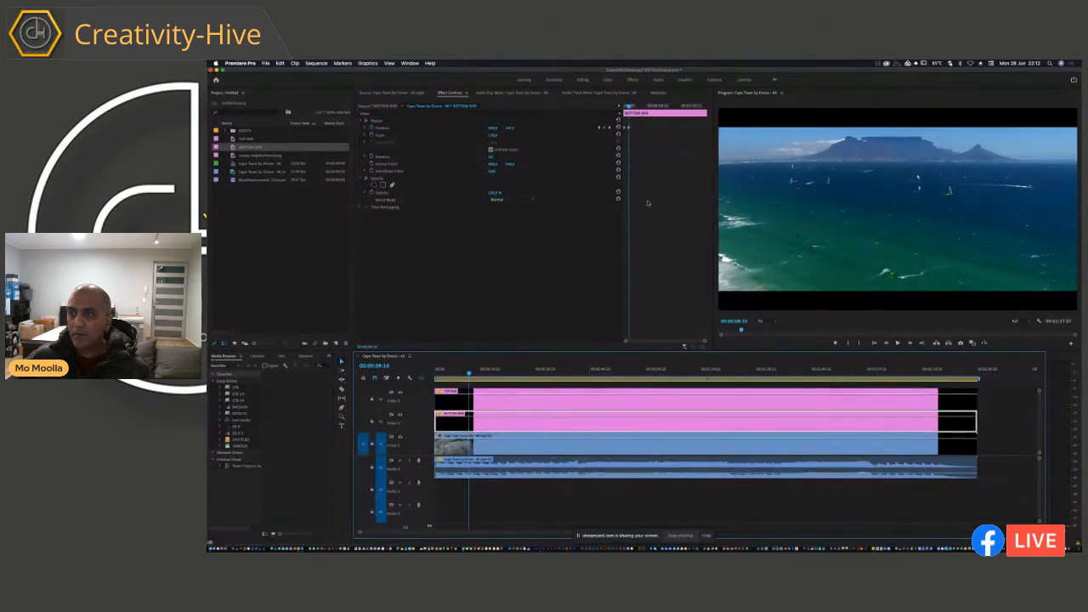
click(516, 399)
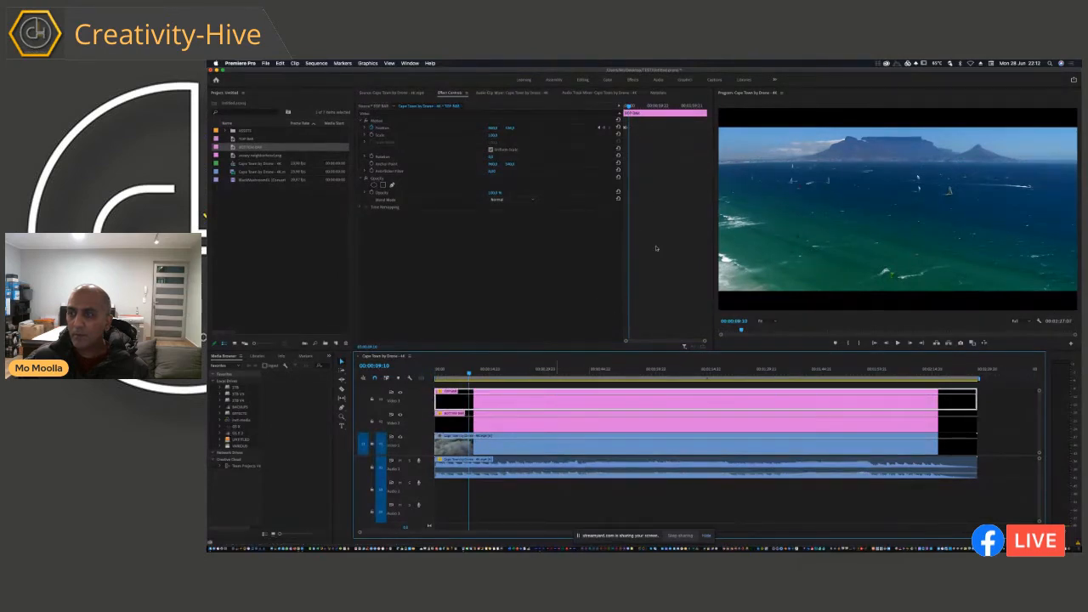
click(626, 127)
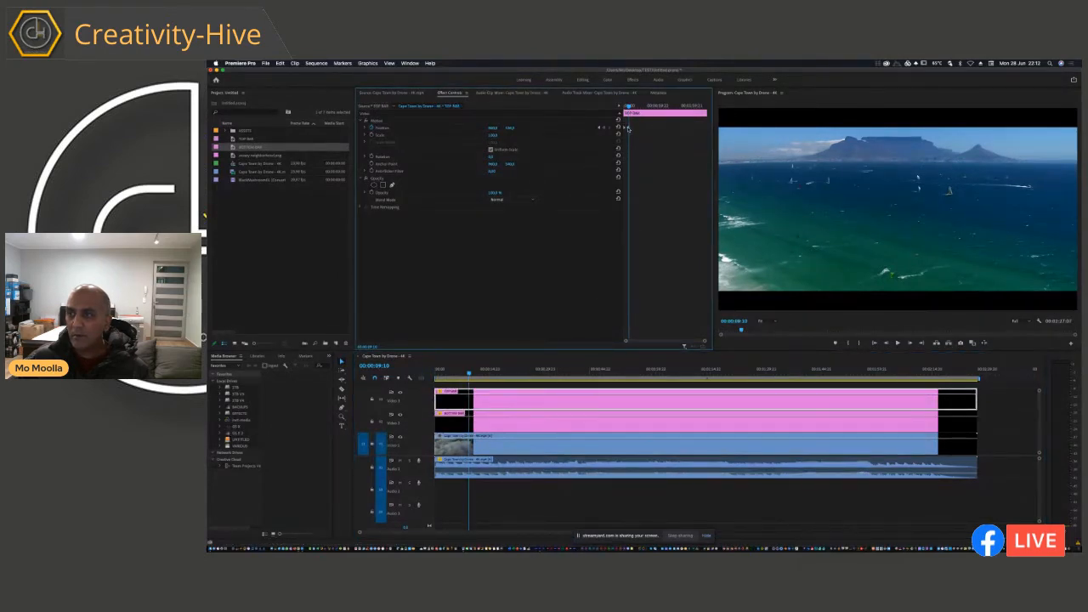
Step: Play the sequence from the start in the enlarged Program monitor to check the slower slide-in, and restore the layout
drag(456, 375, 434, 375)
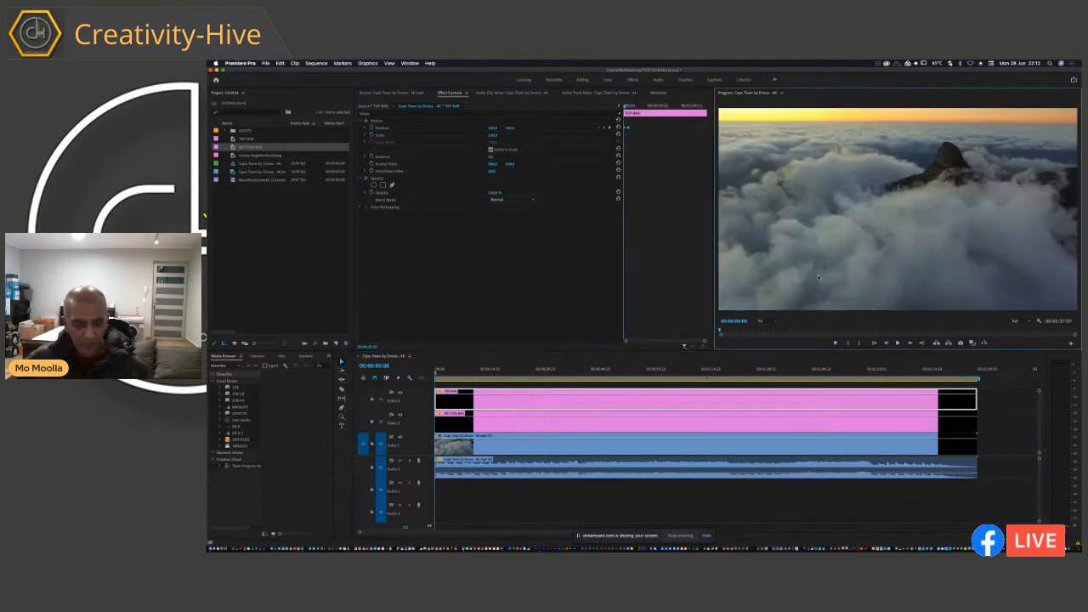
key(grave)
key(space)
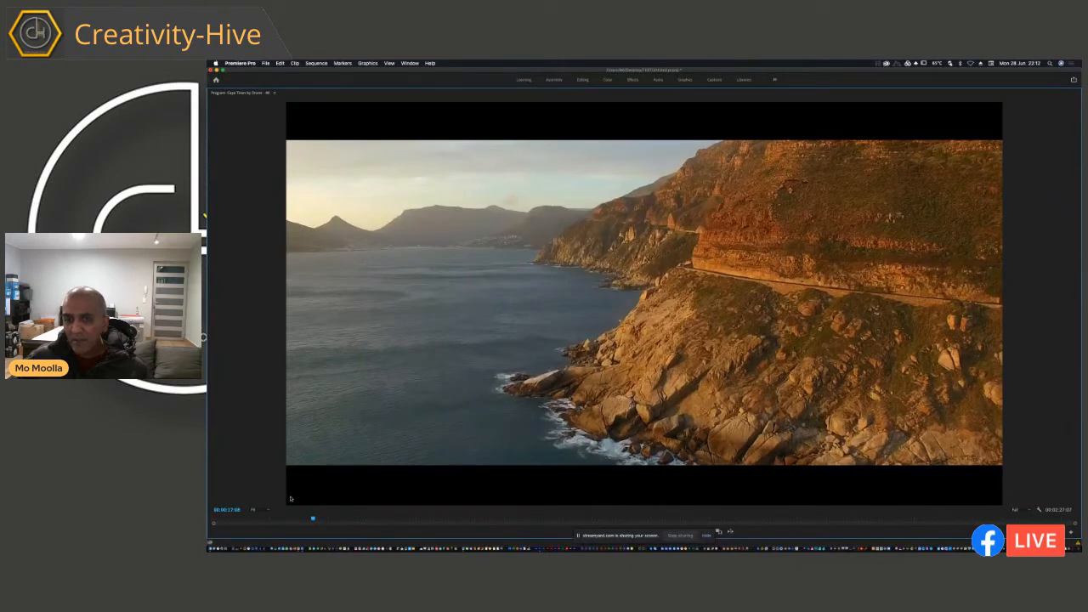
key(grave)
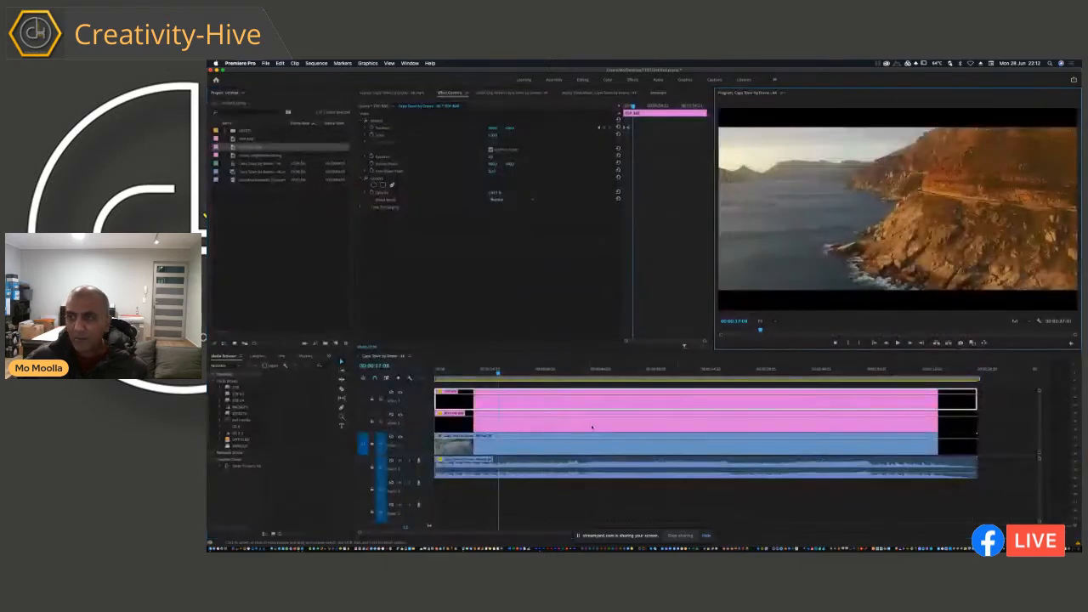
Step: At 00:00:09:10, raise TOP BAR and lower BOTTOM BAR slightly through their vertical Position values to make both bars thinner
click(627, 108)
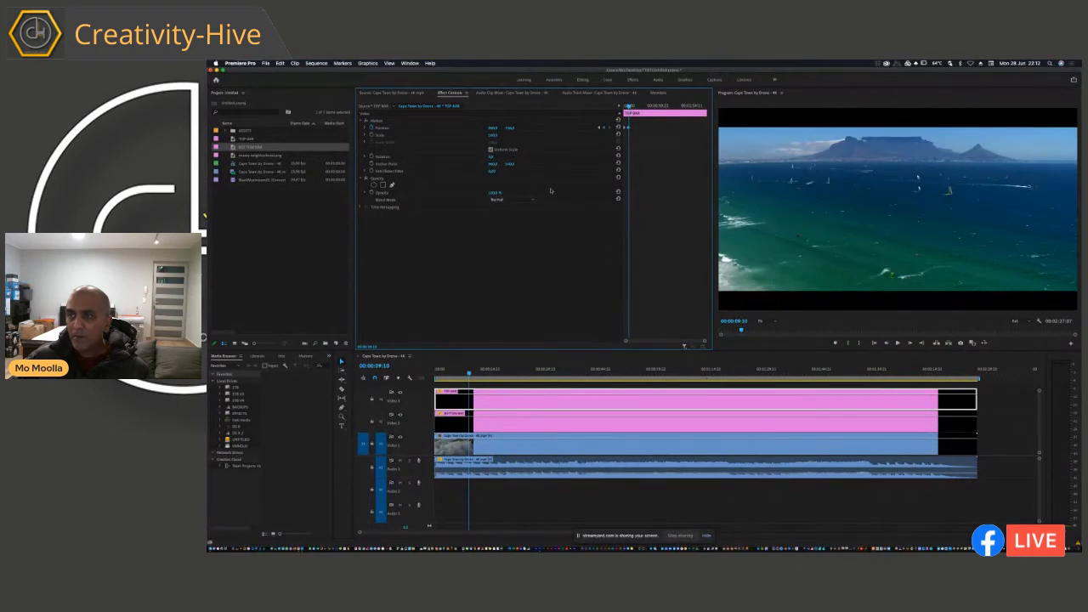
drag(511, 129, 511, 129)
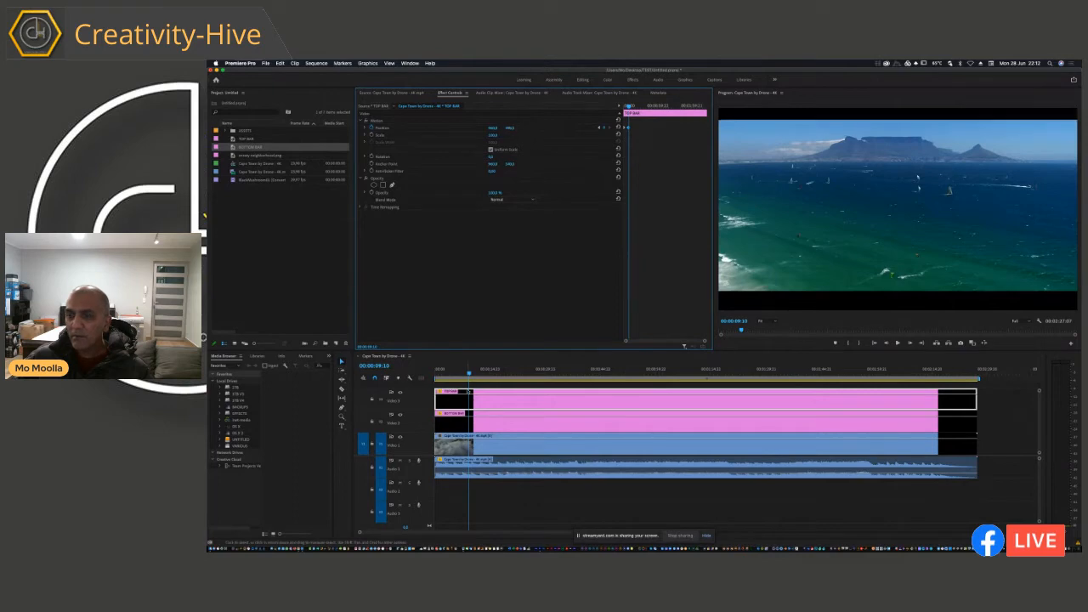
click(494, 423)
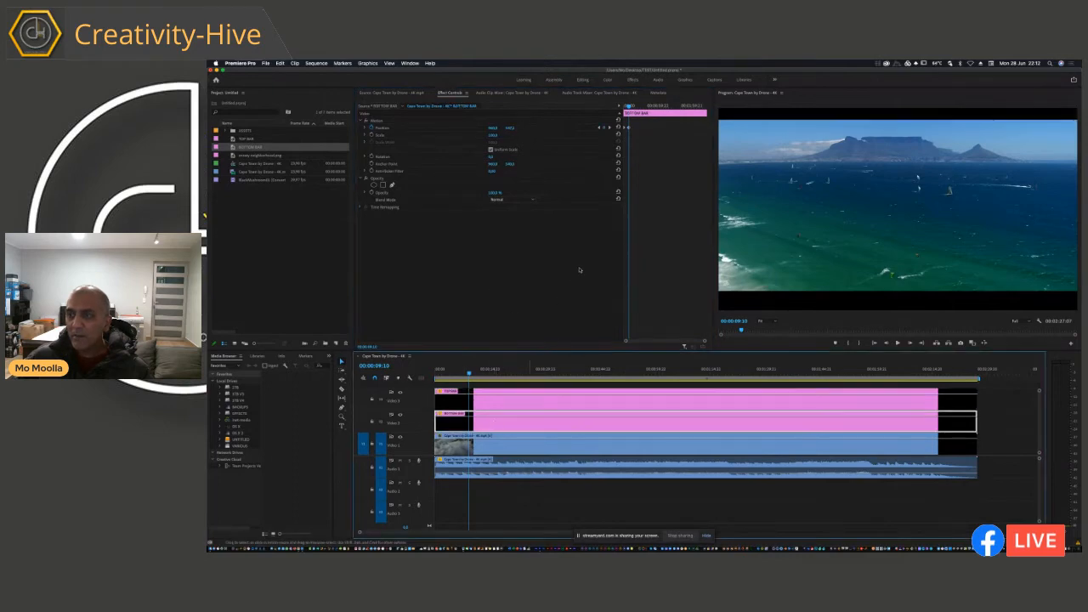
drag(511, 129, 511, 129)
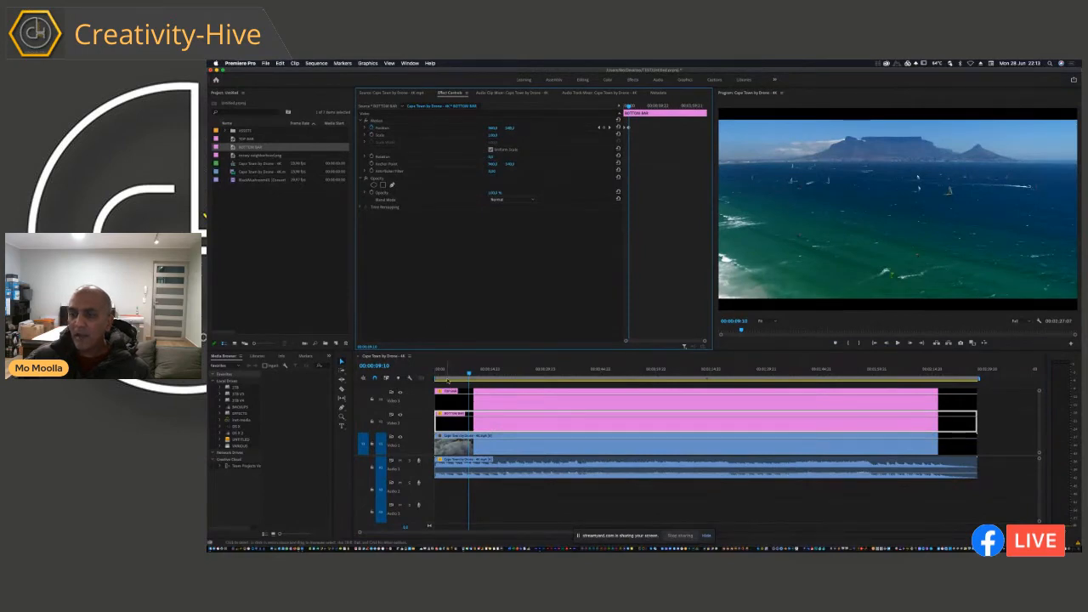
Step: Replay the opening in the enlarged Program monitor to compare the thickness of the two bars, and restore the layout
key(Home)
key(grave)
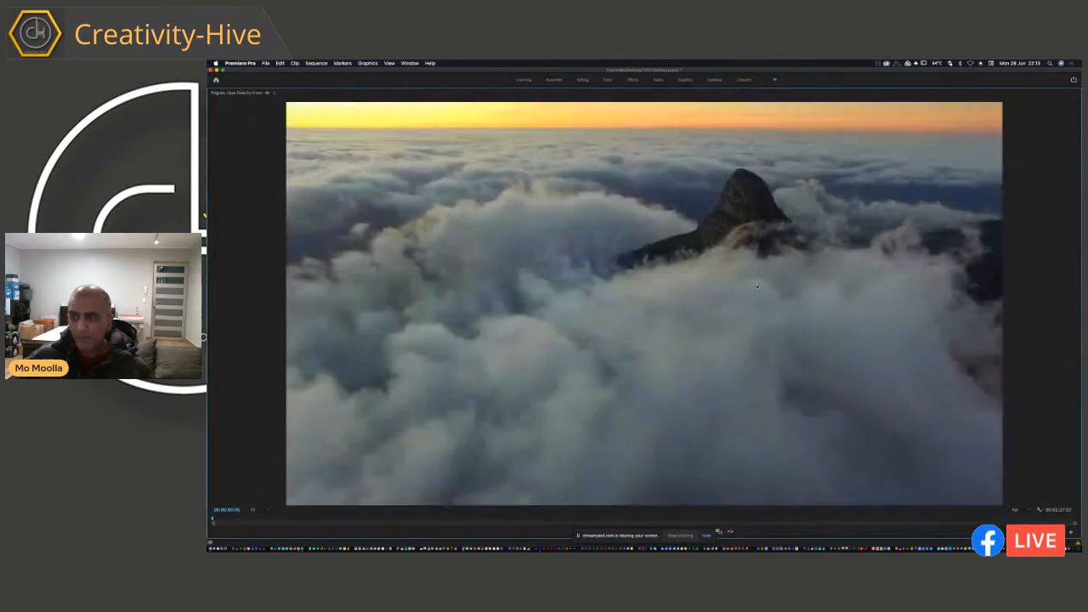
key(space)
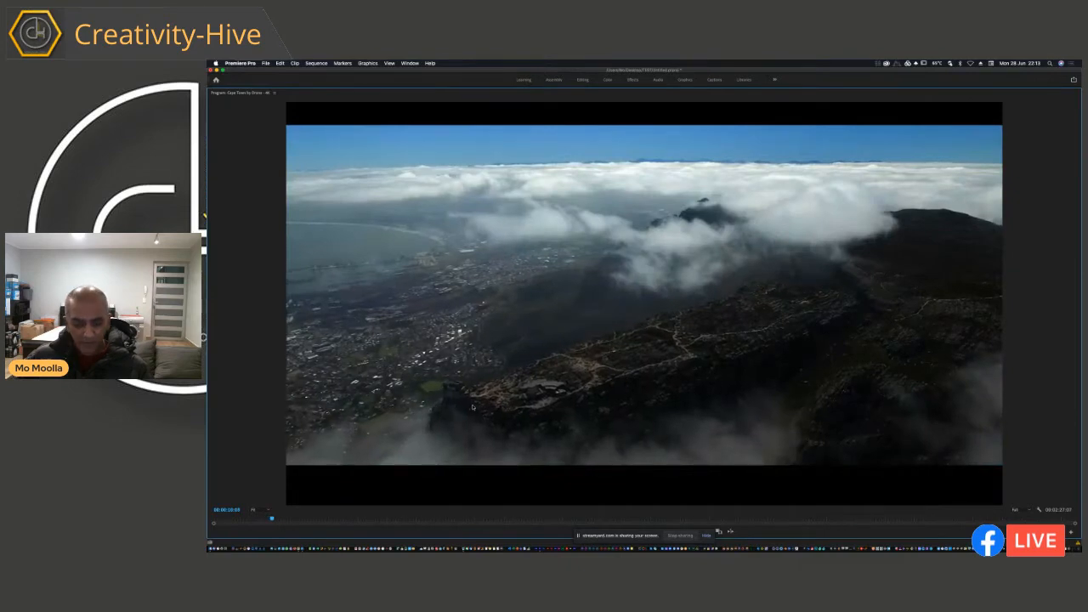
key(grave)
Step: Delete the stray extra Position keyframe at the end of BOTTOM BAR's slide-in
click(647, 148)
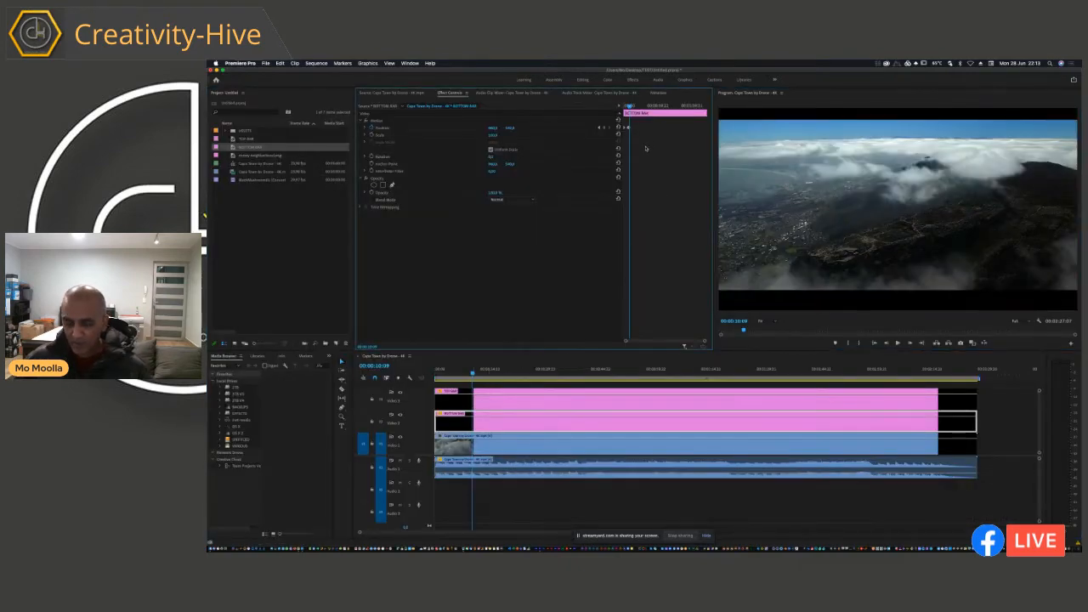
key(equal)
key(equal)
key(equal)
key(equal)
key(equal)
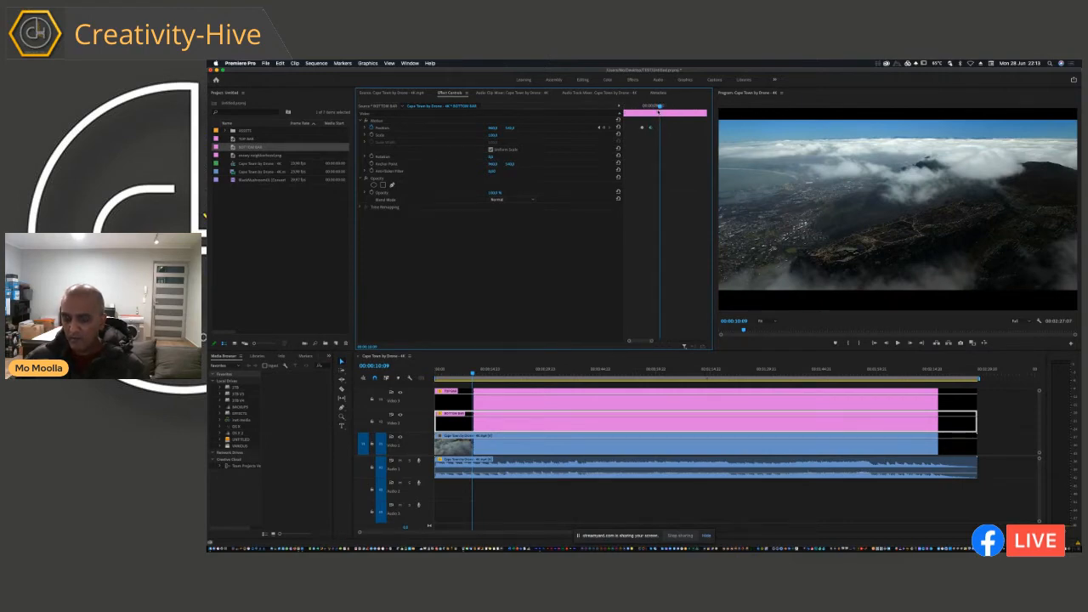
key(Delete)
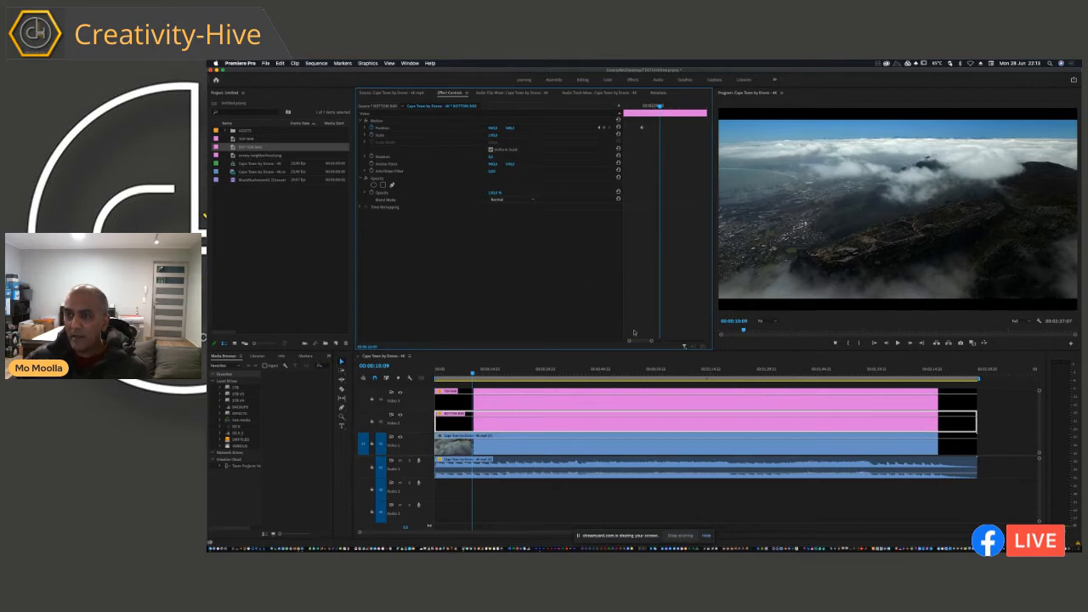
Step: Check TOP BAR's Position keyframes for extras, and play the sequence from the start to review both thinner bars
click(515, 399)
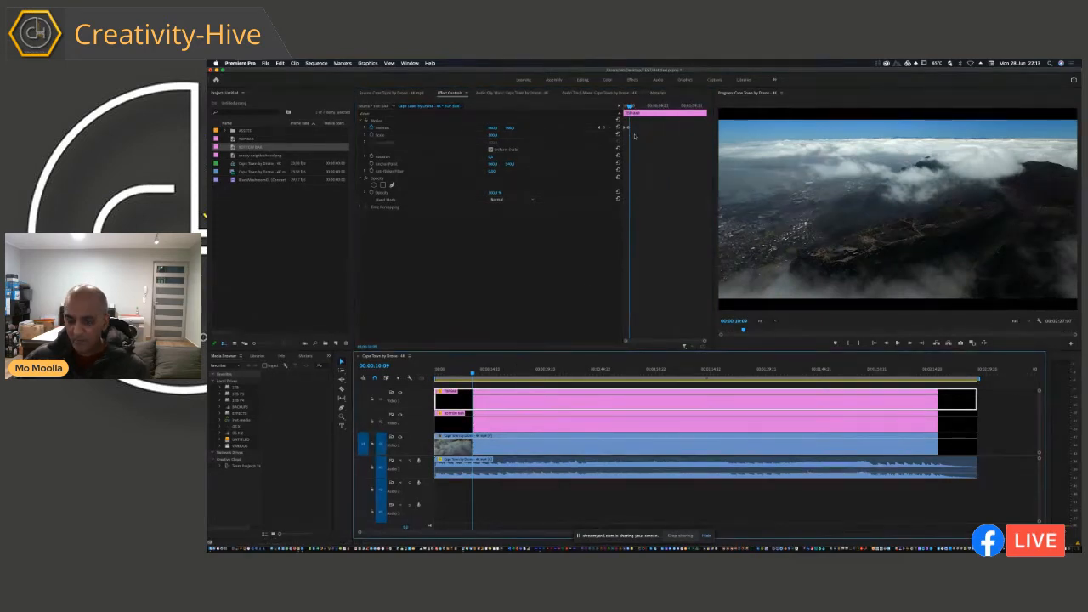
key(equal)
key(equal)
key(equal)
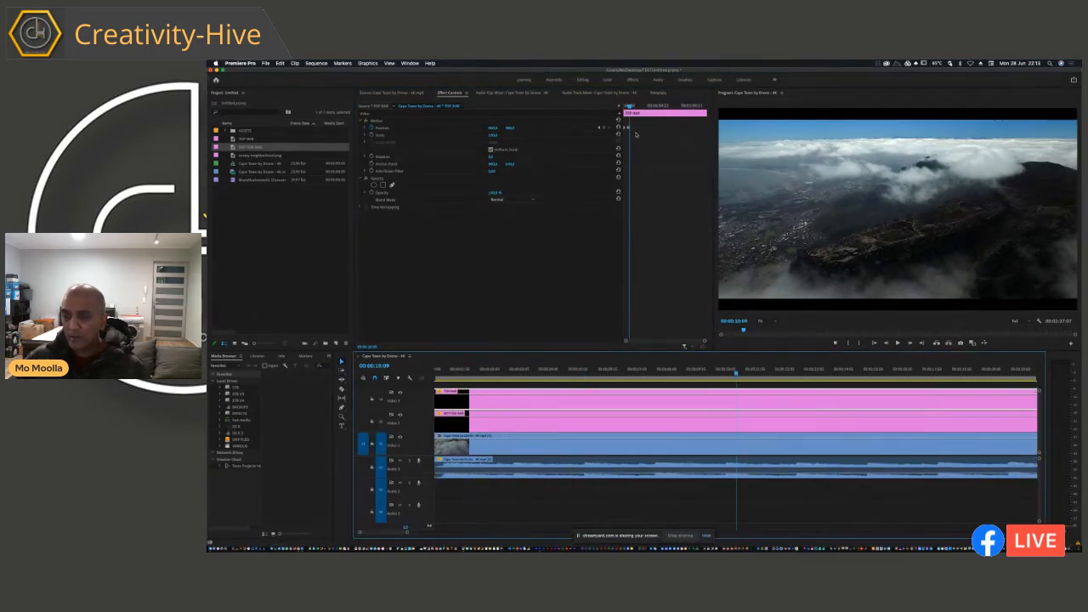
click(638, 134)
key(equal)
key(equal)
key(equal)
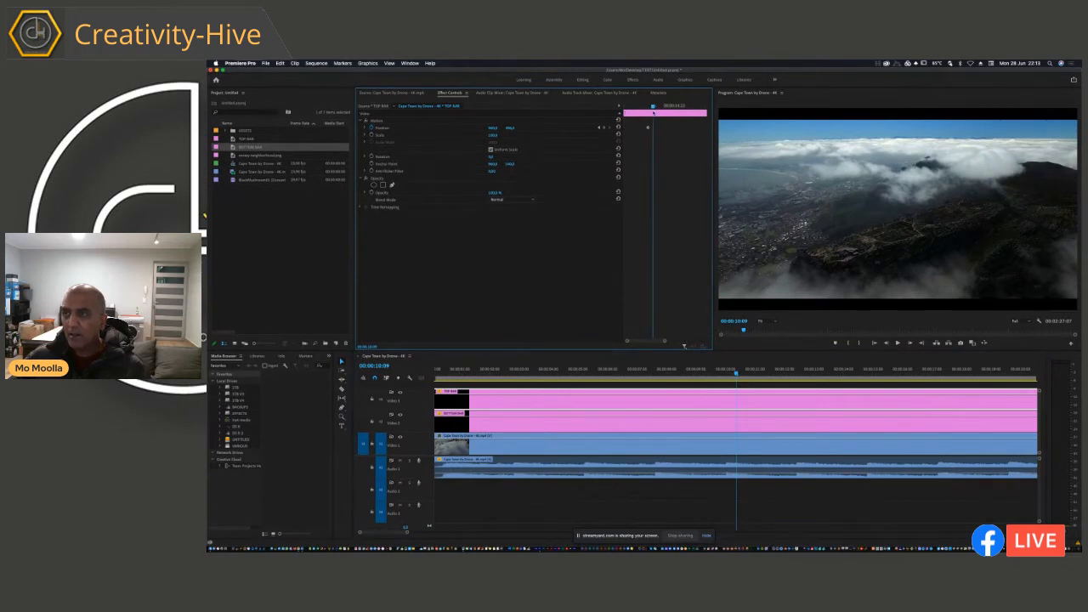
drag(654, 111, 563, 115)
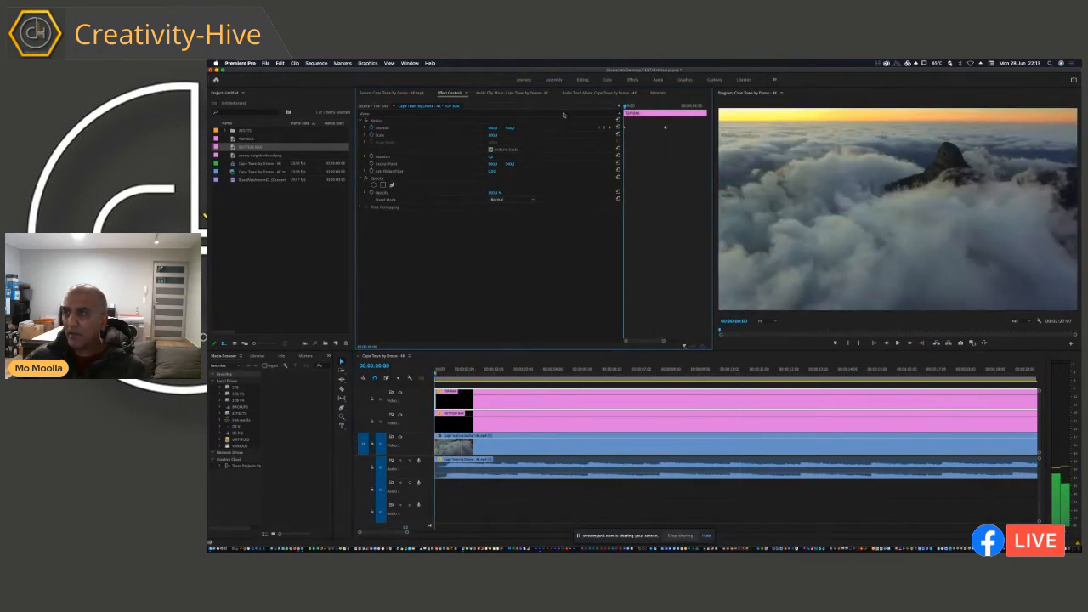
key(space)
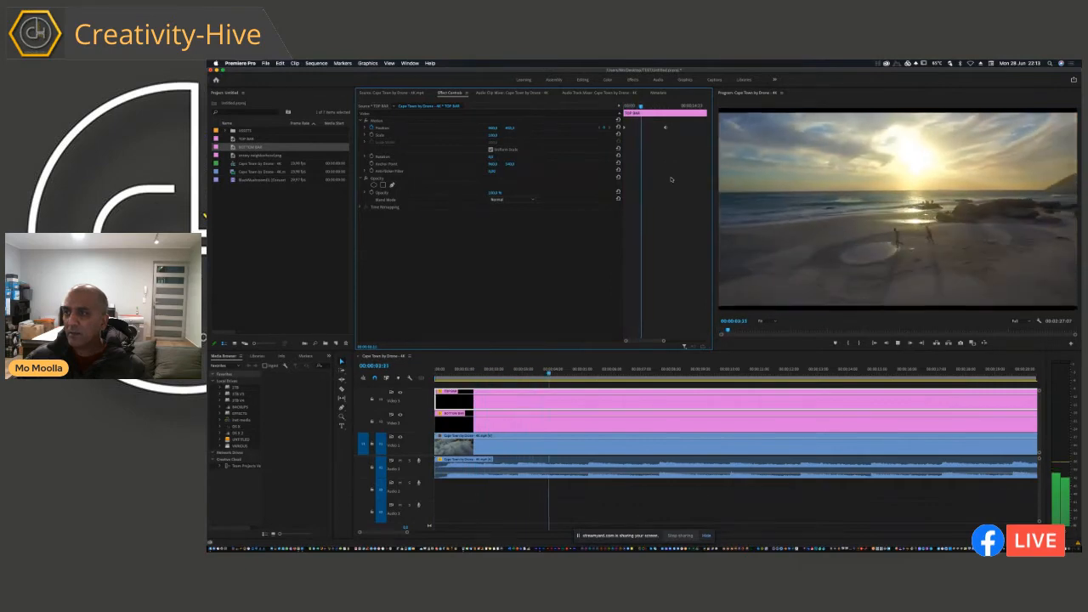
key(space)
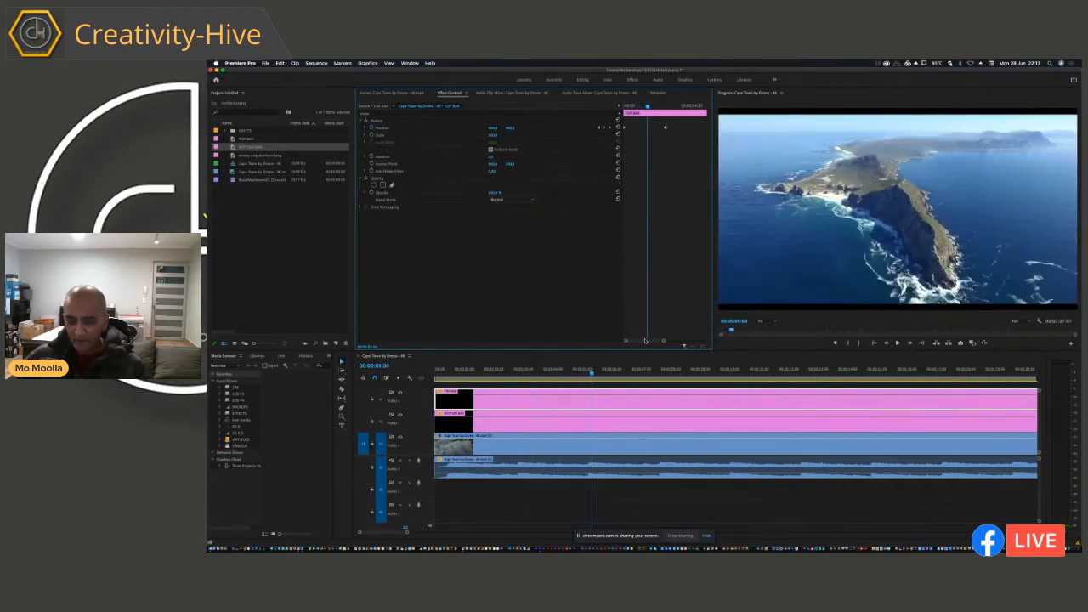
Step: Try to raise TOP BAR out of the frame with a Position keyframe at 00:00:28:18, and scrub earlier to check its movement
key(equal)
key(minus)
click(606, 374)
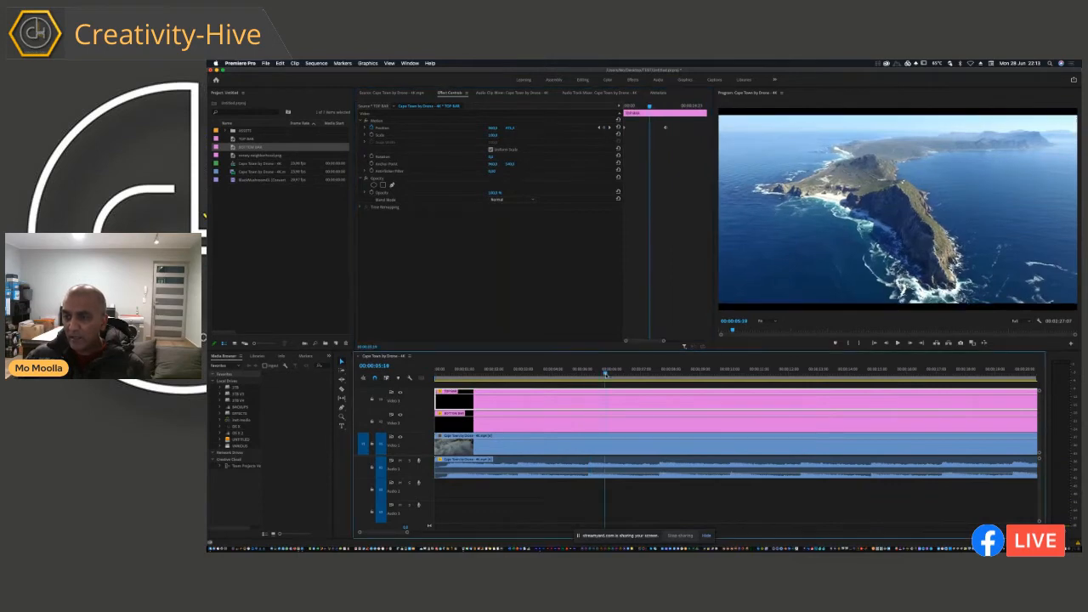
key(minus)
key(minus)
drag(474, 374, 646, 403)
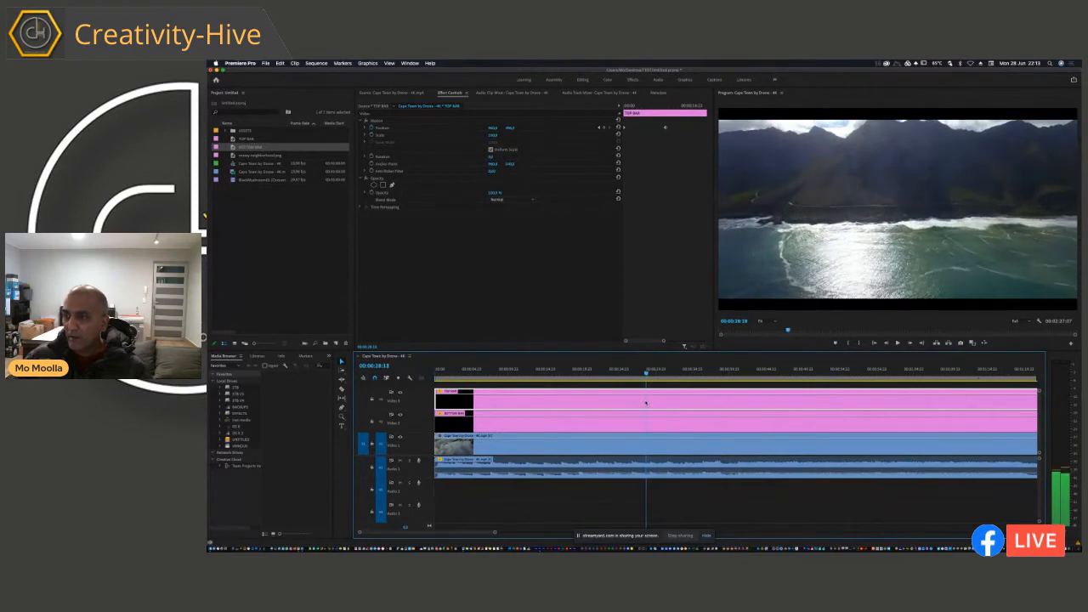
click(645, 219)
key(minus)
key(minus)
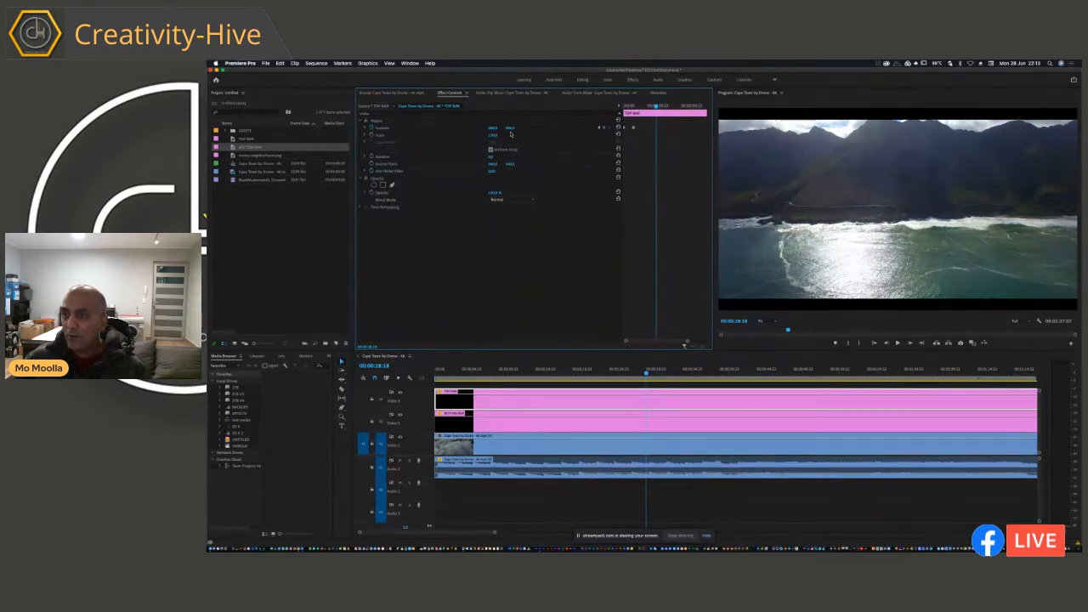
drag(512, 130, 512, 130)
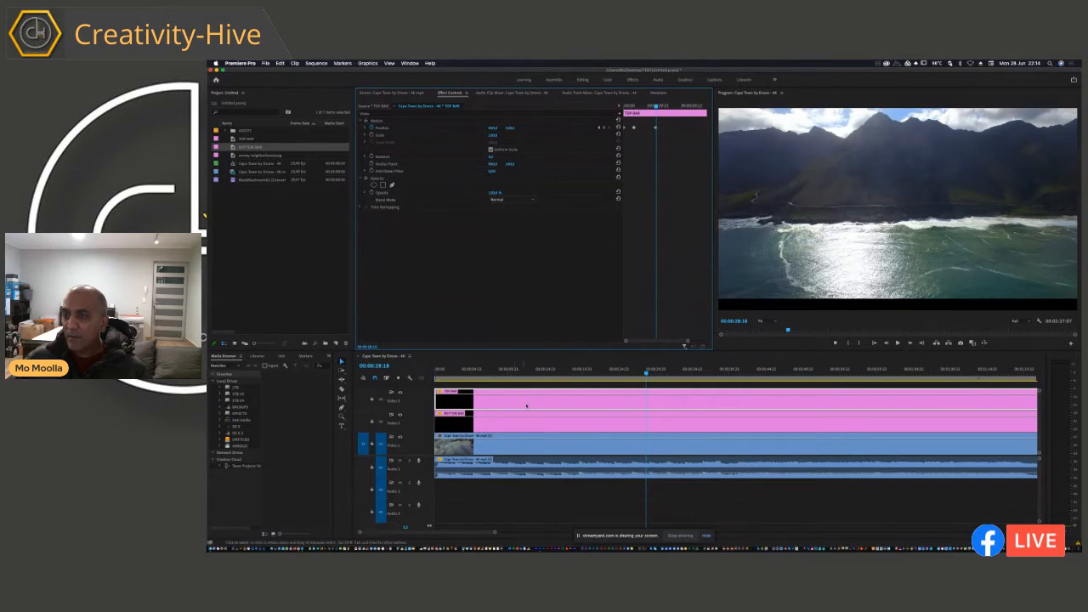
drag(529, 375, 561, 374)
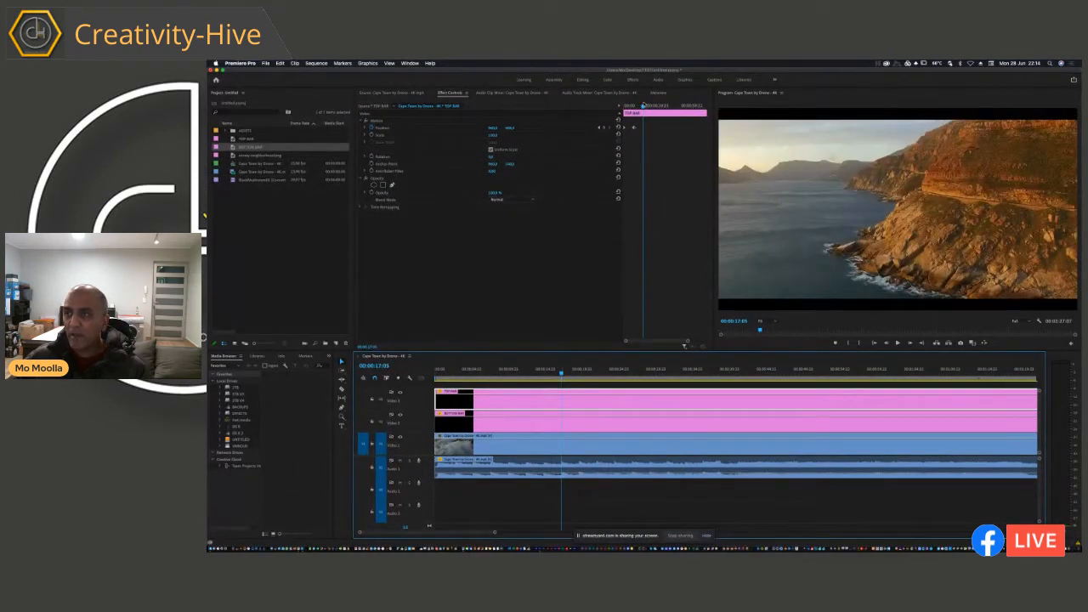
Step: Copy TOP BAR's second Position keyframe to 00:00:33:19, and raise the bar out of the frame at 00:00:41:08 with another keyframe
drag(644, 106, 663, 111)
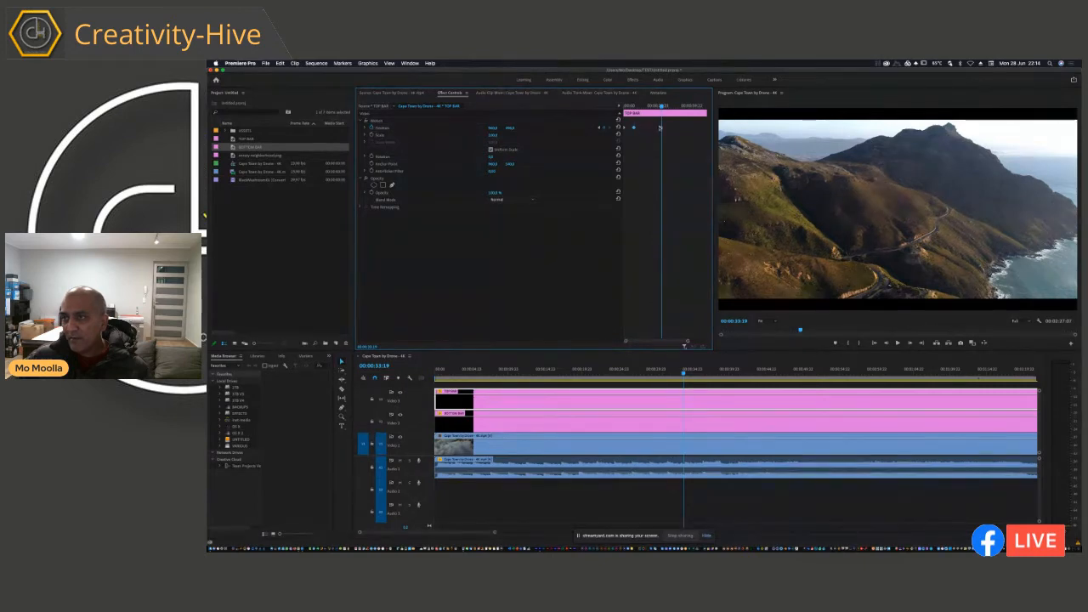
mouse_move(656, 110)
mouse_down()
mouse_move(641, 111)
mouse_move(670, 120)
mouse_up()
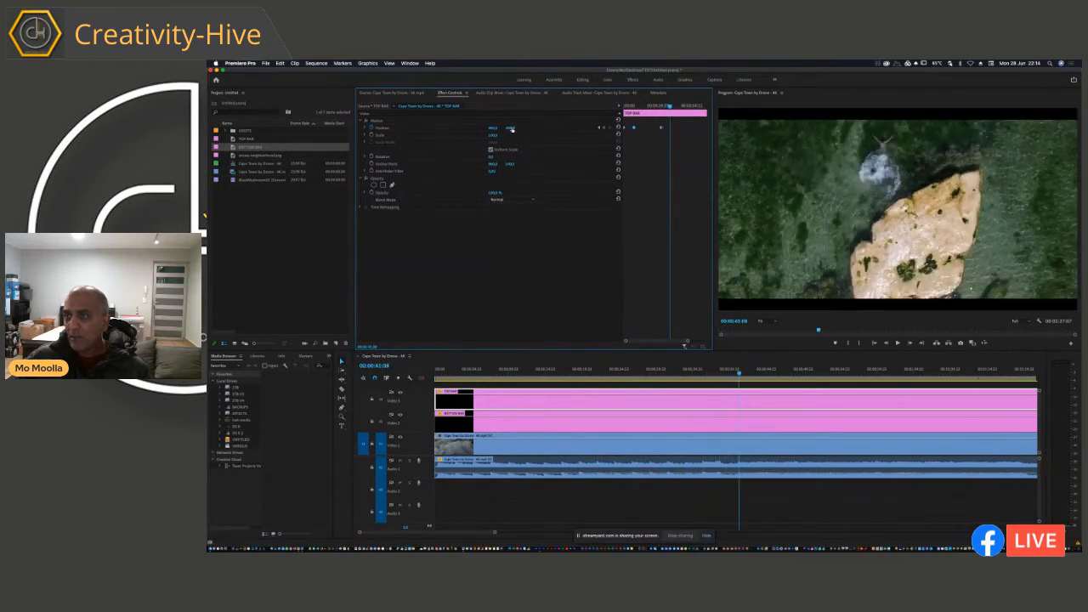
drag(512, 129, 512, 130)
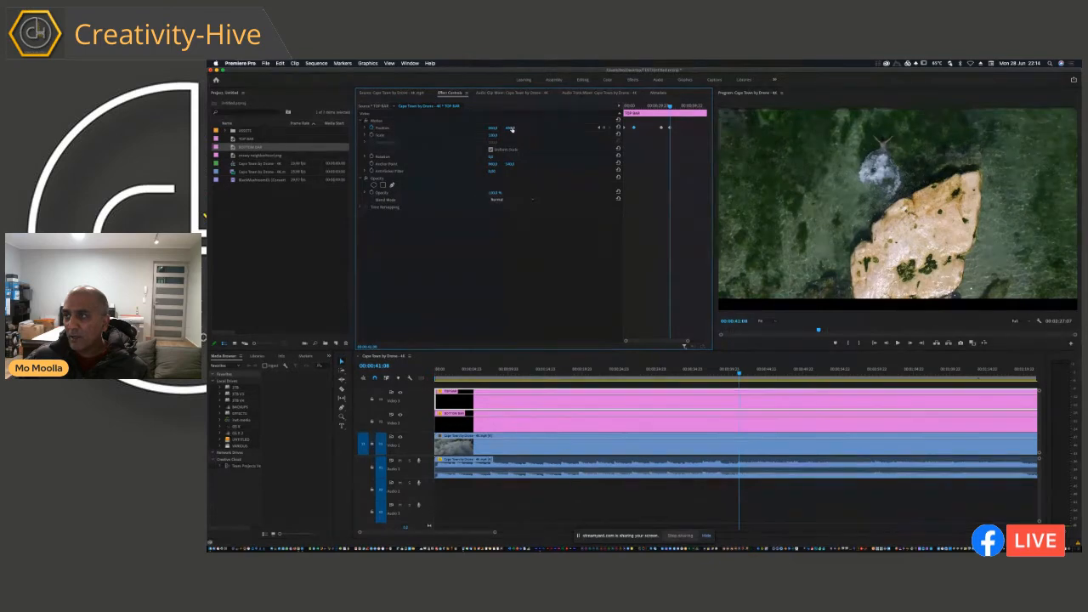
Step: Return to TOP BAR's hold keyframe at 00:00:33:19, and copy BOTTOM BAR's second Position keyframe to that time
click(600, 128)
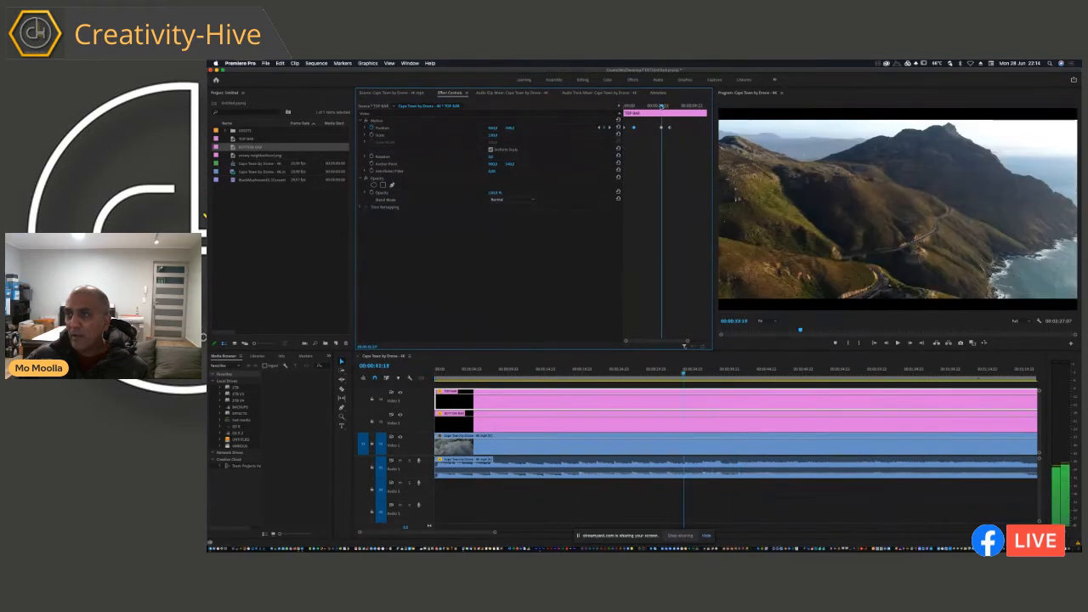
click(627, 425)
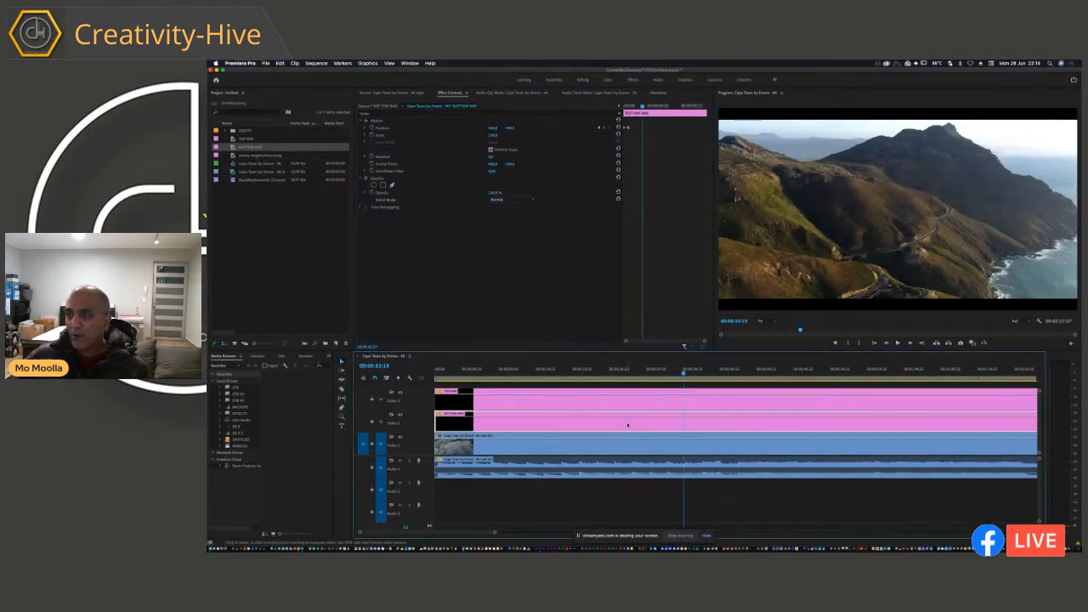
click(628, 129)
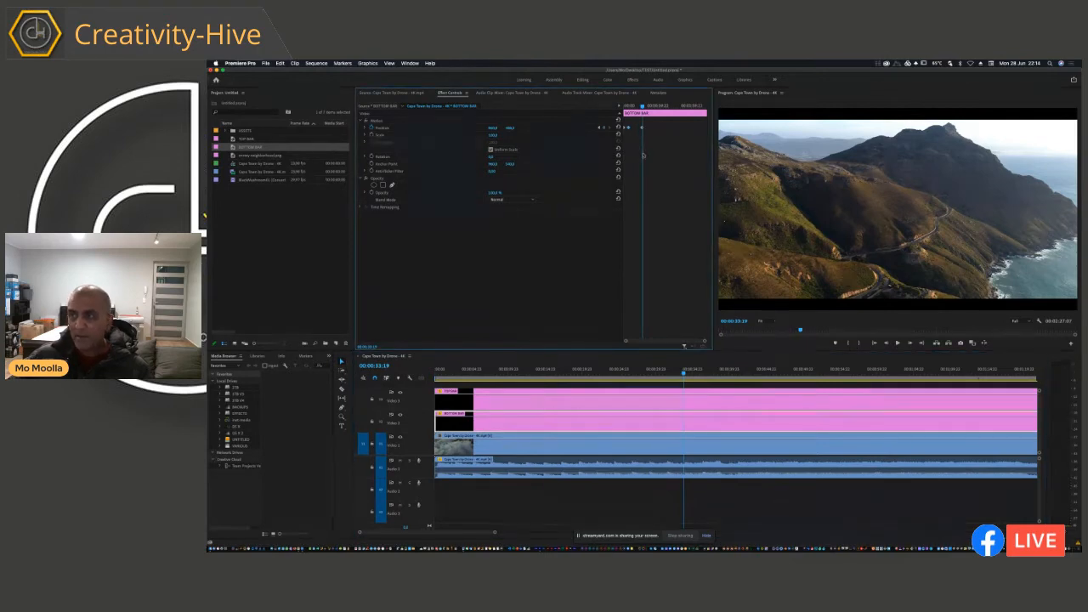
Step: Match TOP BAR's exit keyframe time at 00:00:41:08, and lower BOTTOM BAR out of the frame there with a Position keyframe
click(623, 398)
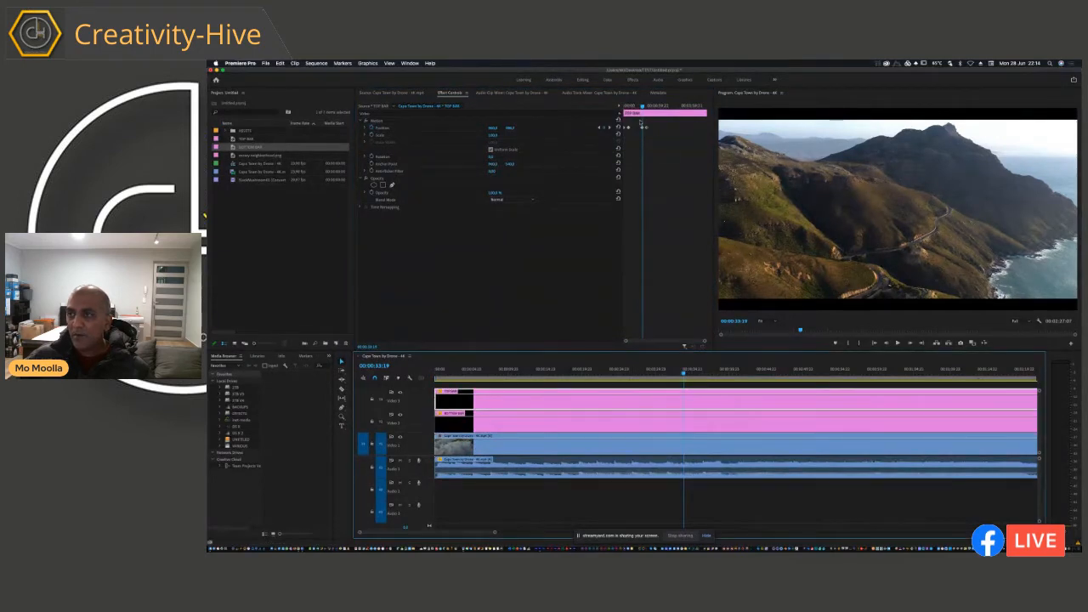
drag(643, 107, 648, 107)
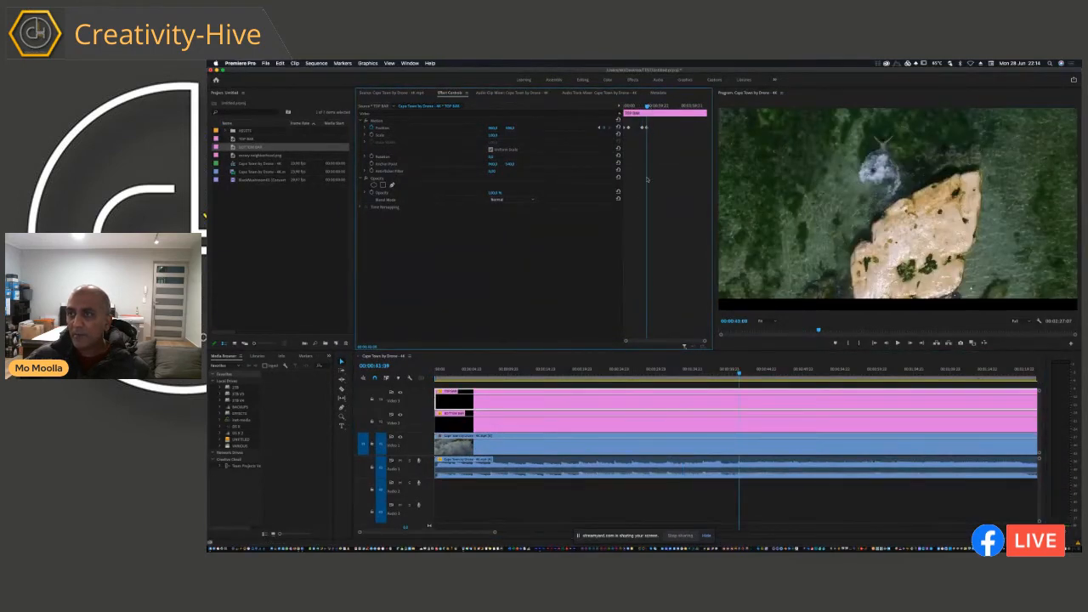
click(599, 424)
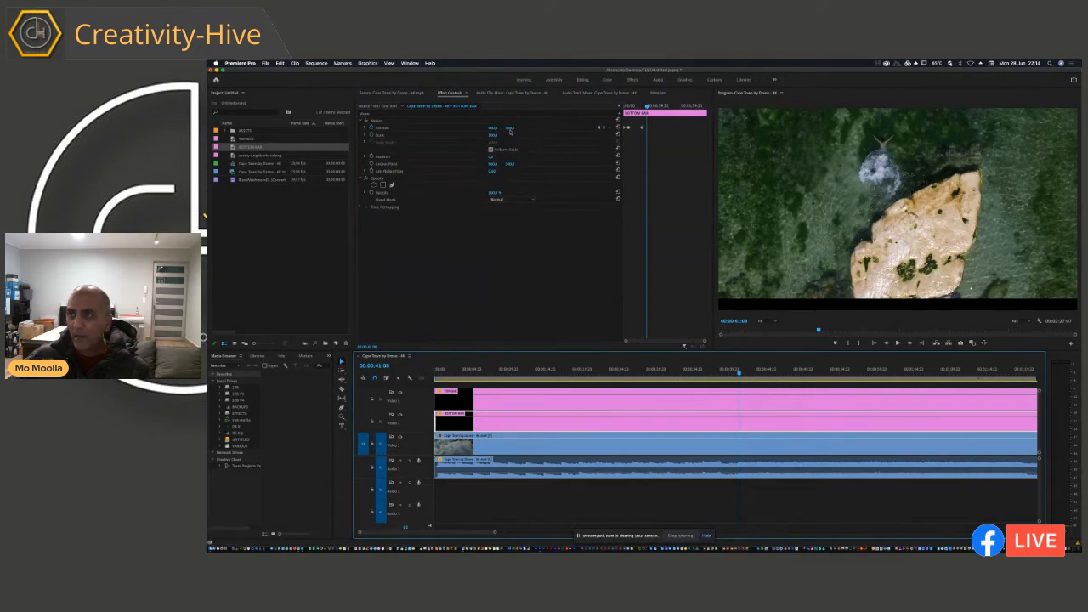
drag(510, 129, 511, 128)
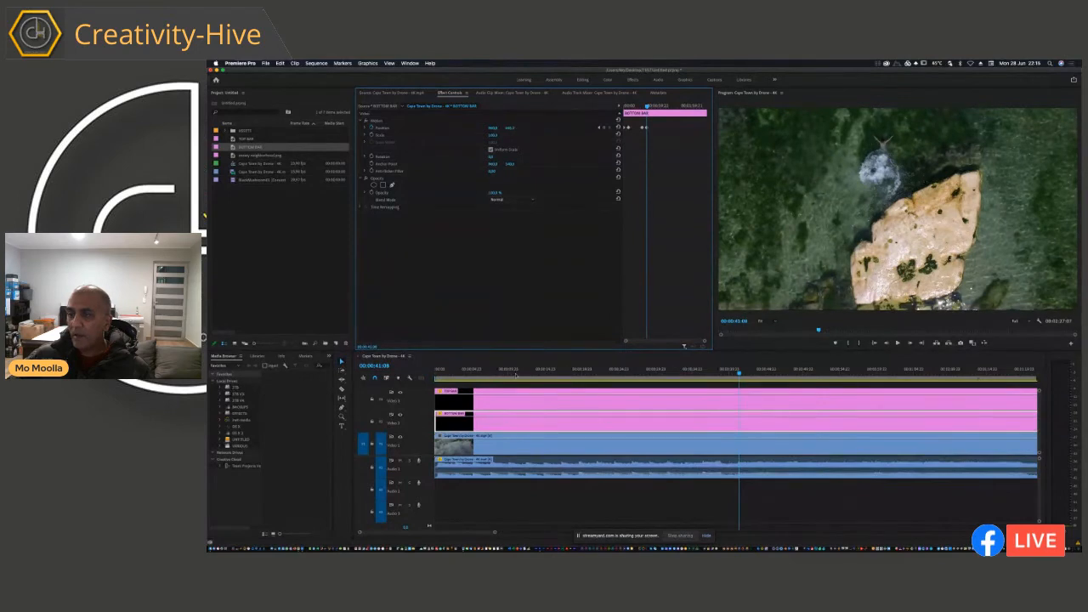
Step: Play the sequence in an enlarged program view from about 00:00:32:13 to review both bars sliding out
drag(738, 374, 673, 383)
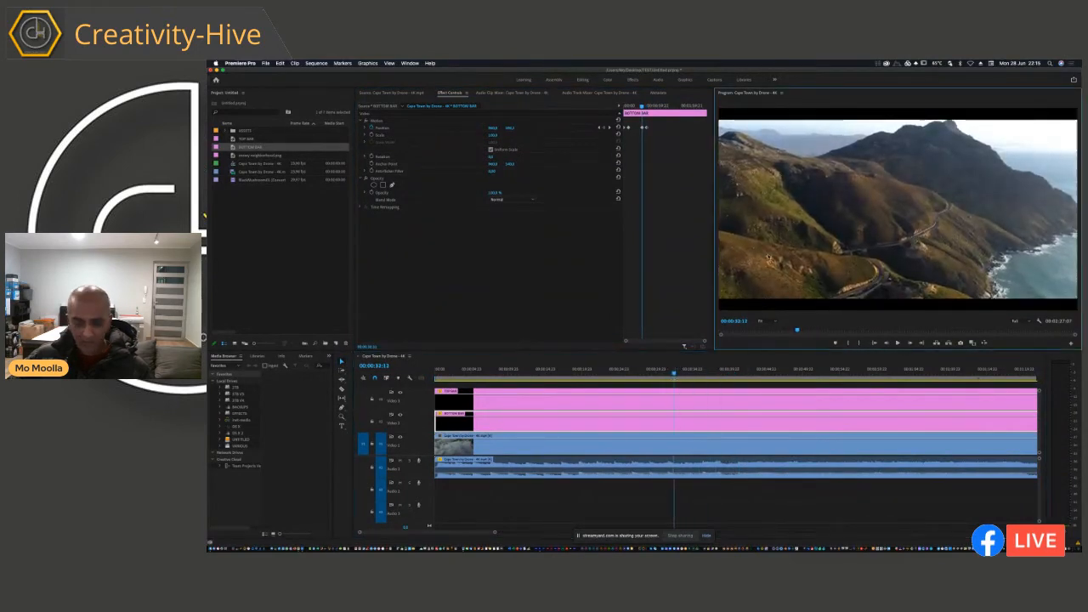
key(grave)
key(space)
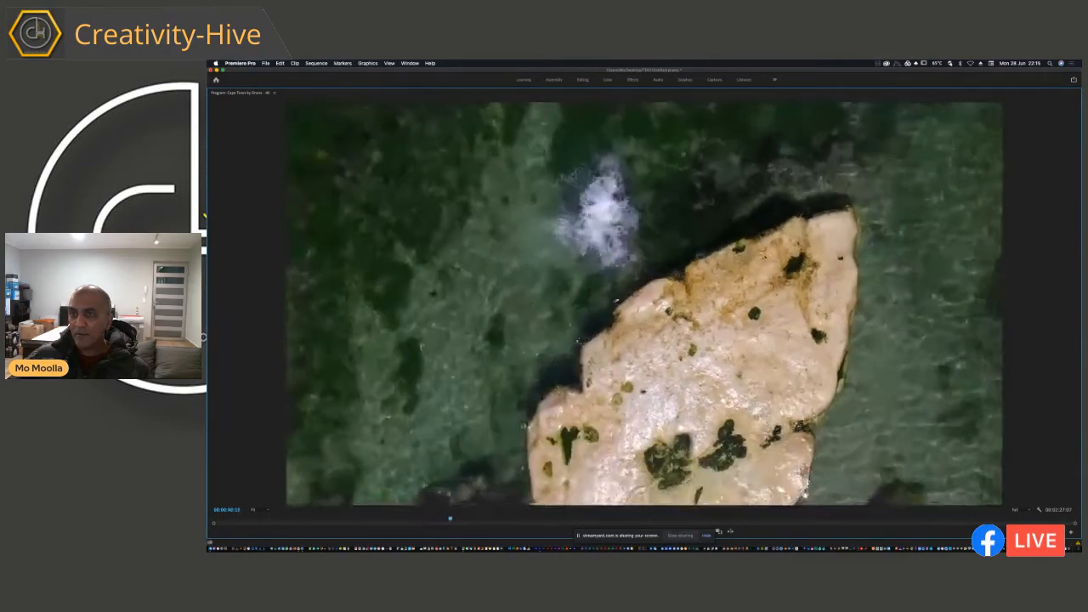
key(grave)
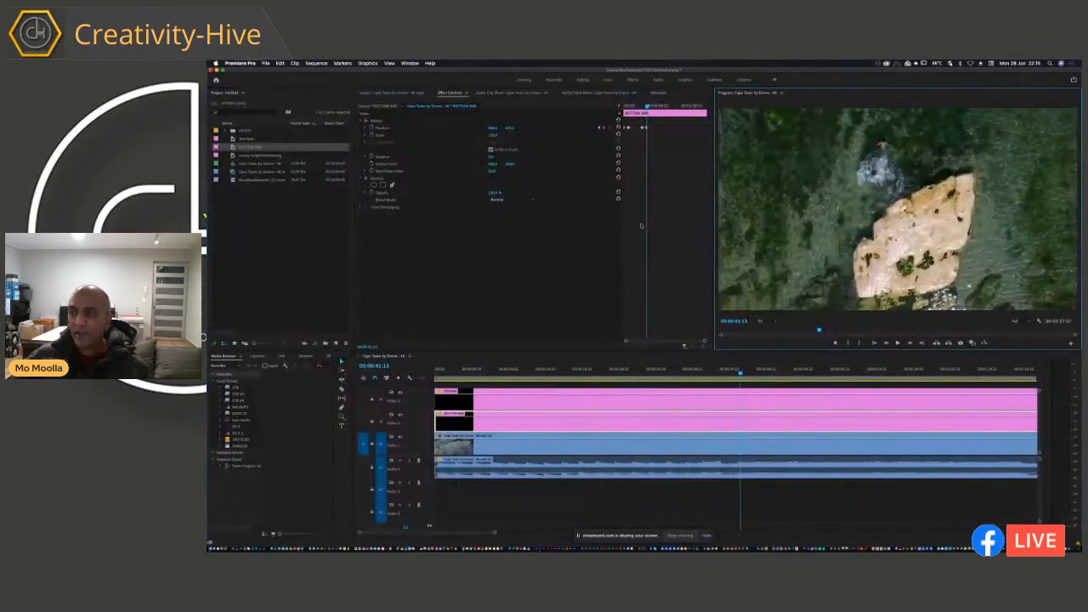
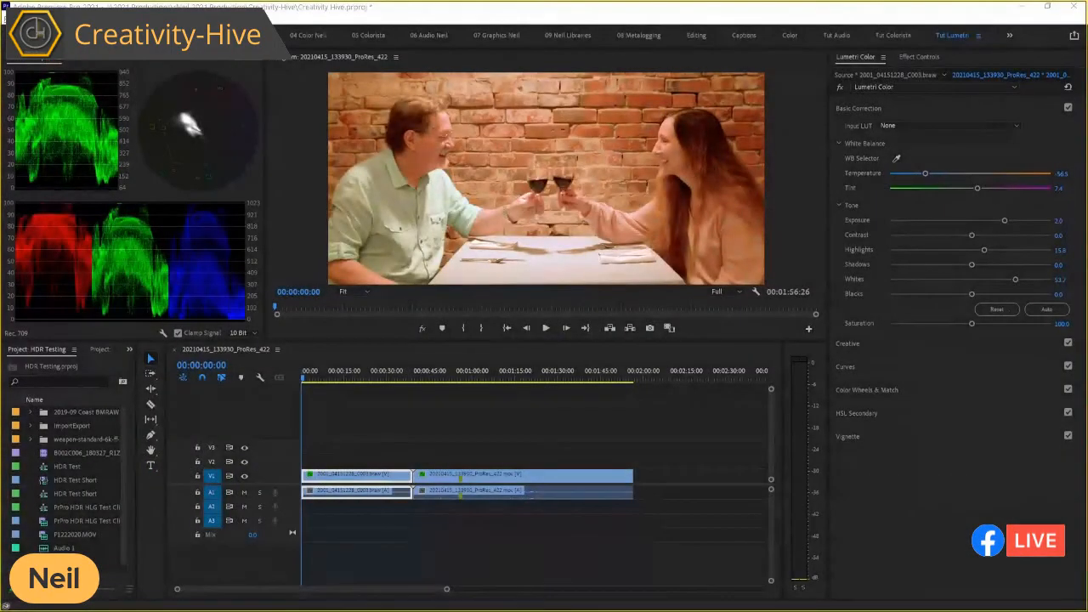
Step: Compare the color of the two restaurant clips by stepping back and forth across their cut at 00:00:39:15 and 00:00:39:16
drag(578, 371, 478, 372)
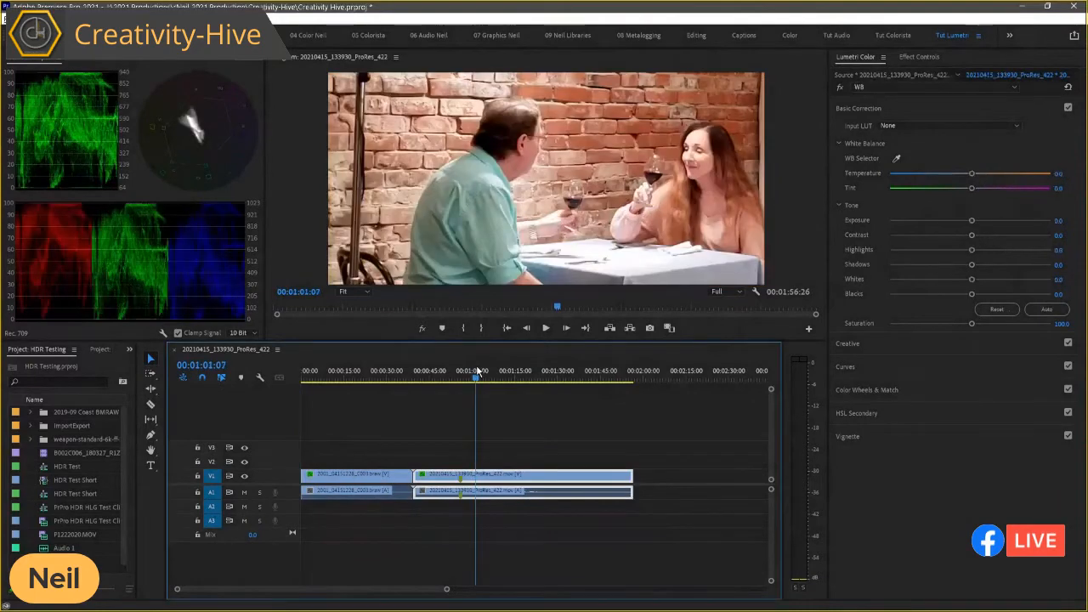
key(Up)
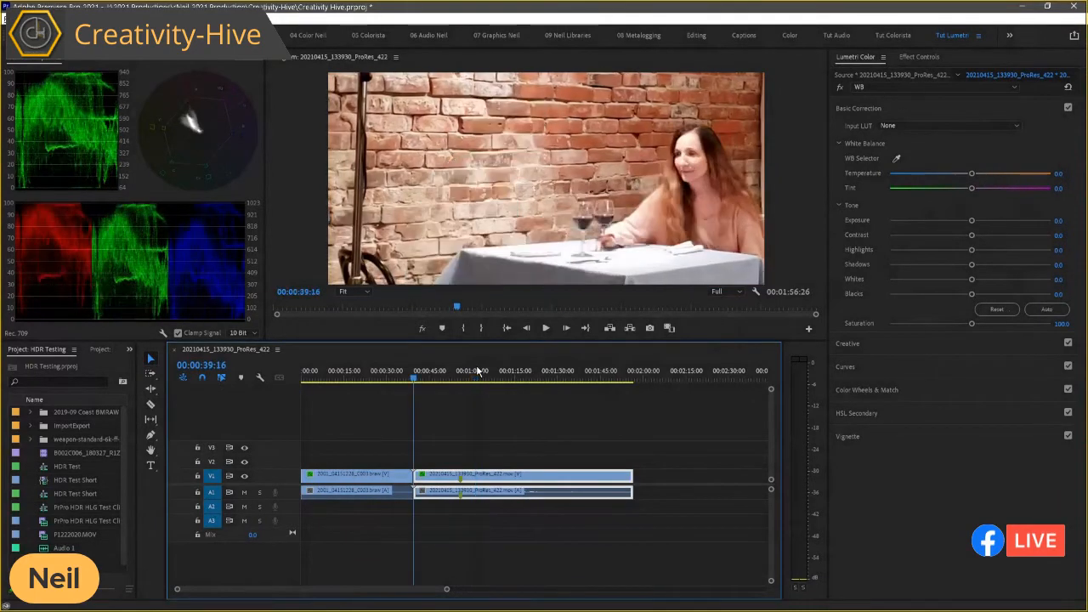
key(Left)
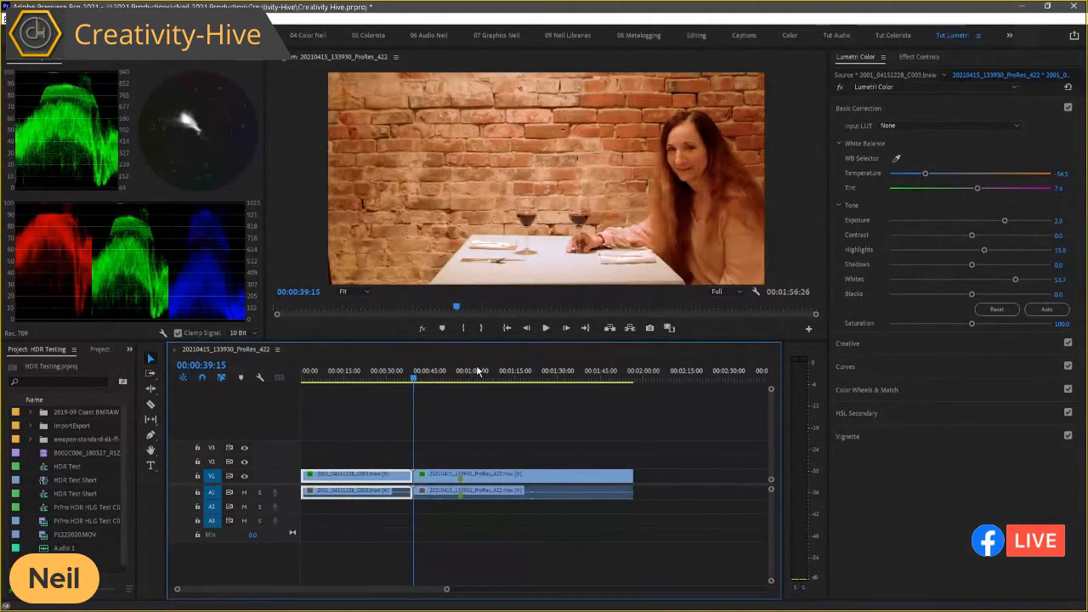
key(Right)
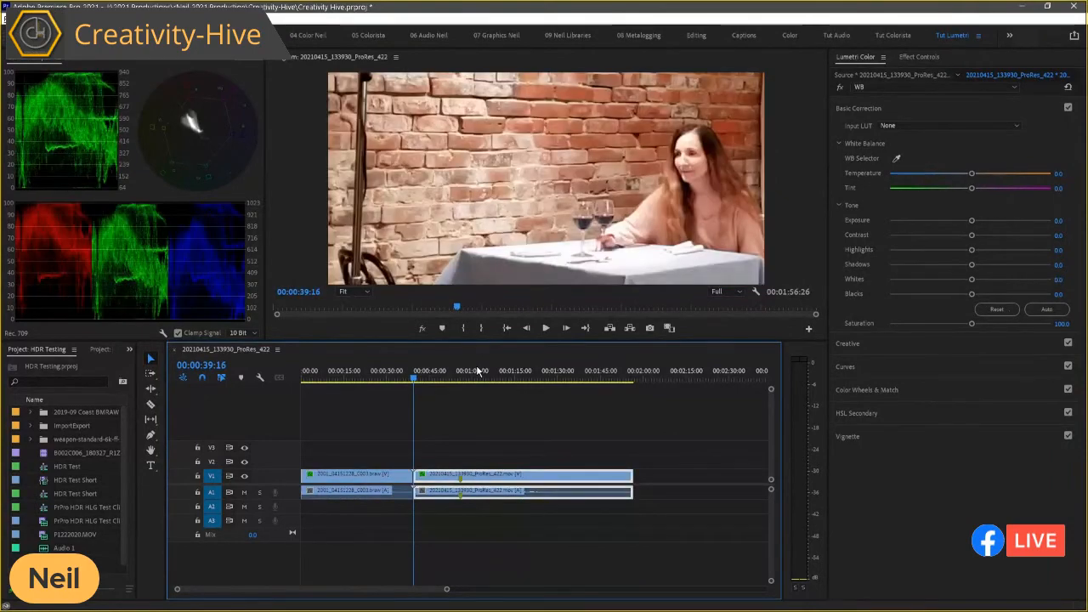
key(Left)
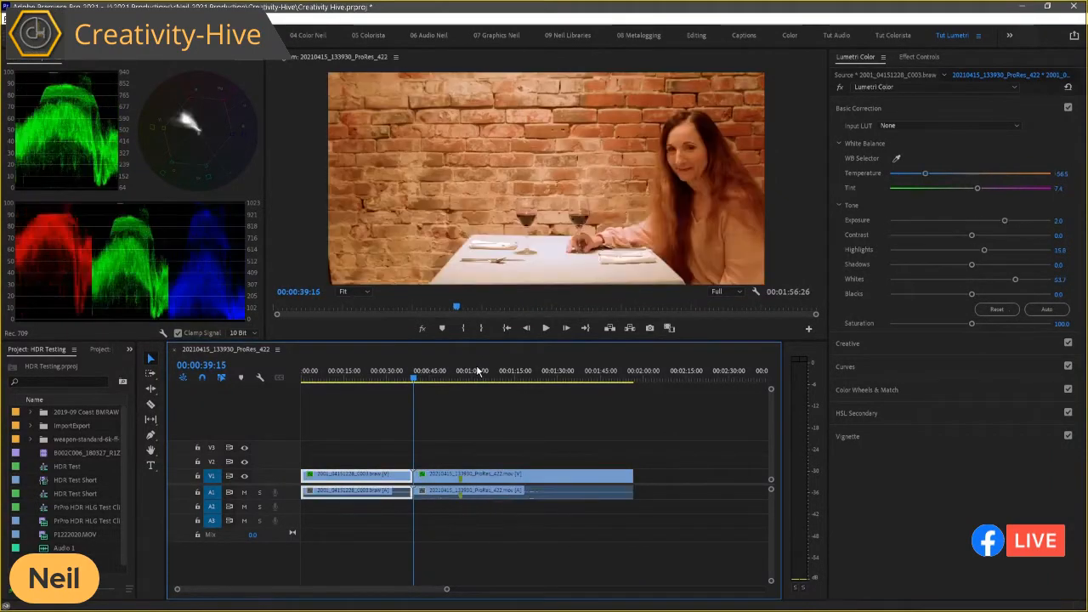
key(Right)
key(Left)
key(Right)
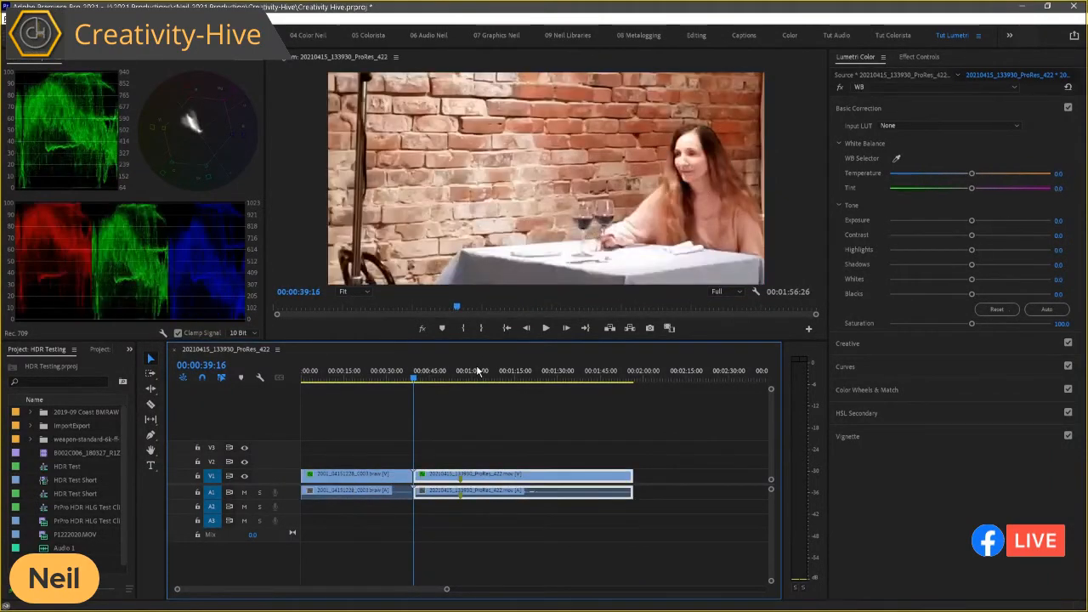
key(Left)
key(Right)
key(Left)
key(Right)
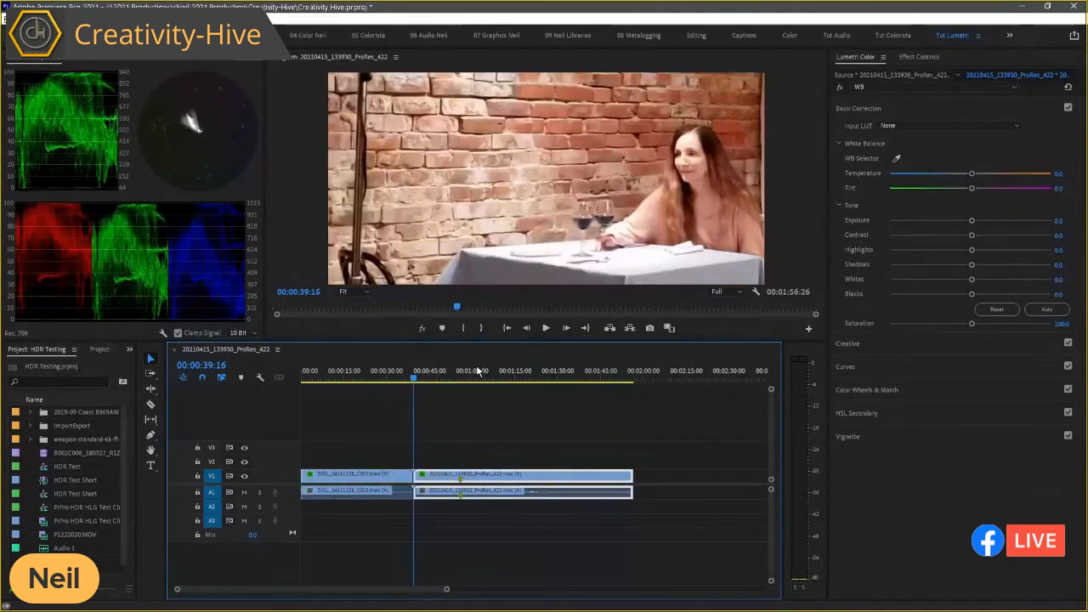
key(Left)
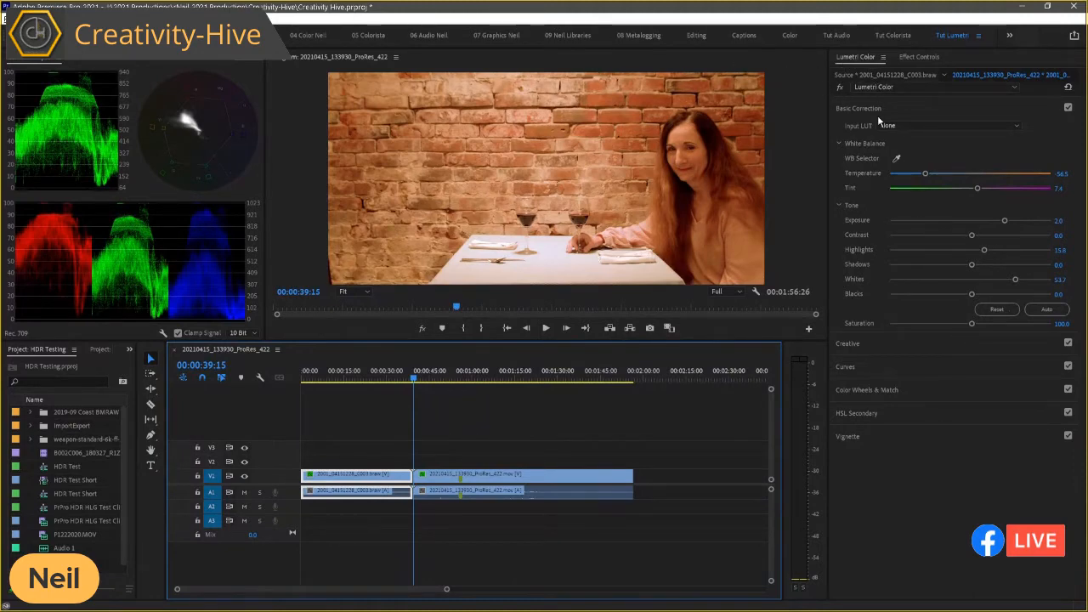
Step: Set up Color Match in Comparison View, with the first clip as reference and the second clip's first frame at 00:00:39:16 as current
click(859, 57)
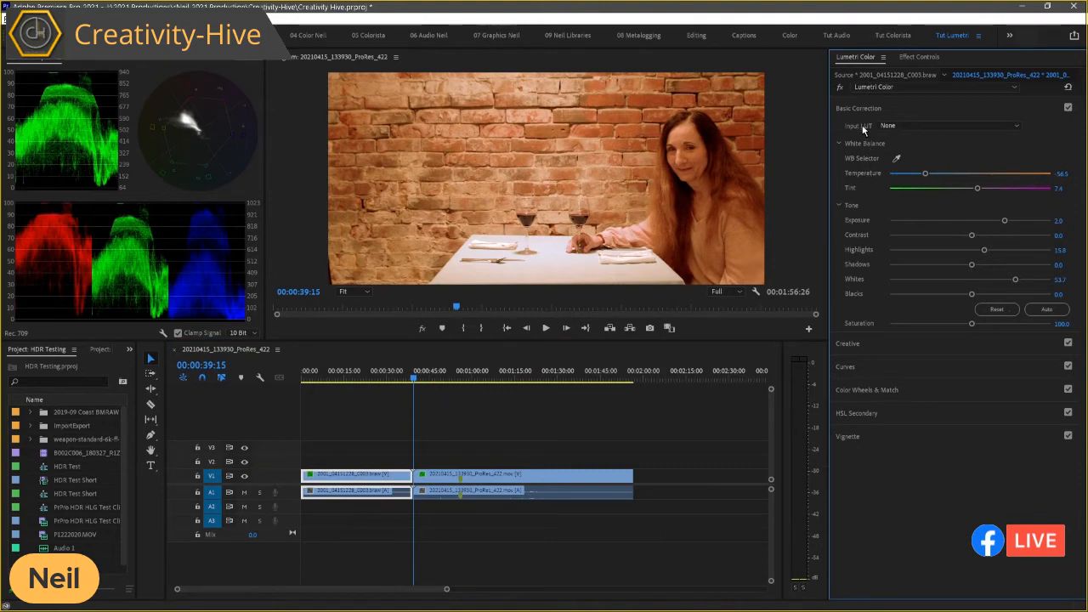
click(857, 107)
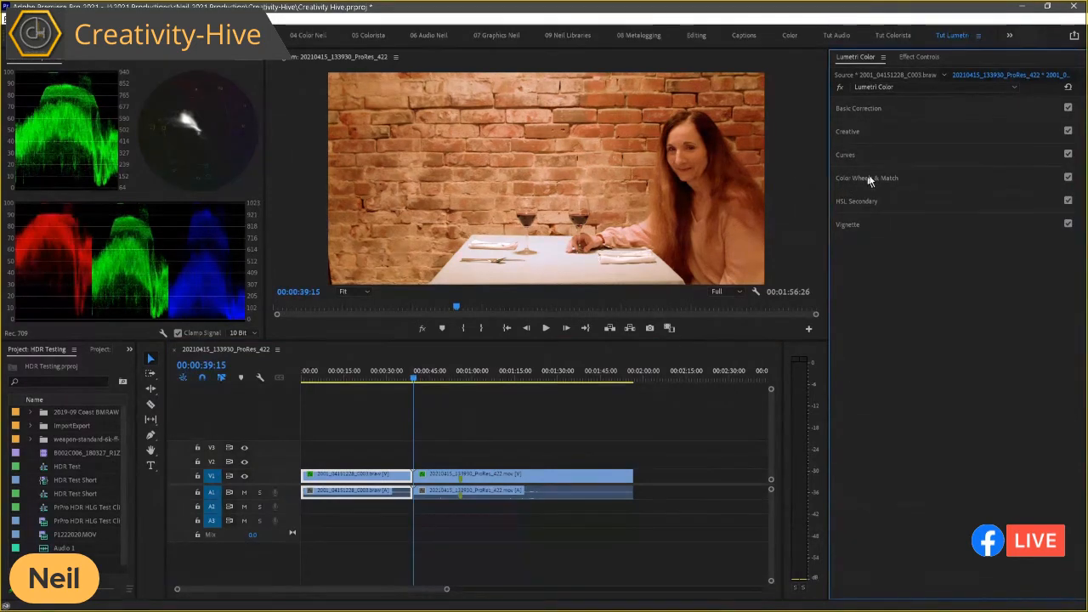
click(865, 179)
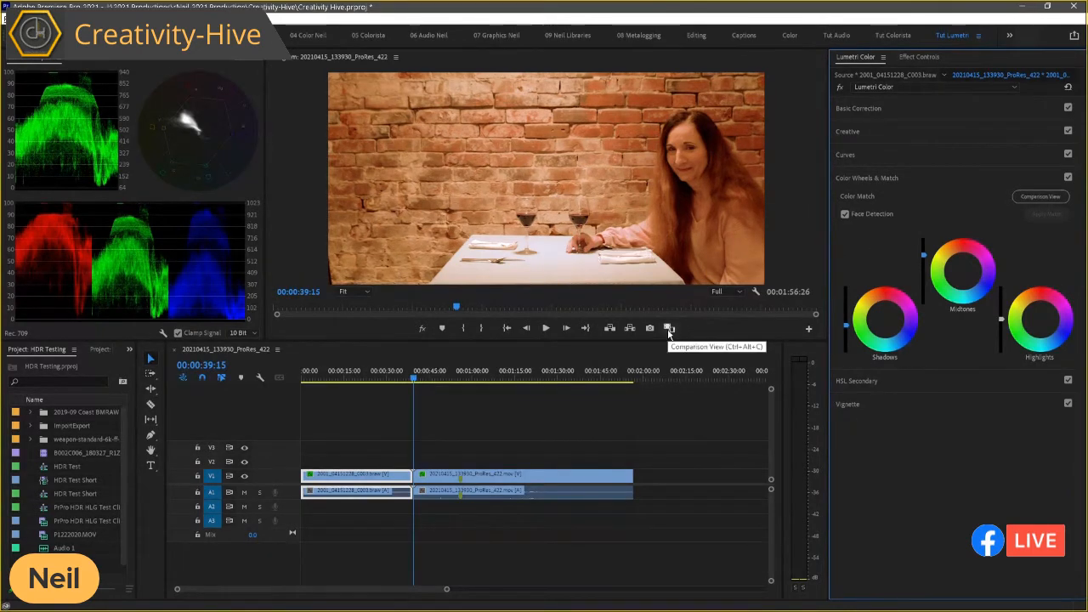
click(1036, 198)
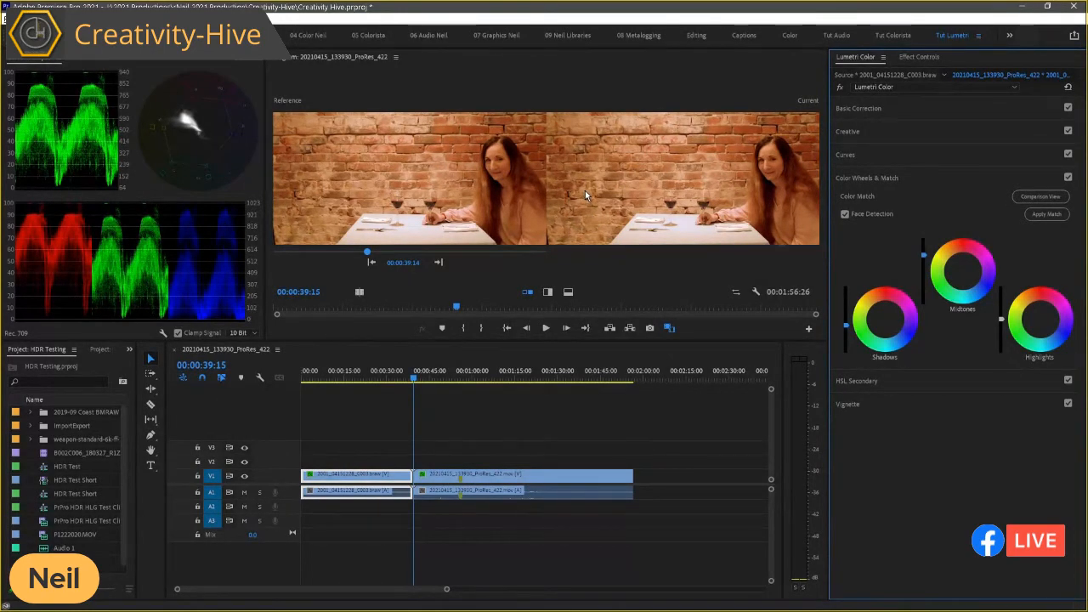
click(486, 353)
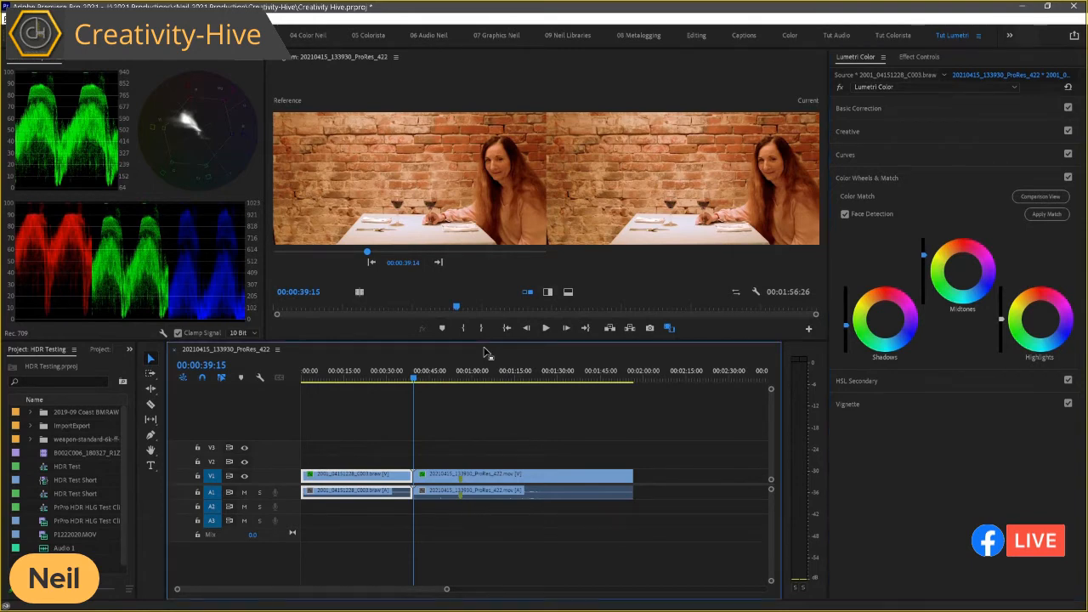
key(Right)
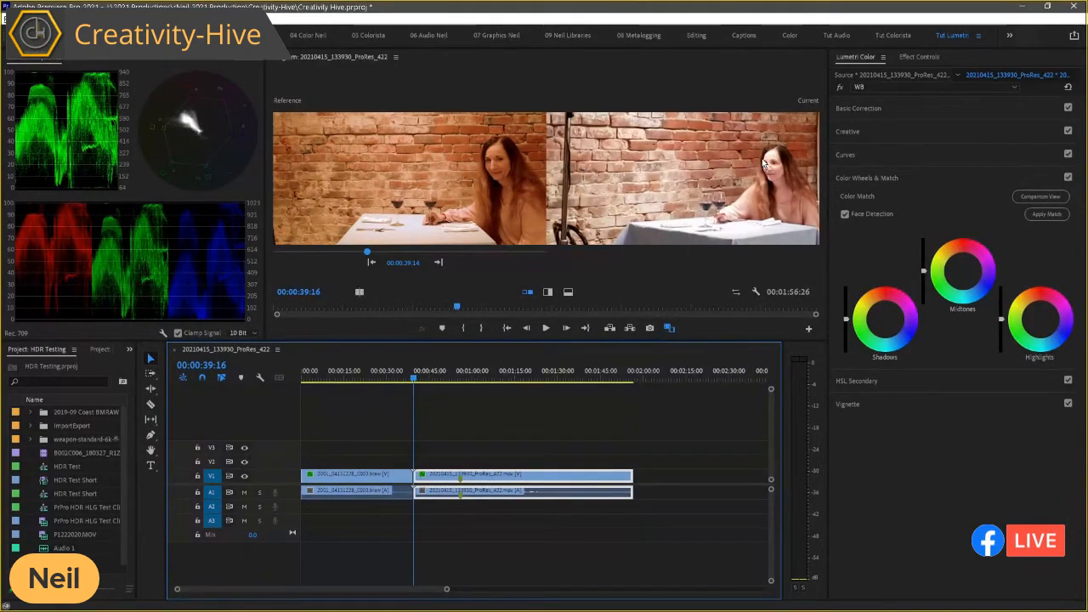
click(1042, 197)
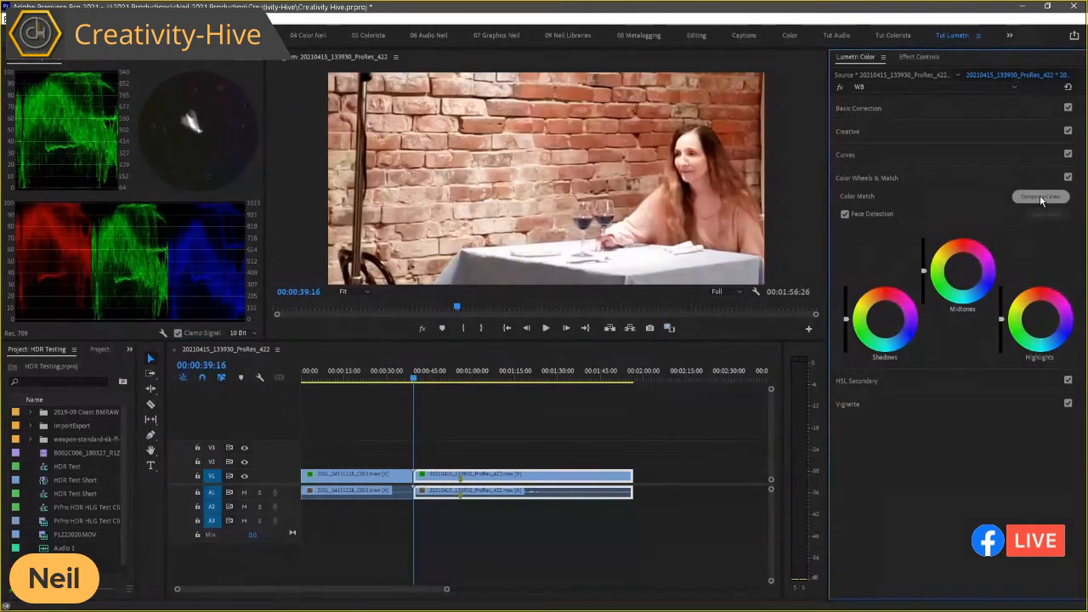
click(1040, 196)
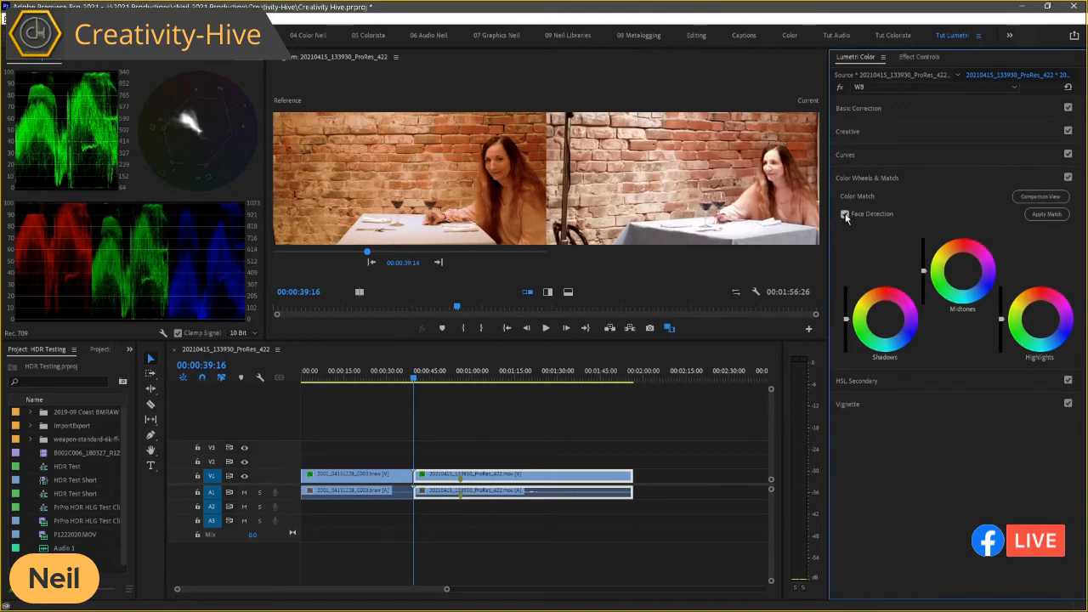
Step: Apply the color match with Face Detection to the second clip, and toggle its WB effect to compare before and after
click(1038, 220)
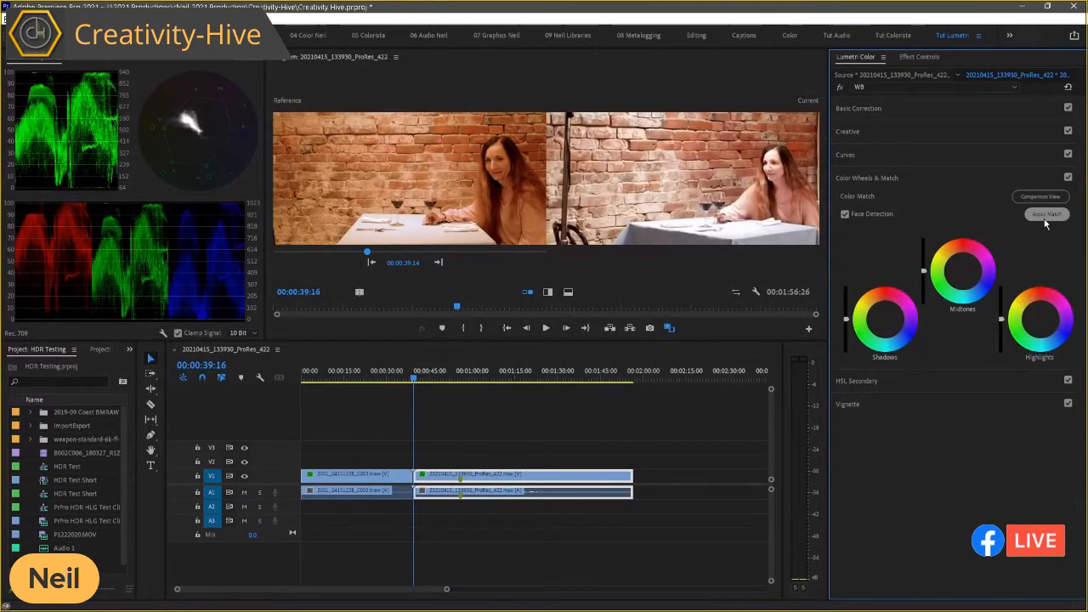
click(1046, 218)
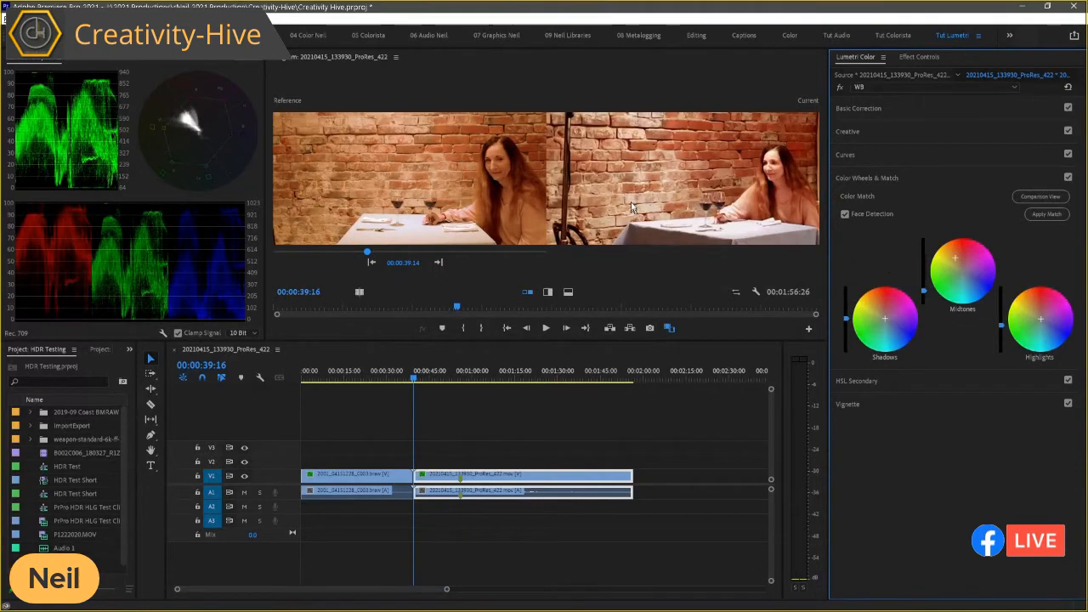
click(841, 87)
click(841, 87)
click(841, 87)
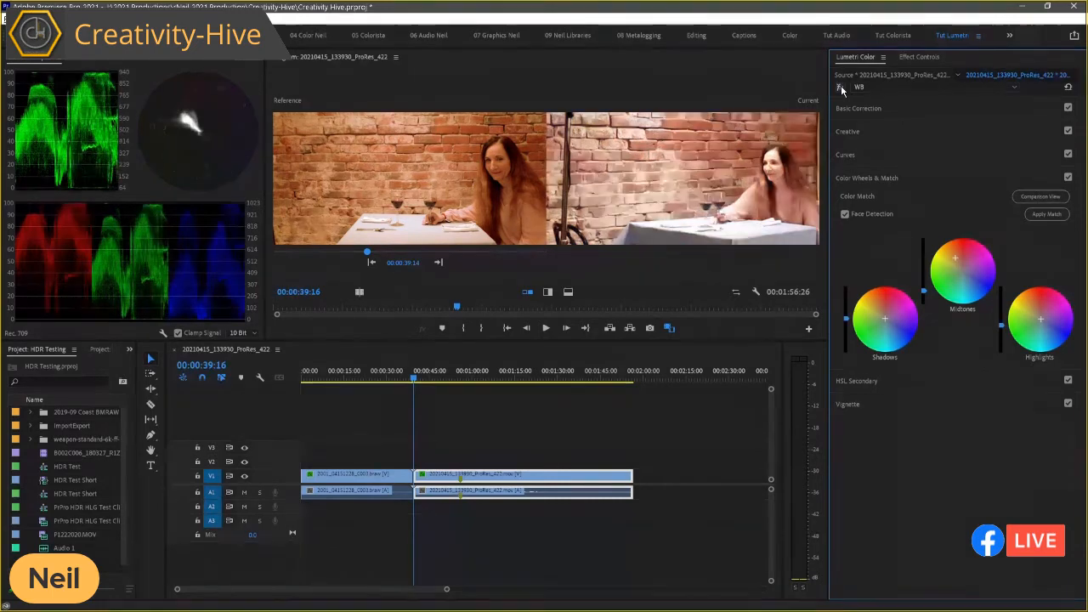
click(841, 86)
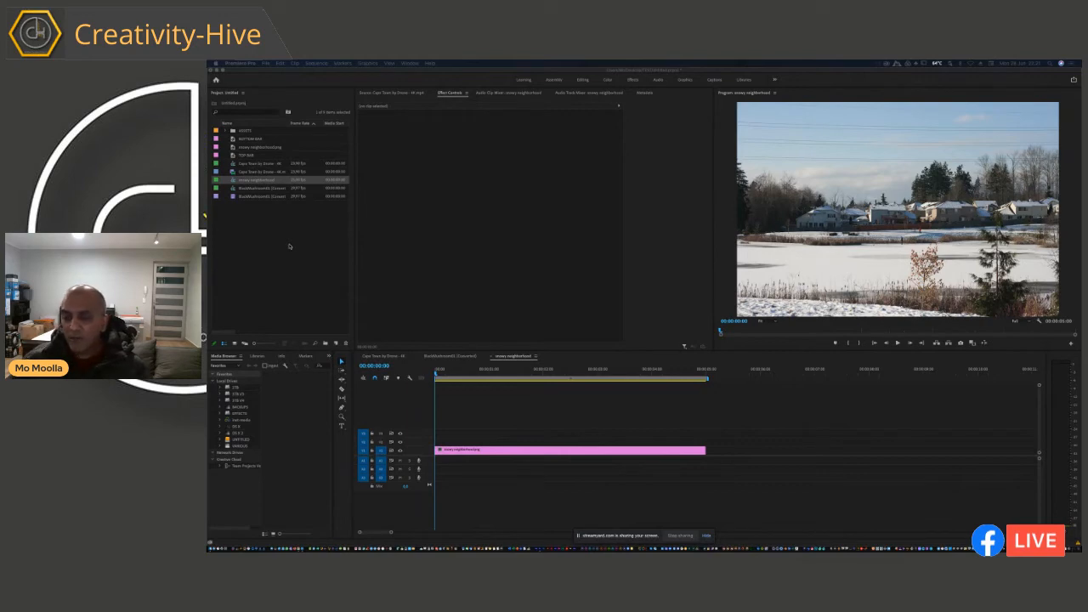
Step: Reset the MO workspace to its saved layout
click(508, 437)
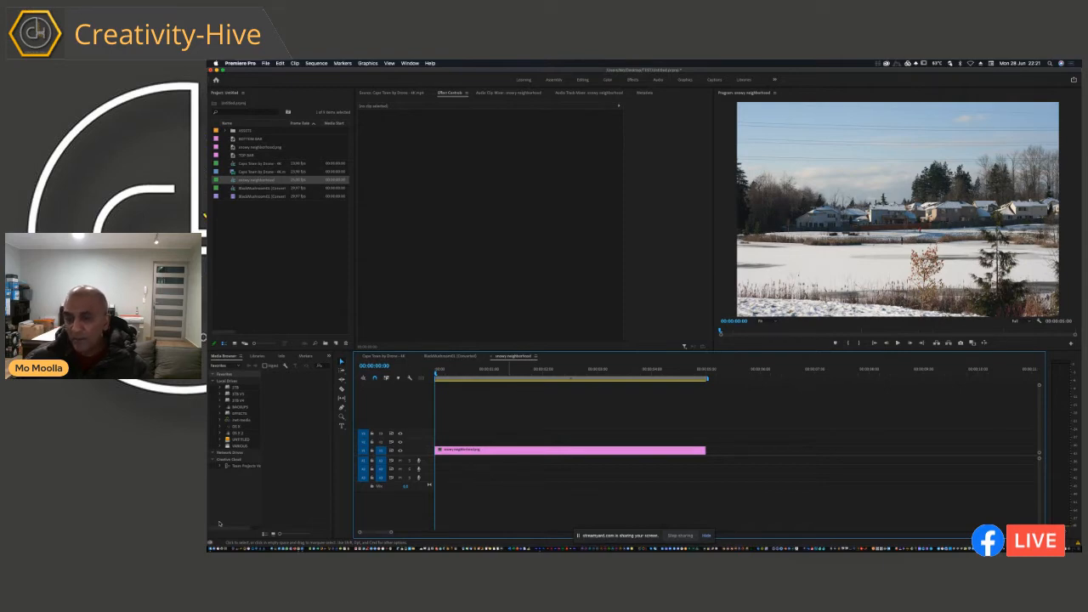
key(grave)
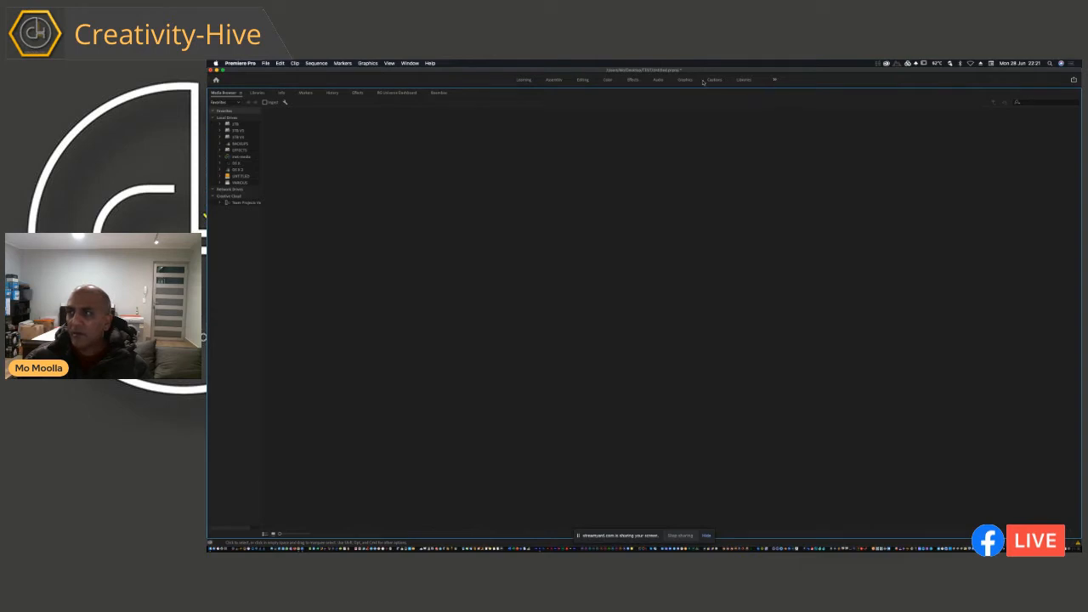
click(779, 81)
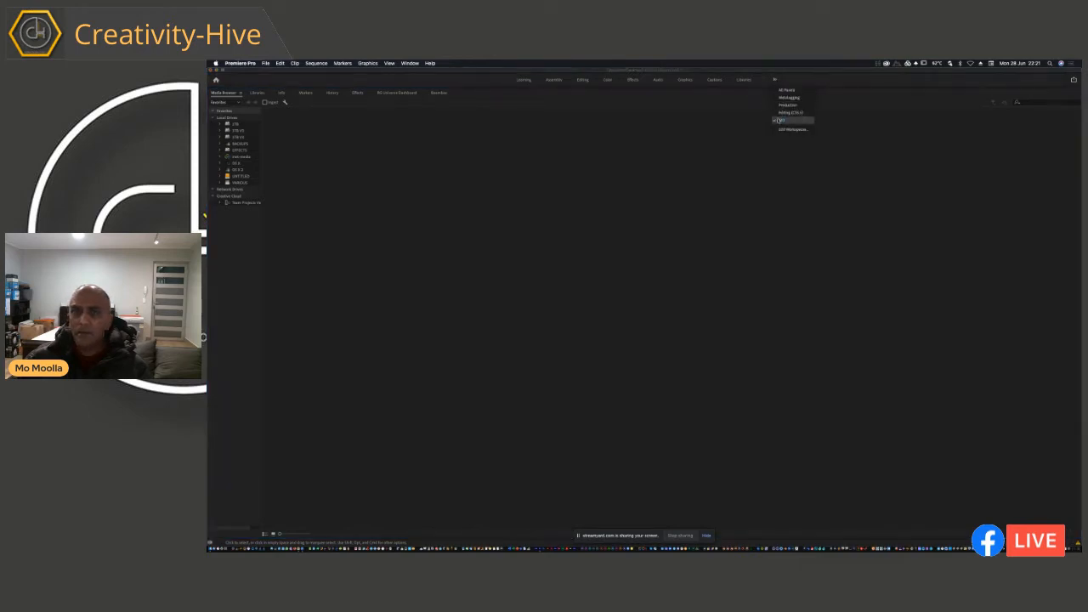
click(779, 121)
click(775, 80)
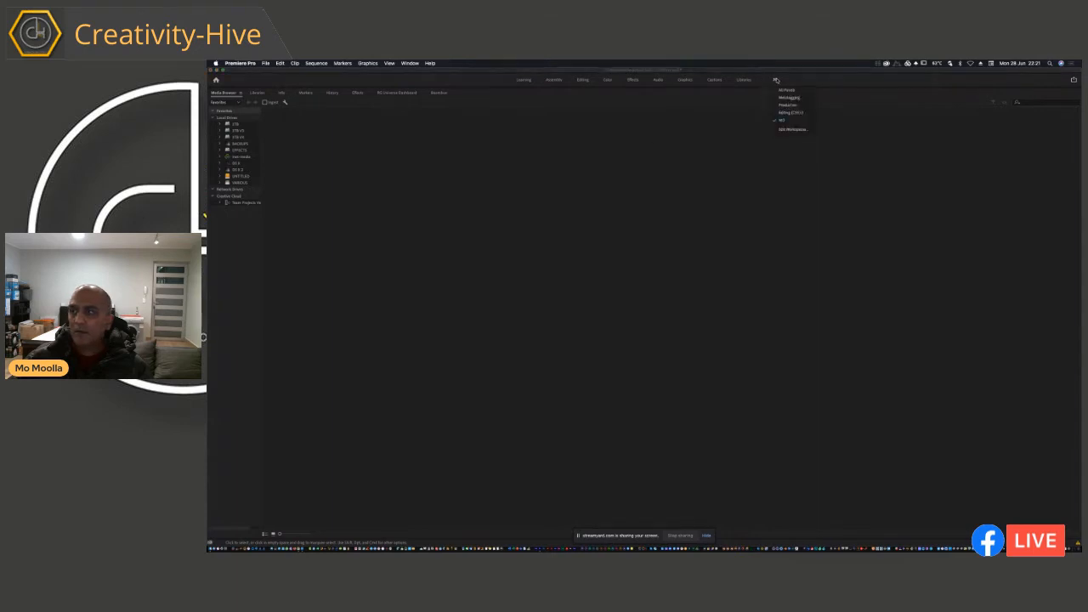
click(786, 124)
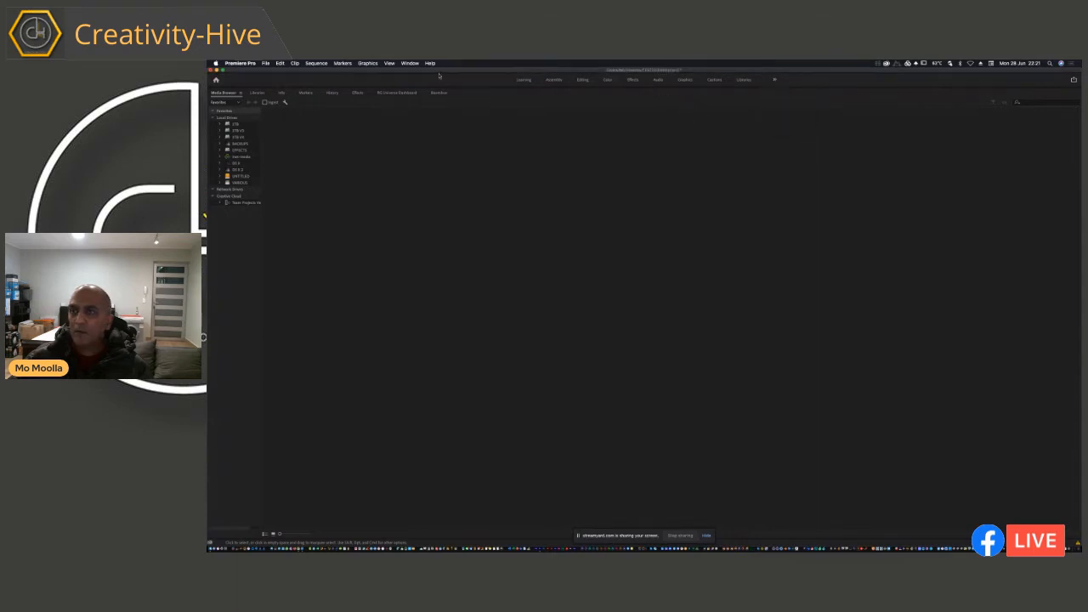
click(405, 63)
mouse_move(430, 71)
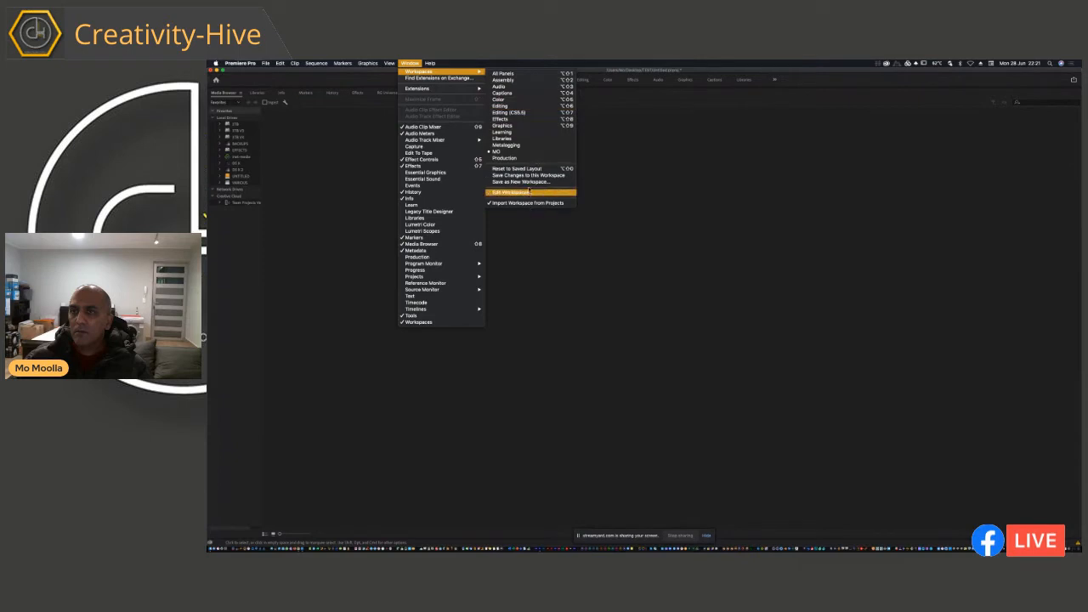
click(528, 169)
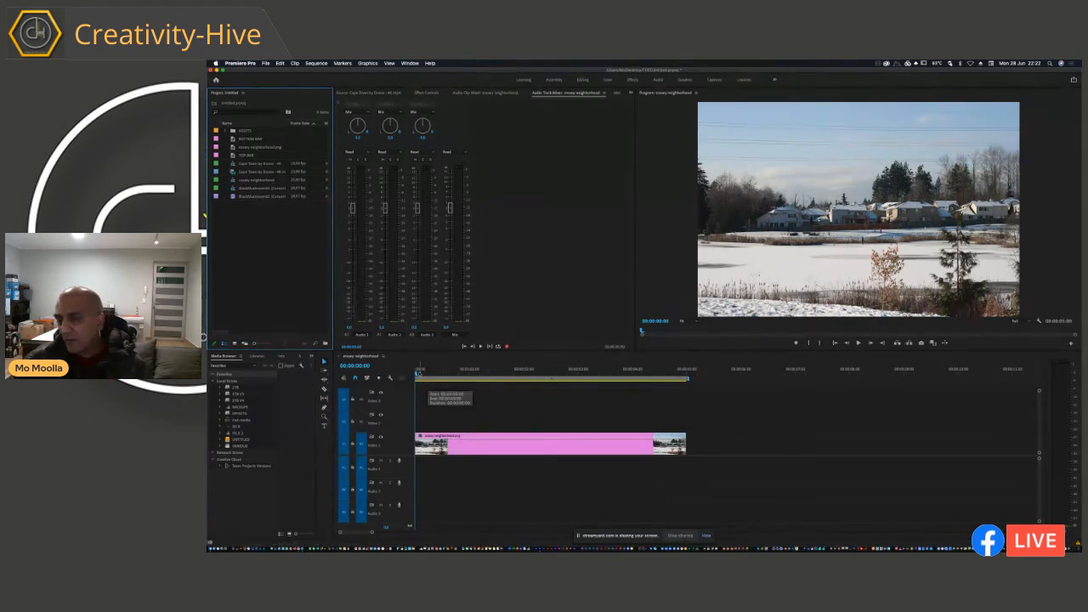
Step: Play the snowy neighborhood sequence briefly and return the playhead to its start
mouse_move(417, 374)
mouse_down()
mouse_move(551, 389)
mouse_move(420, 390)
mouse_up()
key(space)
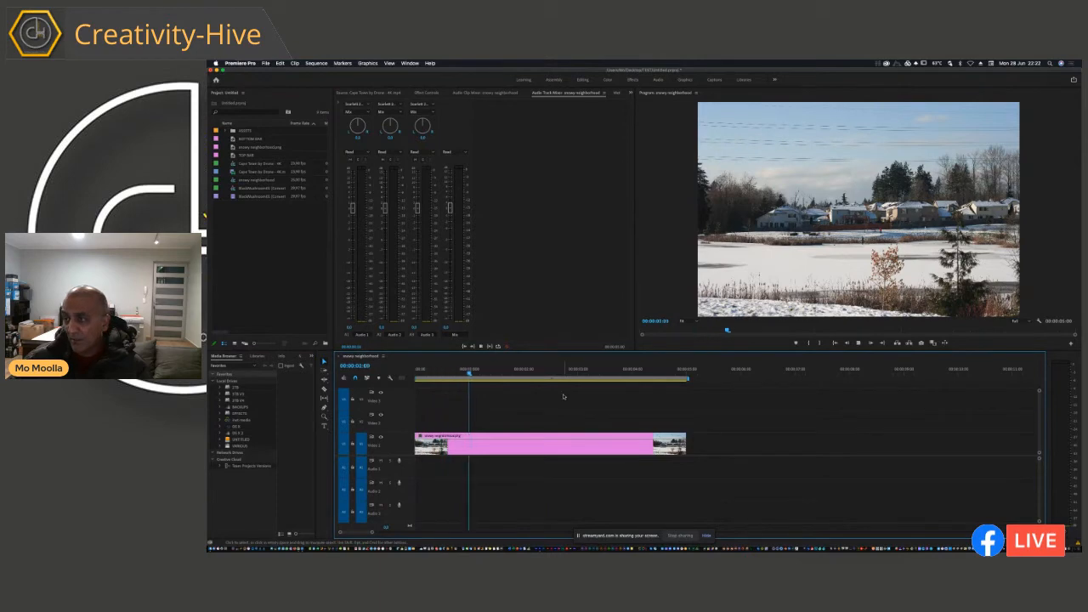
drag(498, 374, 406, 373)
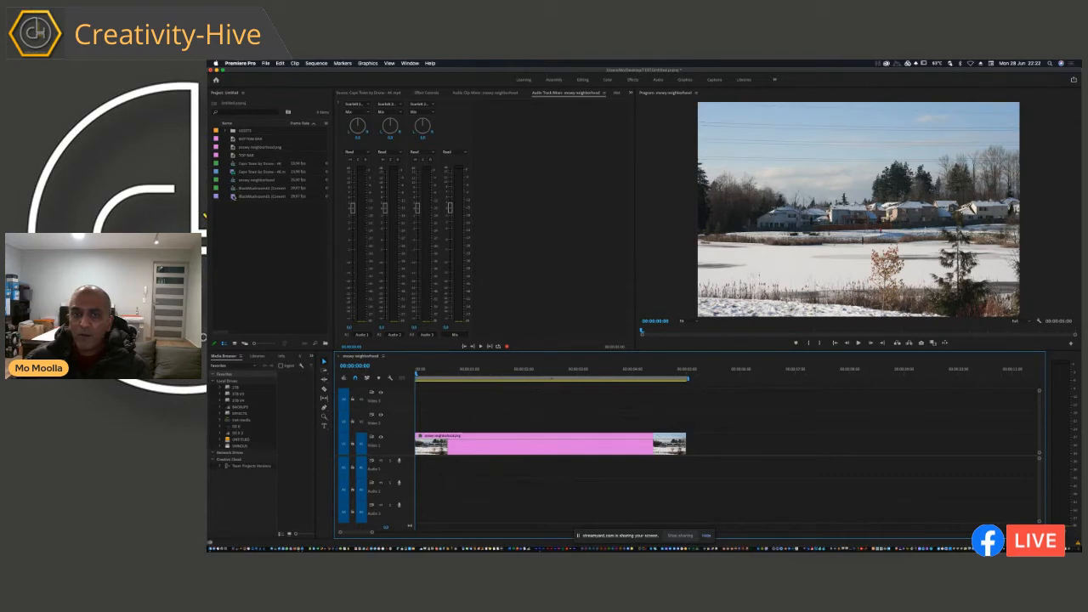
Step: Preview the mushroom cloud clip in the source view, and place only its video on Video 2 at the start of the sequence
click(233, 196)
double_click(233, 196)
drag(347, 330, 613, 333)
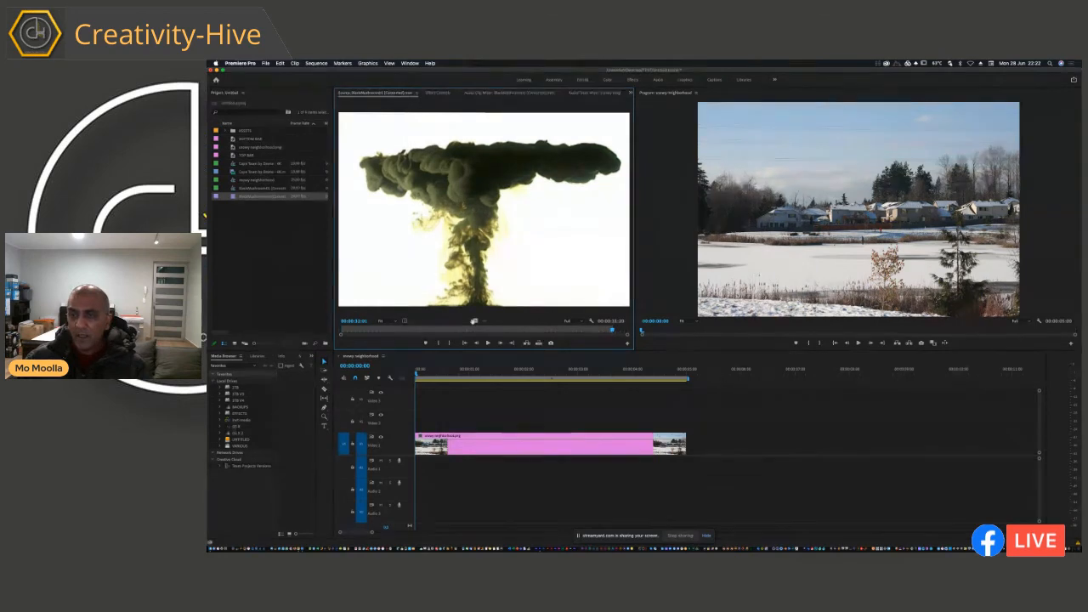
drag(476, 322, 416, 423)
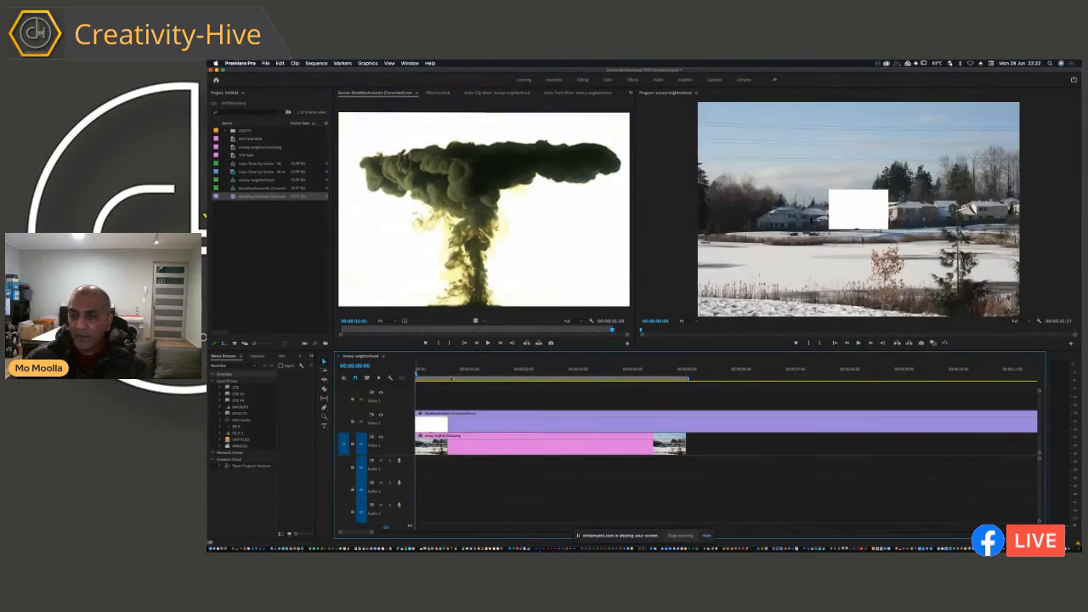
Step: Scale the mushroom cloud clip up to about 148%, and play the sequence to about 00:00:03:23 to preview it over the snowy photo
drag(443, 375, 445, 375)
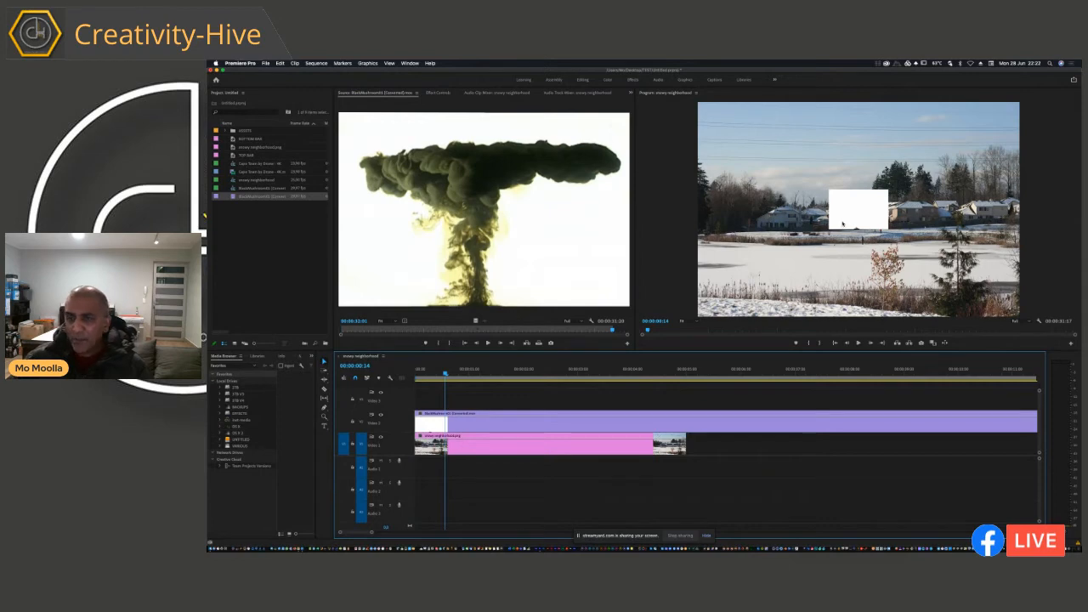
click(518, 423)
click(438, 92)
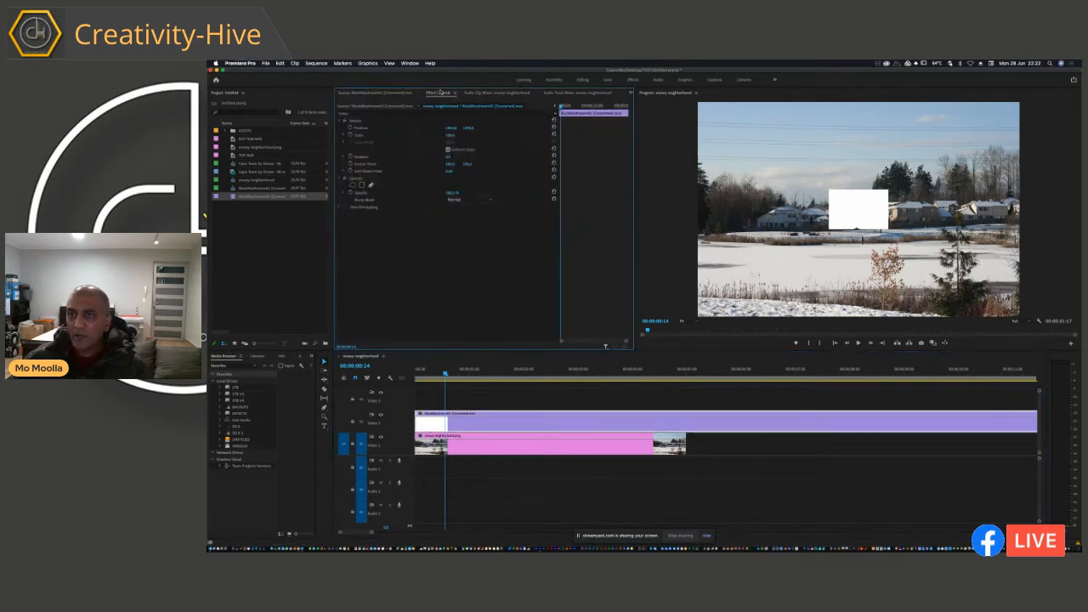
drag(451, 136, 482, 136)
key(space)
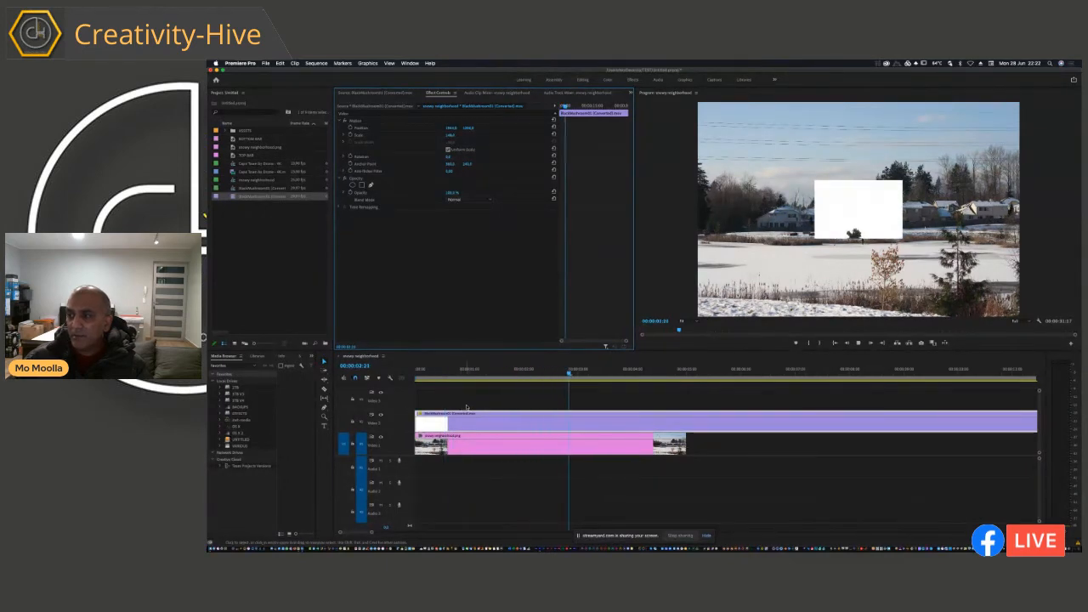
key(space)
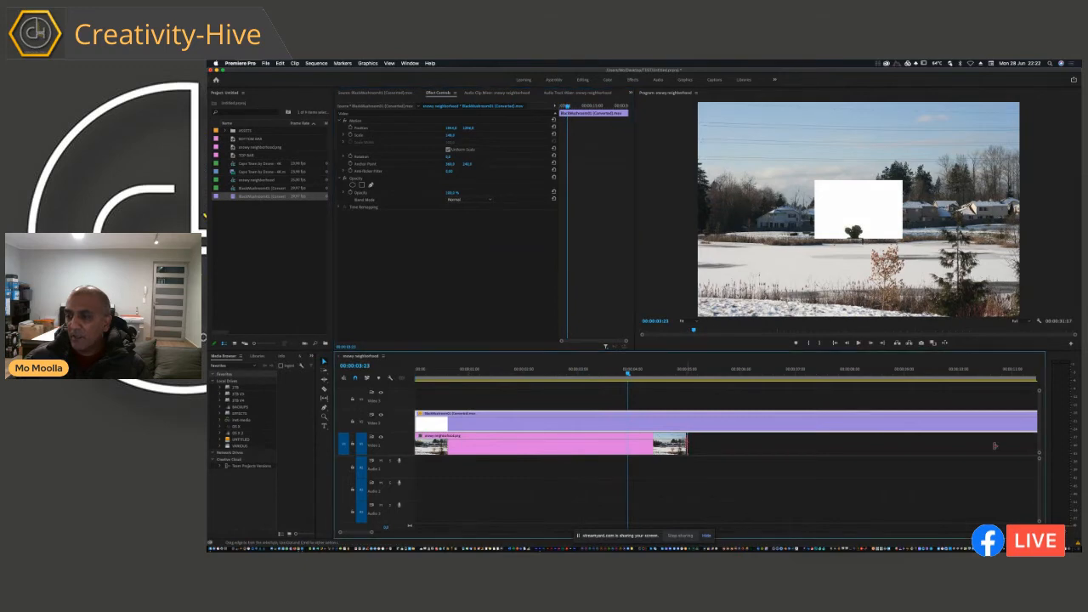
Step: Extend the snowy neighborhood photo on Video 1 to about 11 seconds under the cloud clip, and return the playhead to the start
drag(686, 443, 687, 444)
drag(1036, 444, 1036, 444)
drag(605, 374, 355, 377)
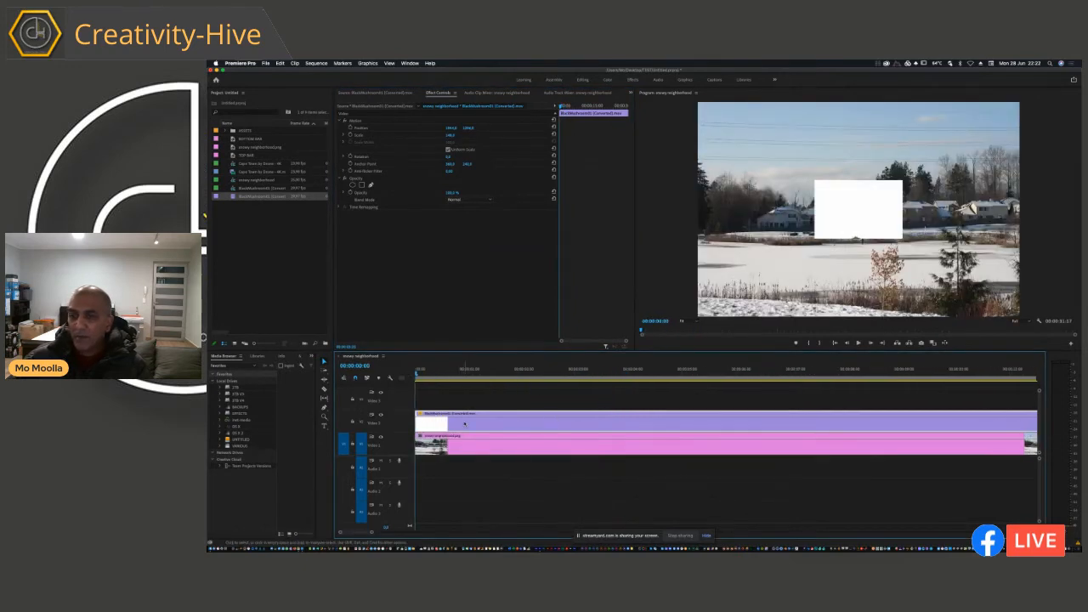
Step: Play the sequence to about 00:00:05:07 and set the mushroom cloud clip's blend mode to Darken
click(462, 460)
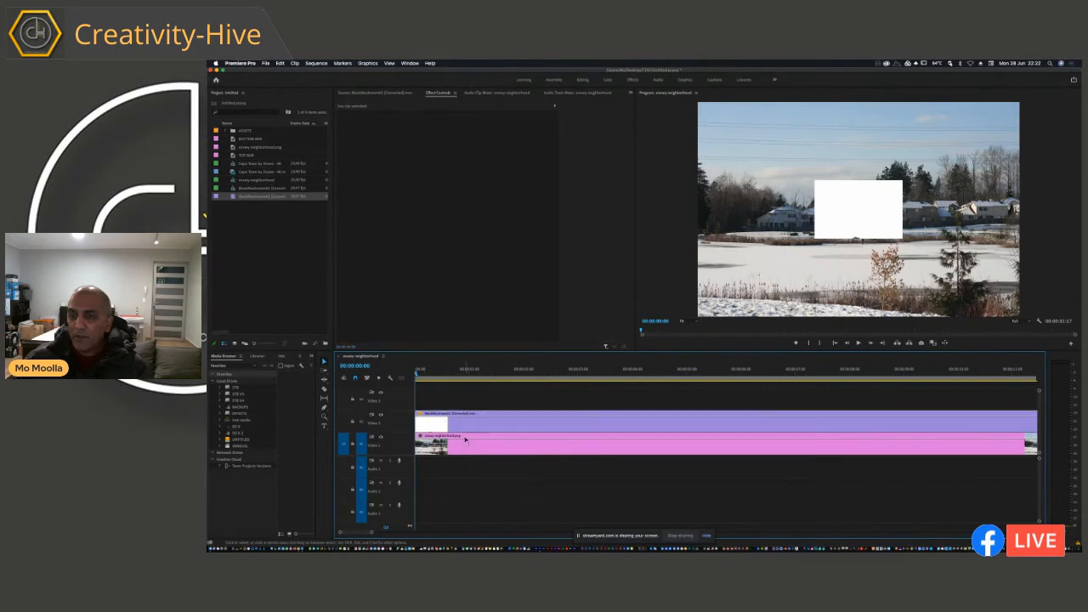
click(468, 425)
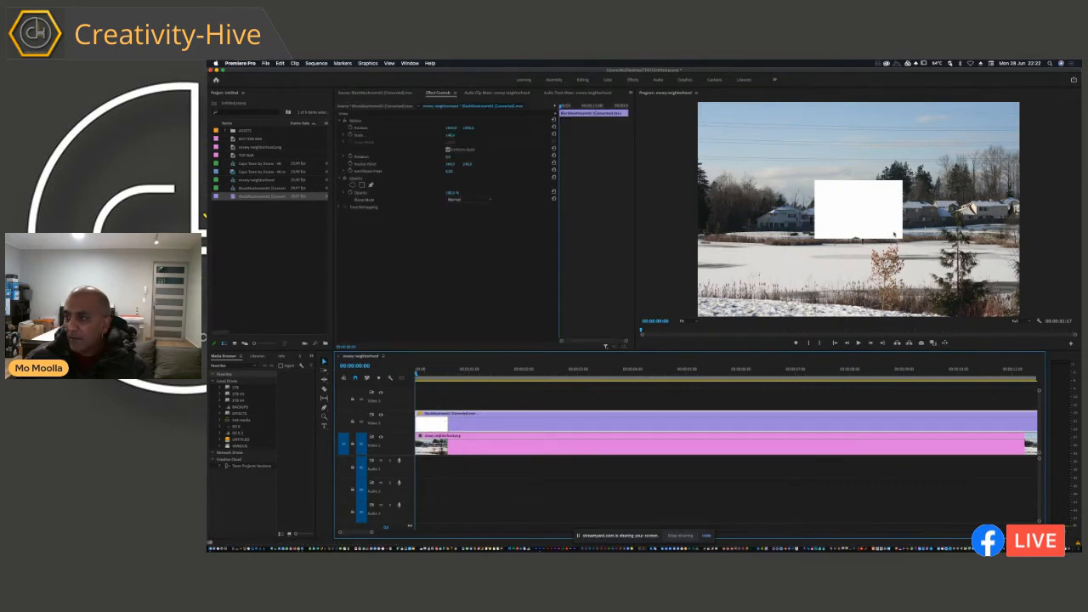
key(space)
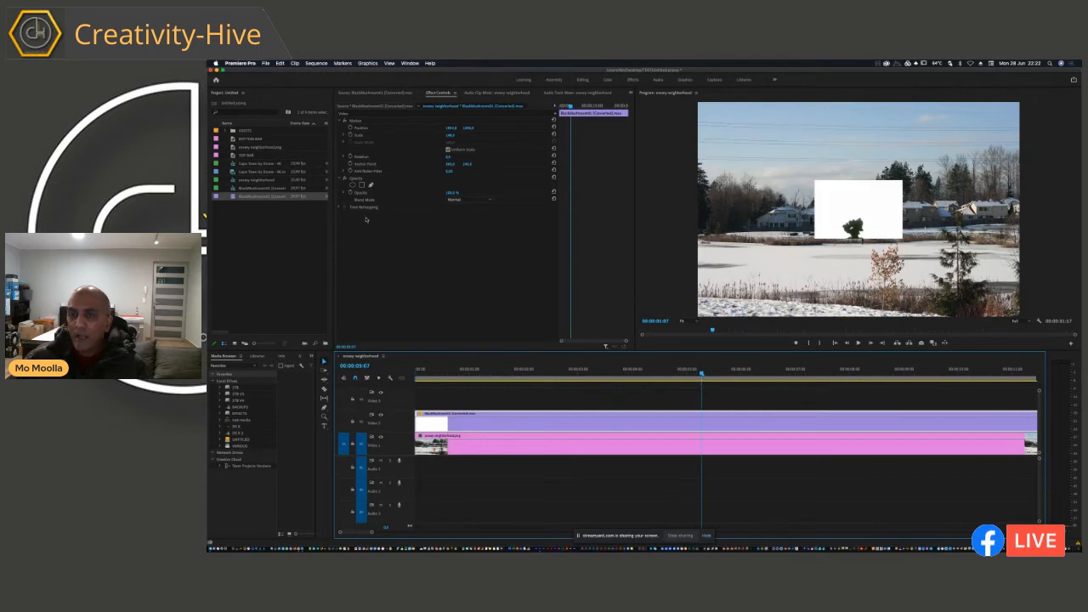
click(461, 201)
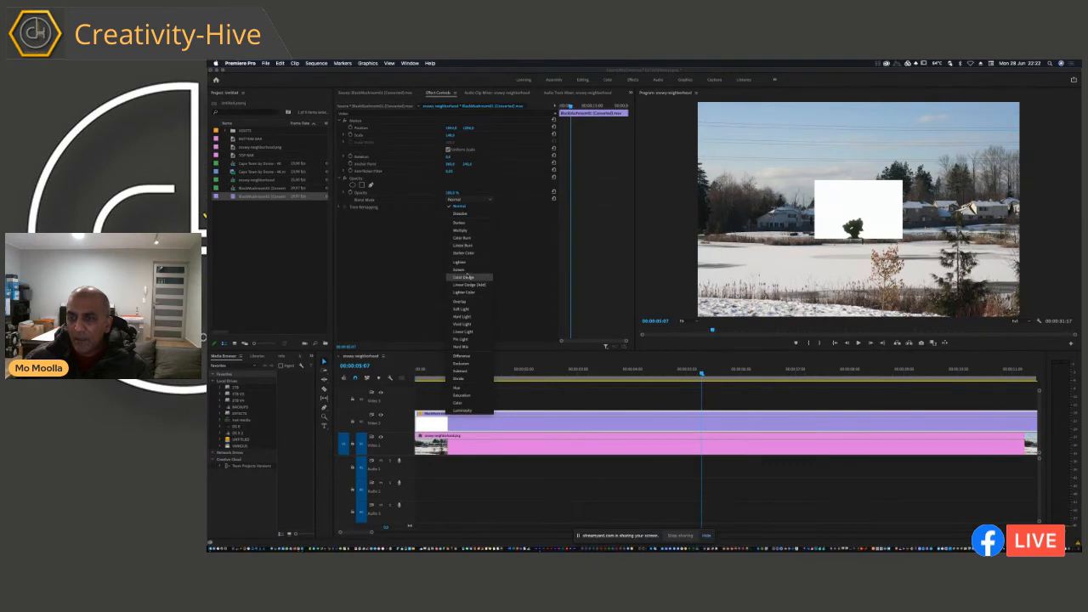
click(477, 224)
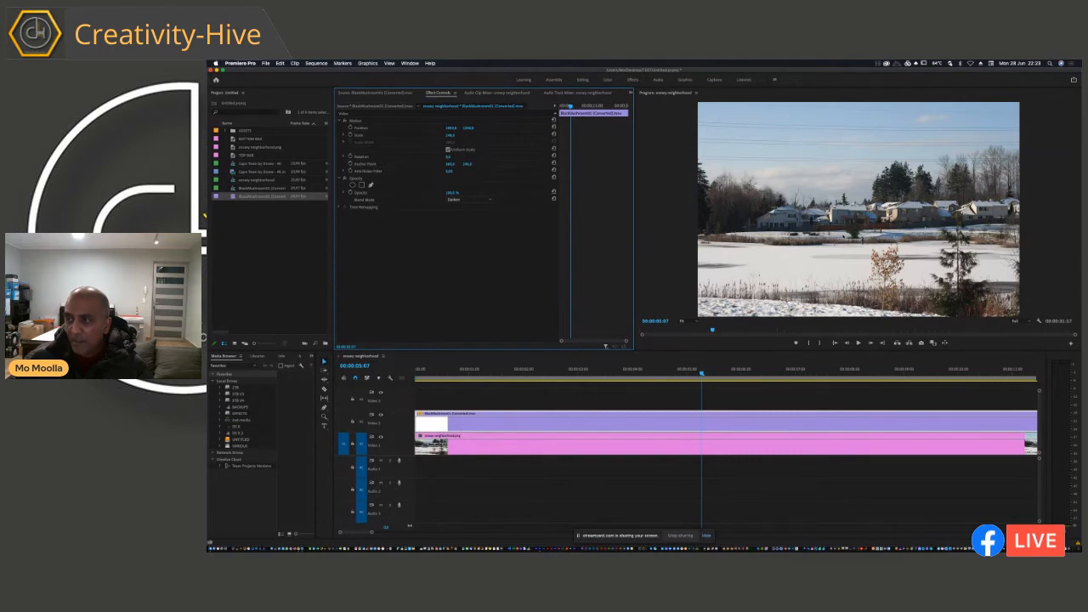
Step: Examine the blended cloud among the houses at 100% magnification, playing the sequence to about 00:00:06:20
click(682, 321)
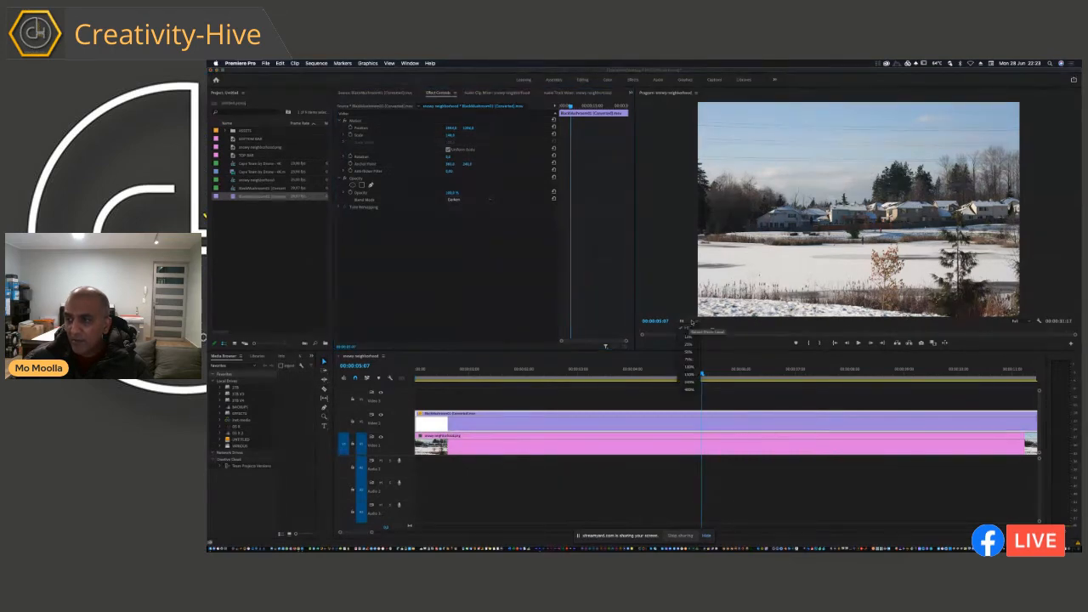
click(690, 367)
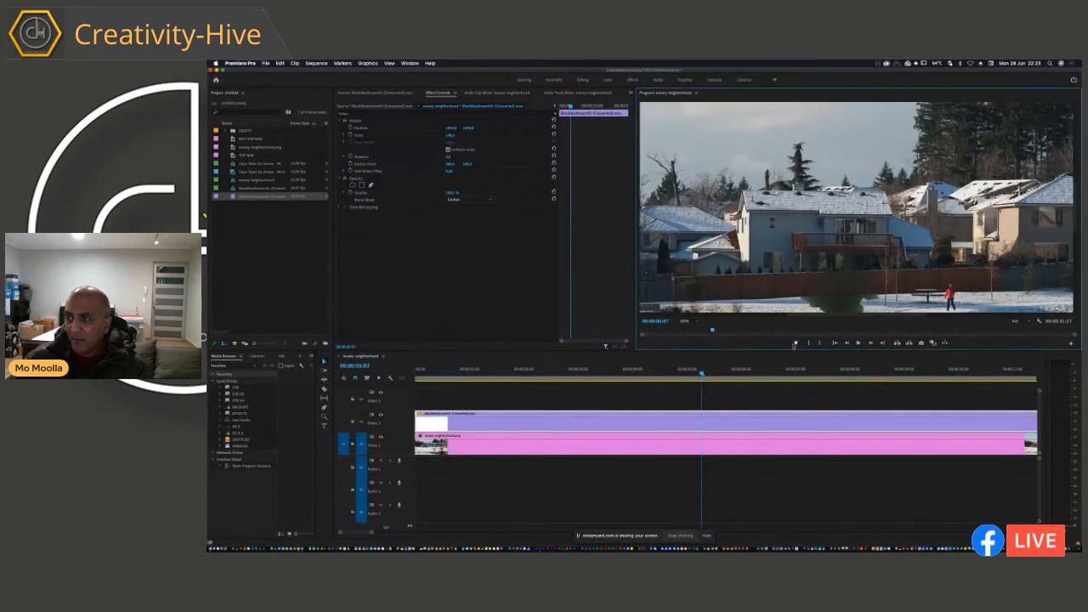
key(space)
key(space)
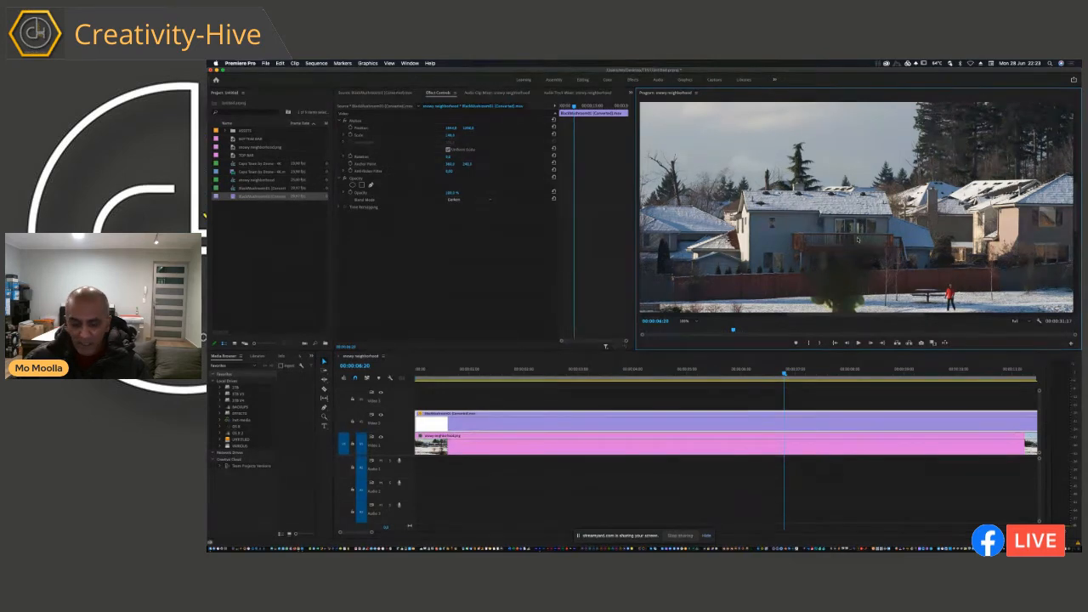
key(h)
drag(917, 253, 898, 179)
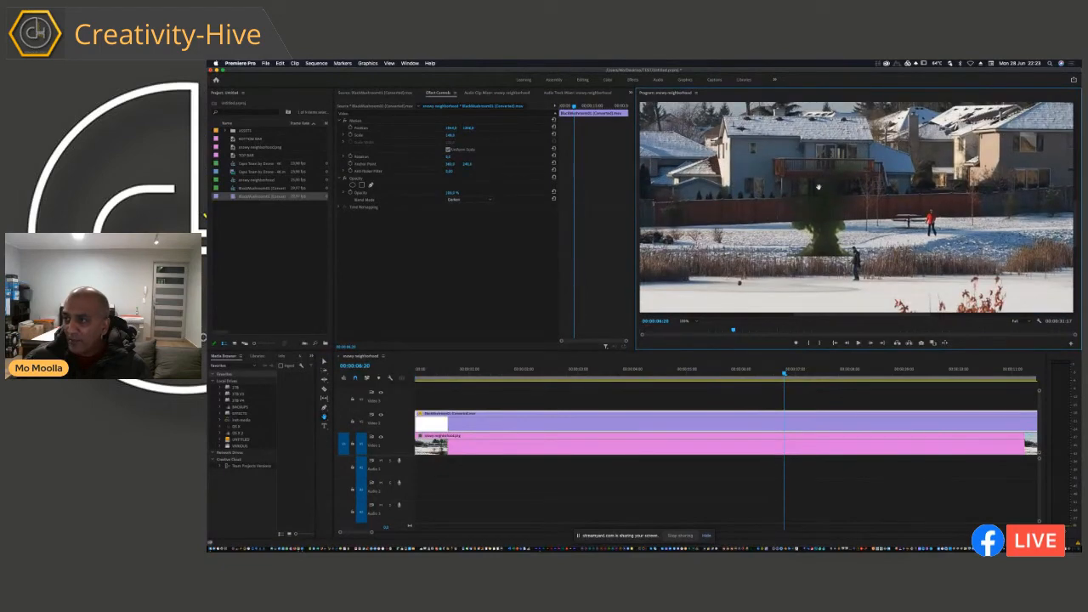
Step: Try the Lighten blend mode on the mushroom cloud clip and set it back to Darken
click(464, 200)
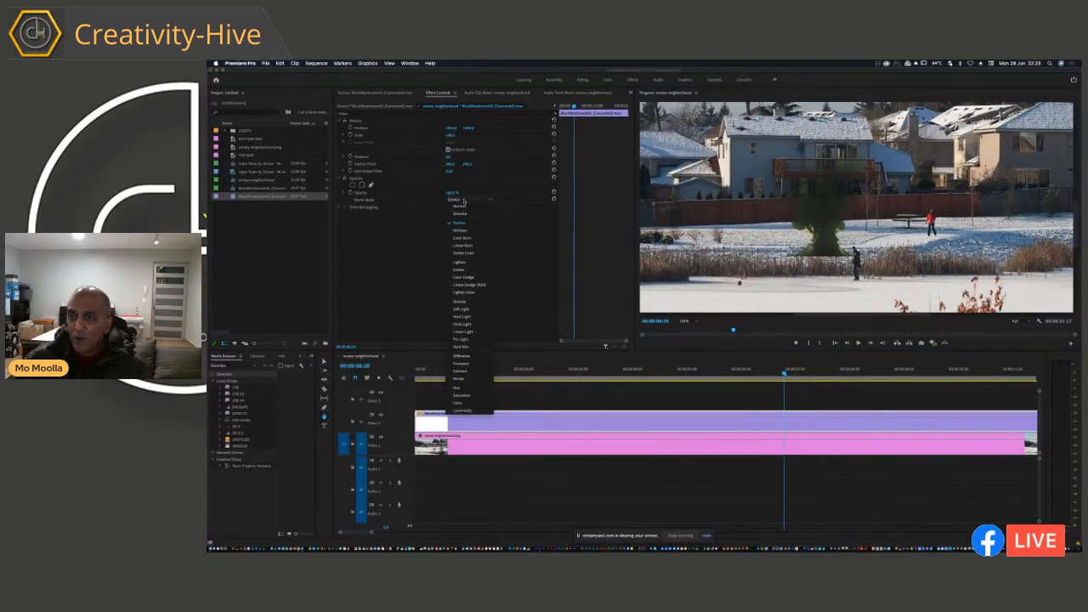
click(460, 261)
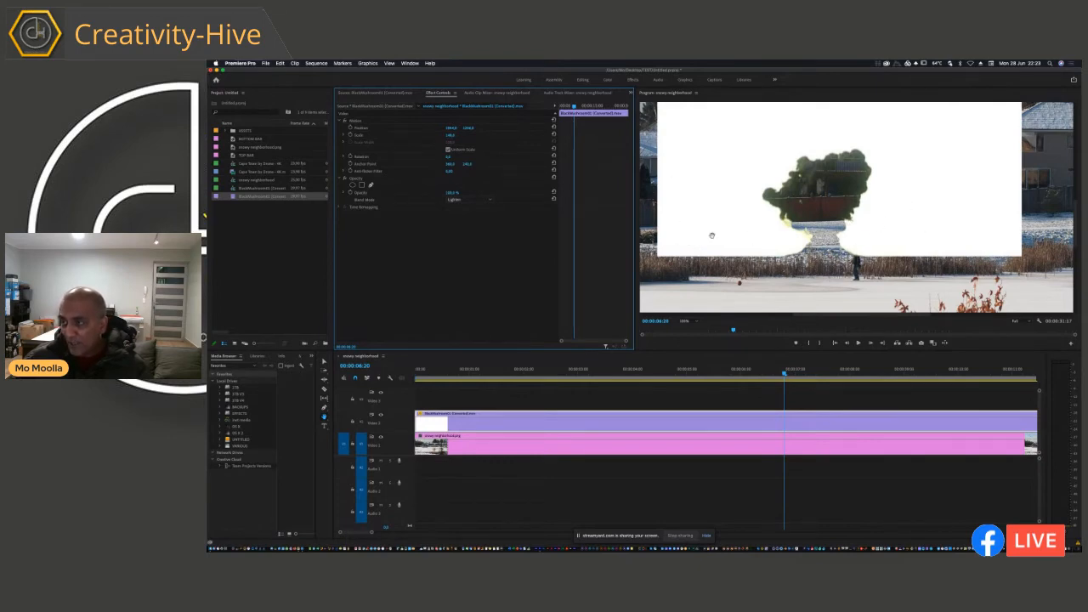
click(473, 199)
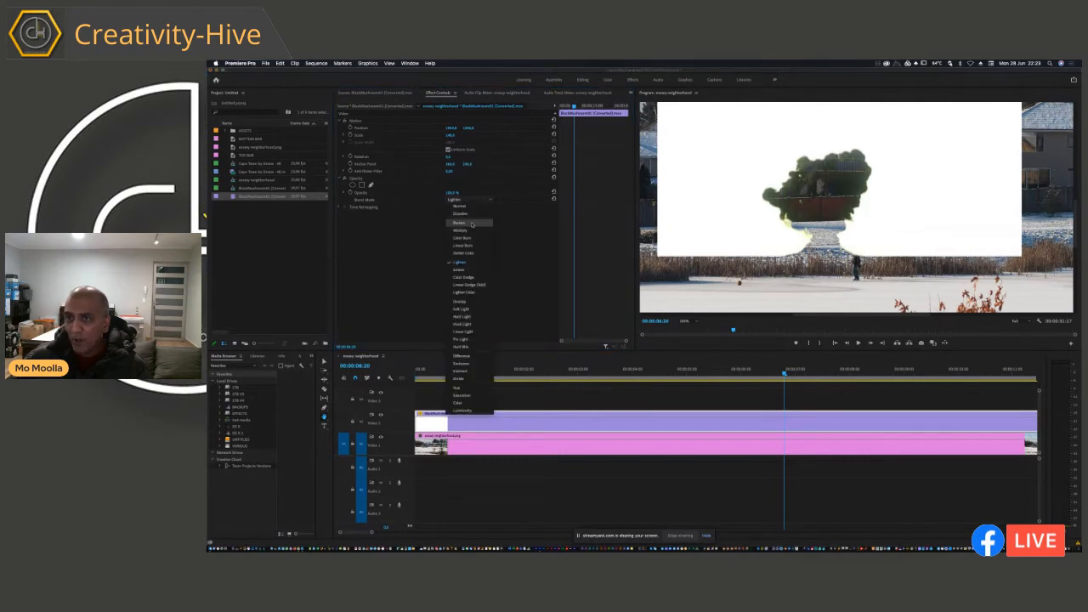
click(464, 223)
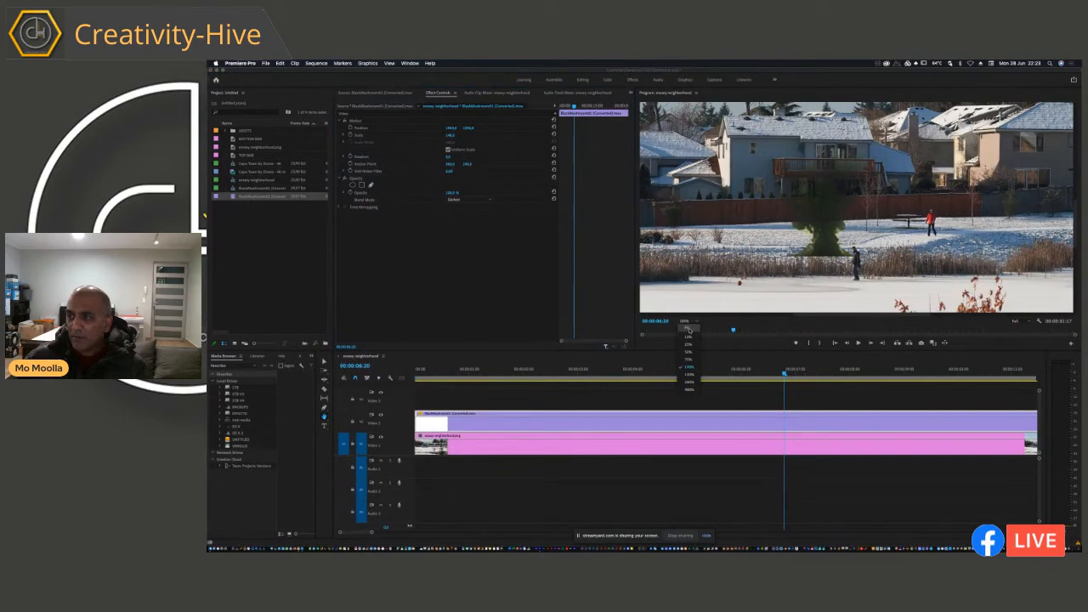
Step: Enlarge and reposition the mushroom cloud to rise behind the houses, and play the sequence from the start to about 00:00:08:12
click(693, 328)
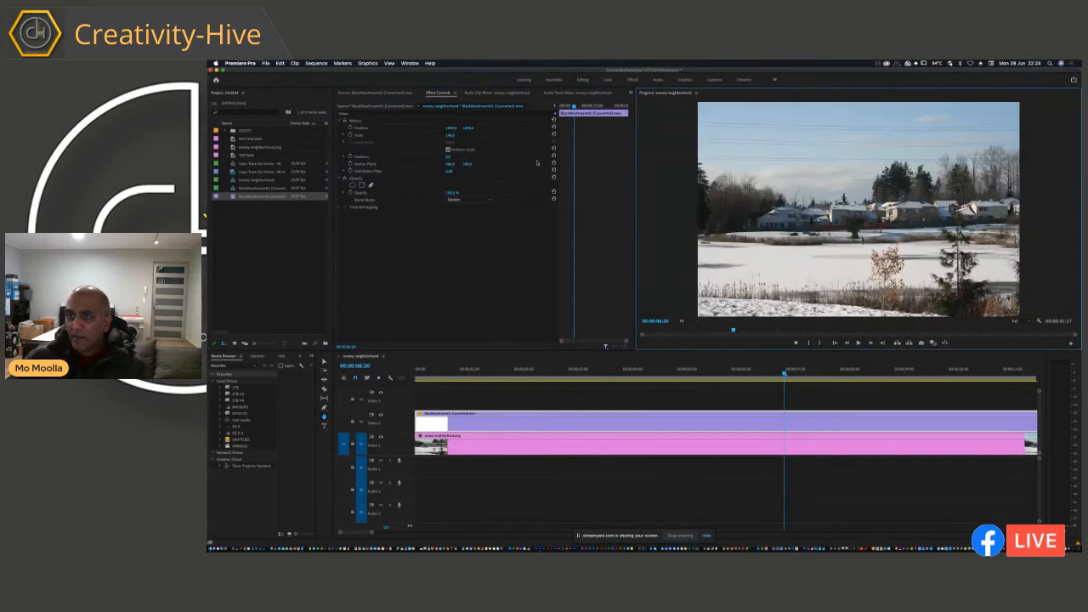
key(v)
click(452, 130)
drag(452, 130, 469, 128)
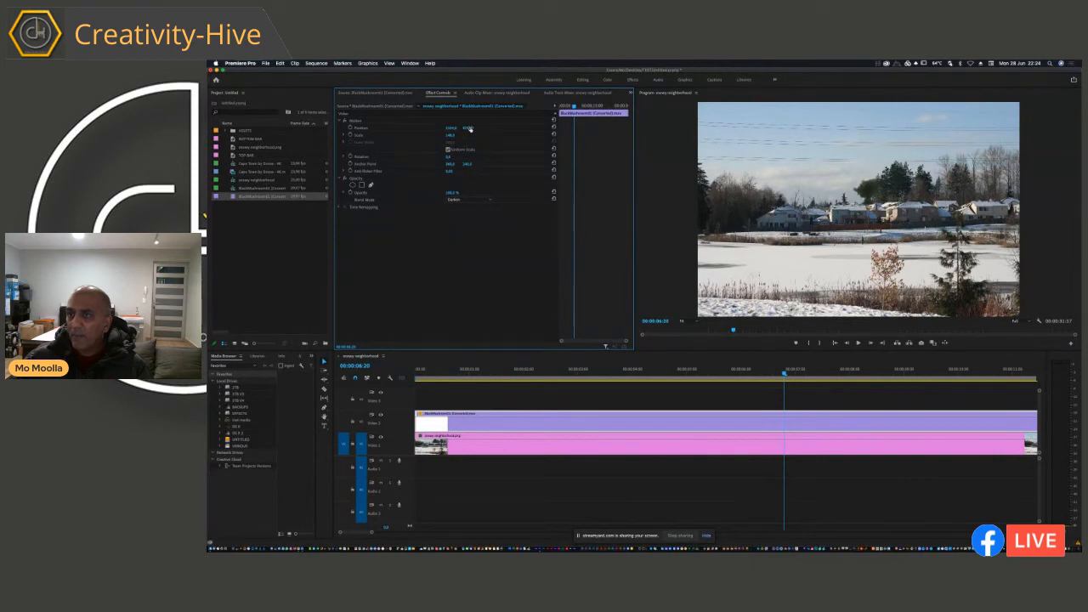
mouse_move(451, 137)
mouse_down()
mouse_move(468, 130)
mouse_move(450, 129)
mouse_up()
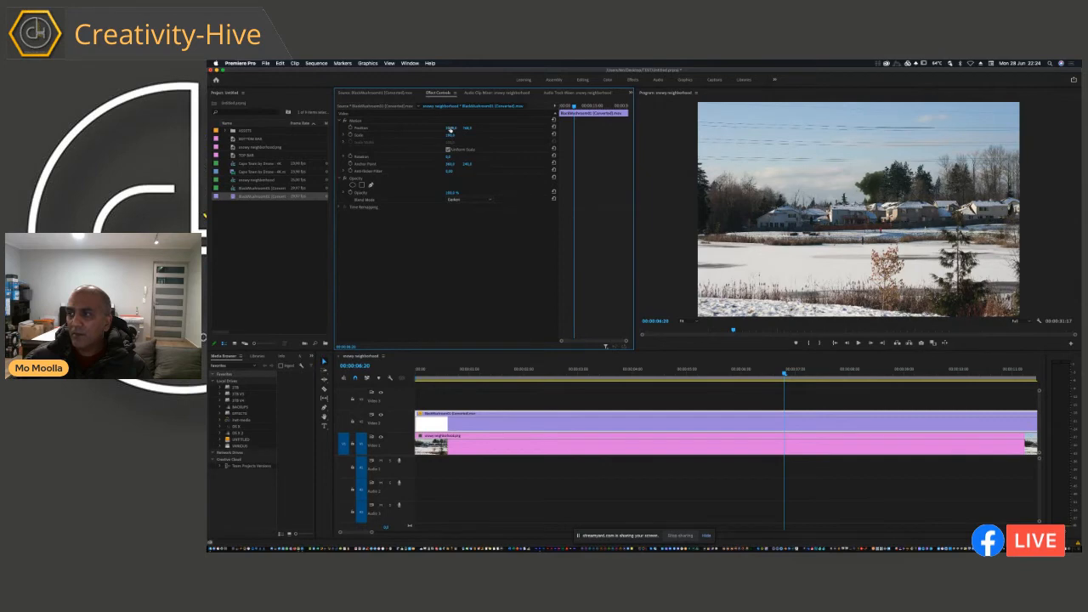
click(419, 371)
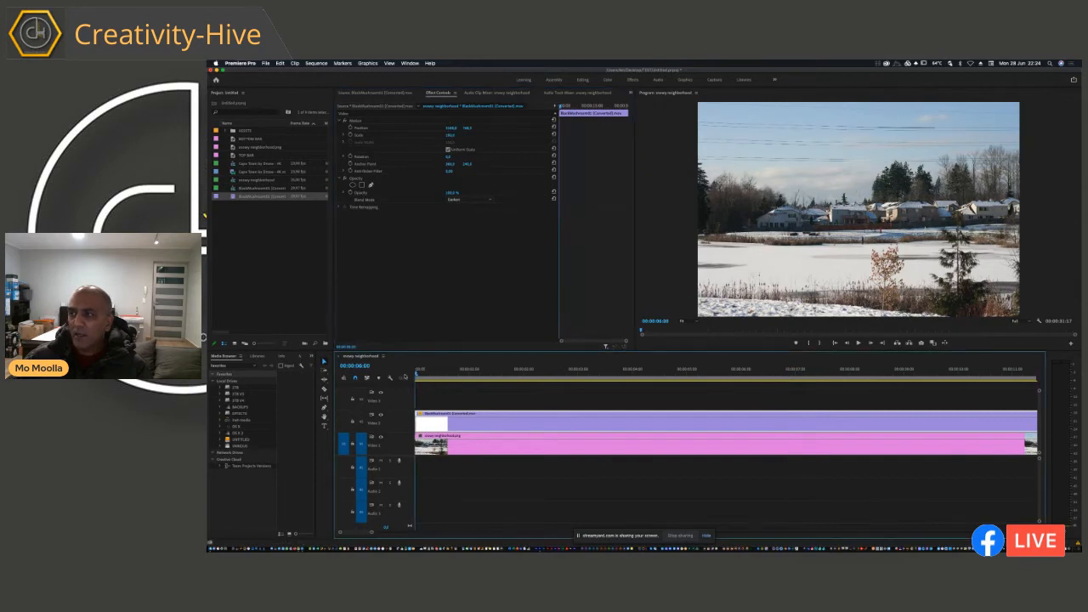
key(space)
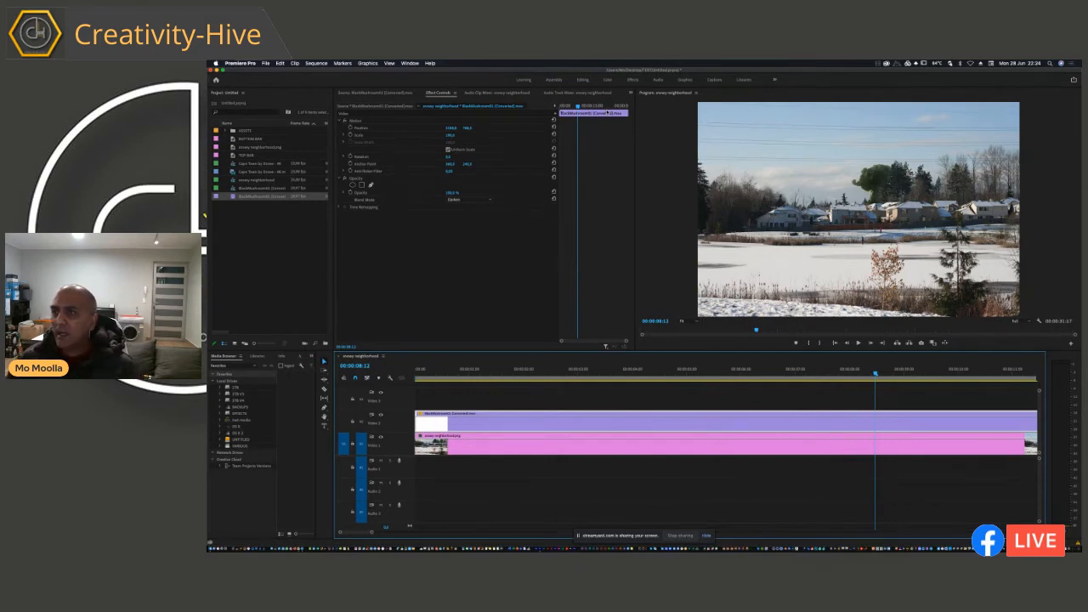
Step: Display the Lumetri Color controls at a wider size and expand the RGB Curves for the mushroom cloud clip
click(775, 80)
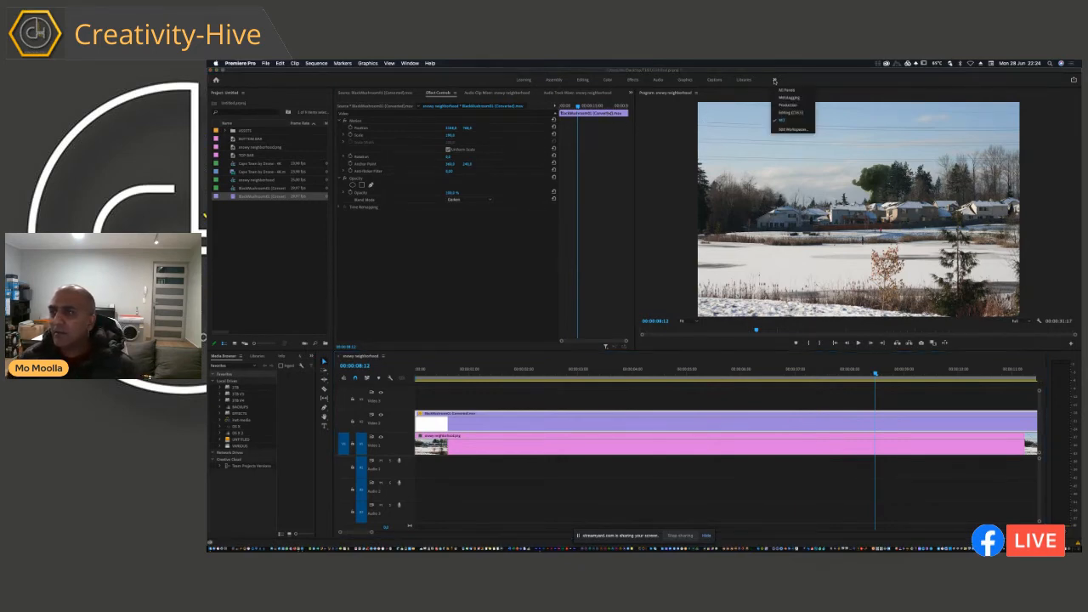
click(638, 142)
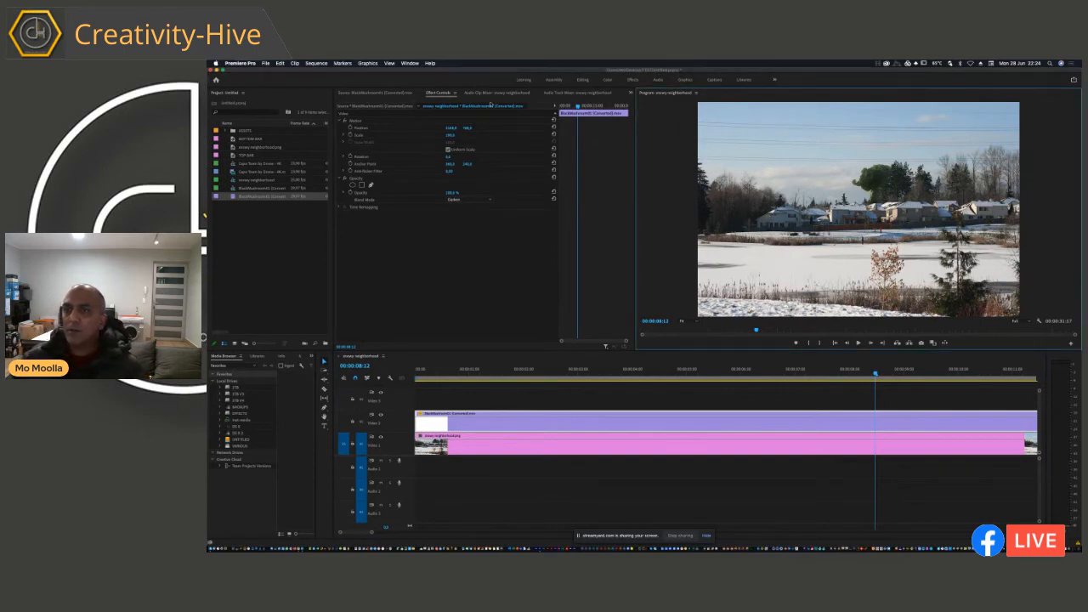
click(430, 63)
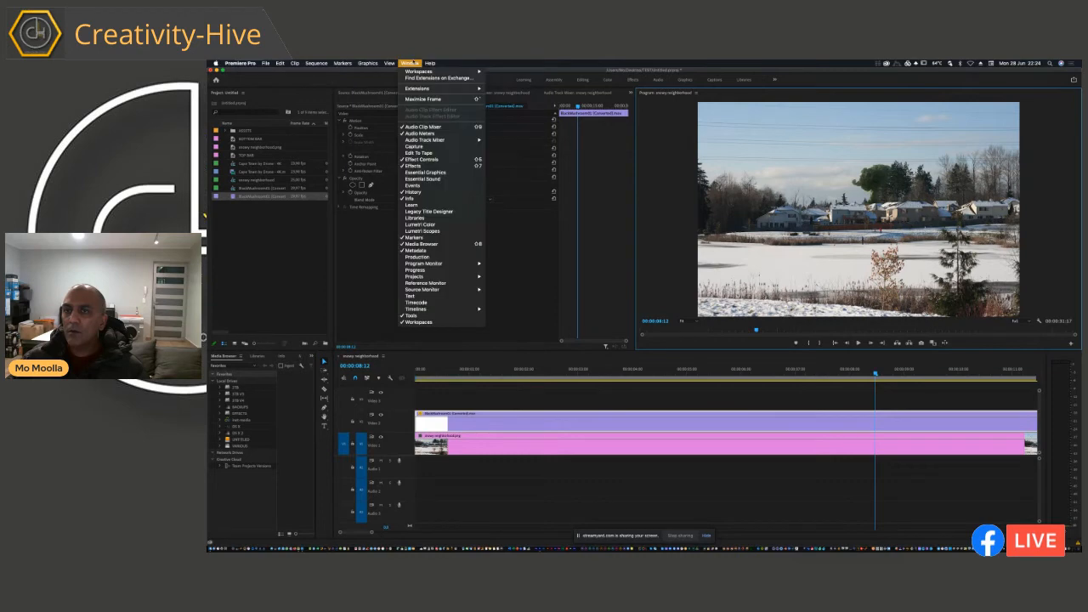
mouse_move(427, 139)
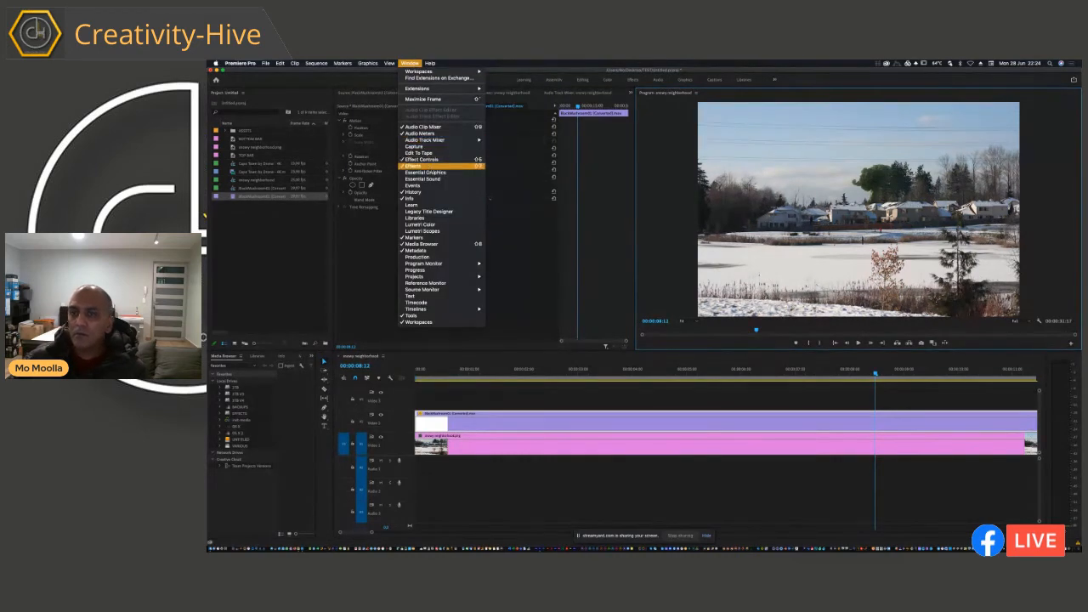
click(439, 225)
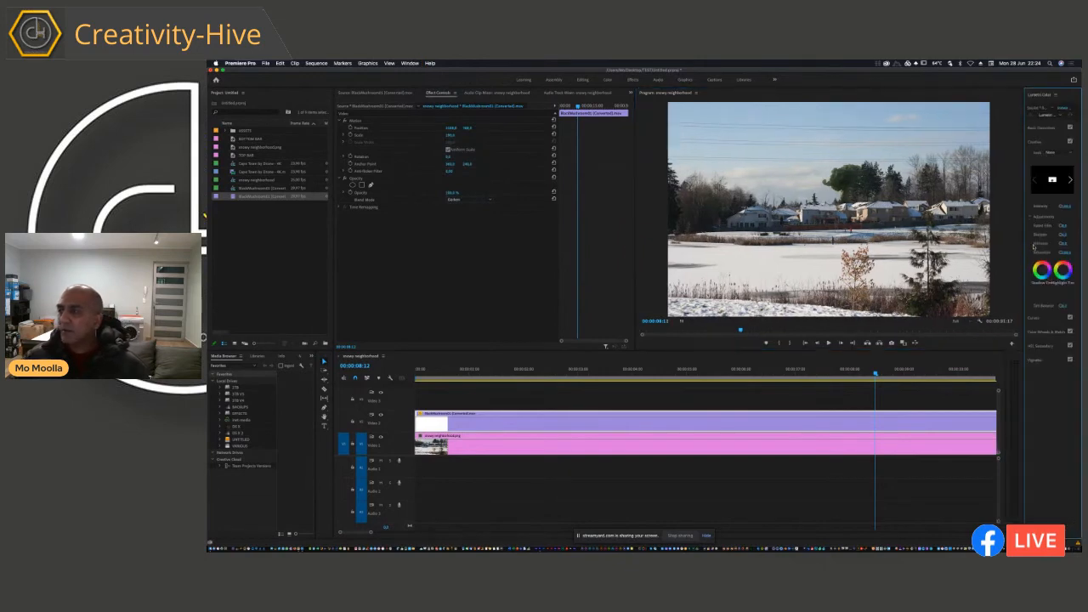
drag(1025, 245, 890, 245)
click(497, 420)
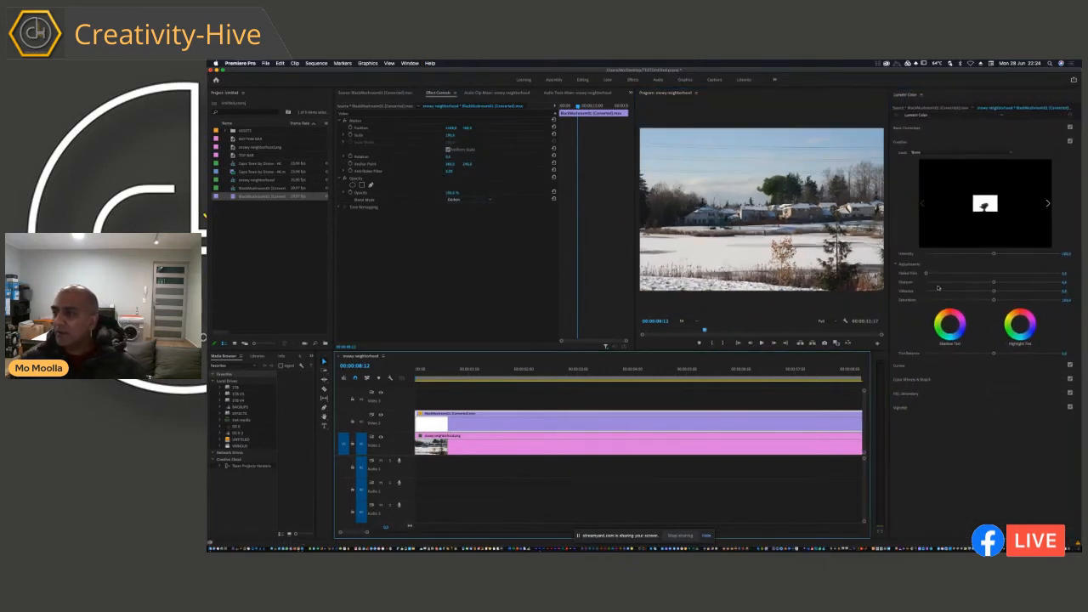
click(916, 365)
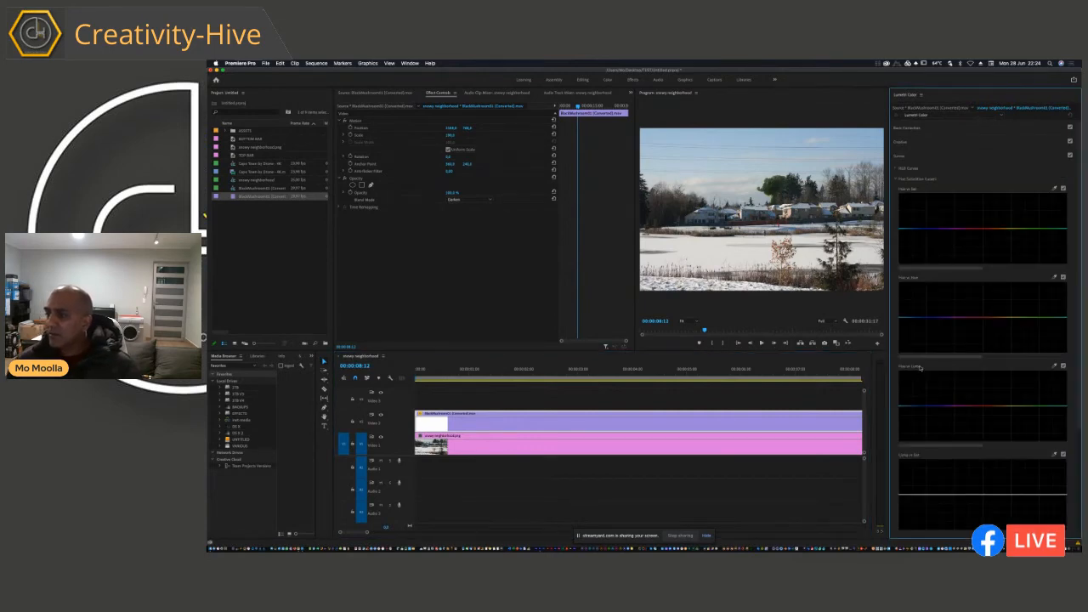
click(902, 169)
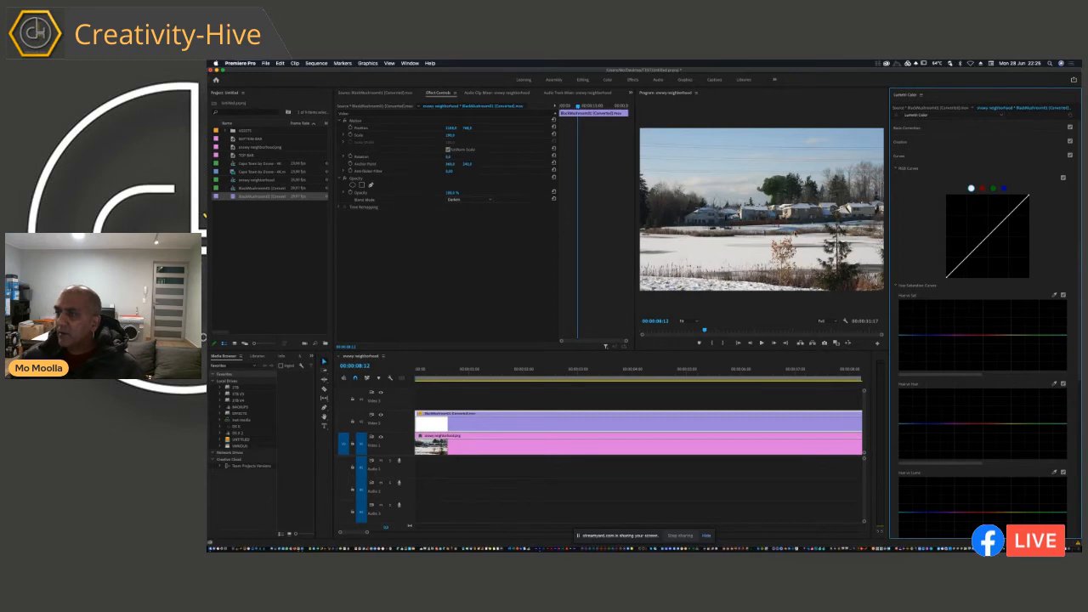
Step: Darken the mushroom cloud at about 00:00:09:15 by lowering the shadow end and upper part of the master RGB curve
key(space)
click(684, 321)
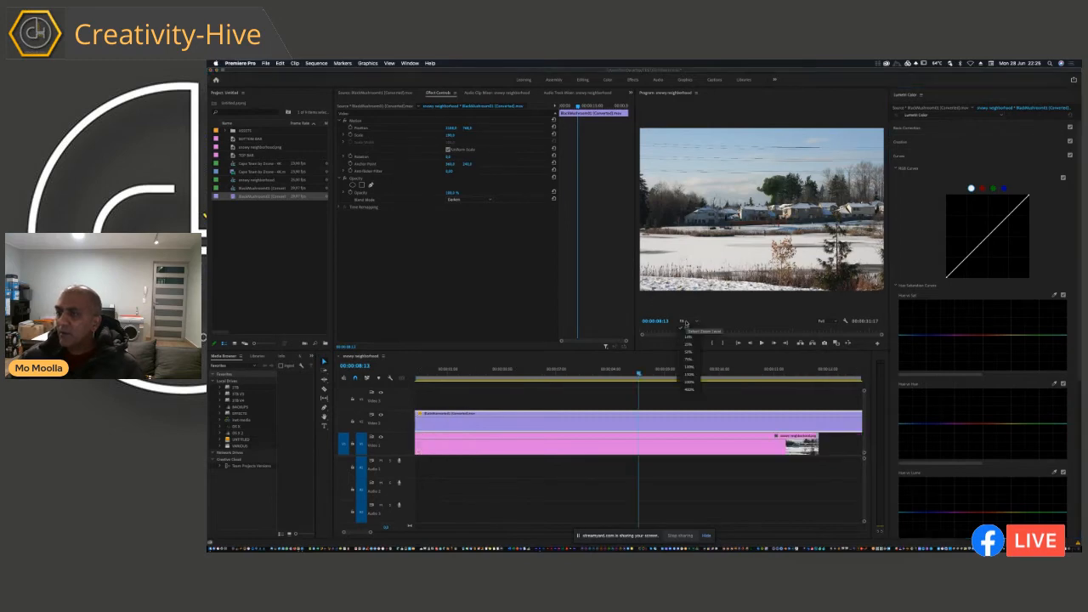
click(693, 373)
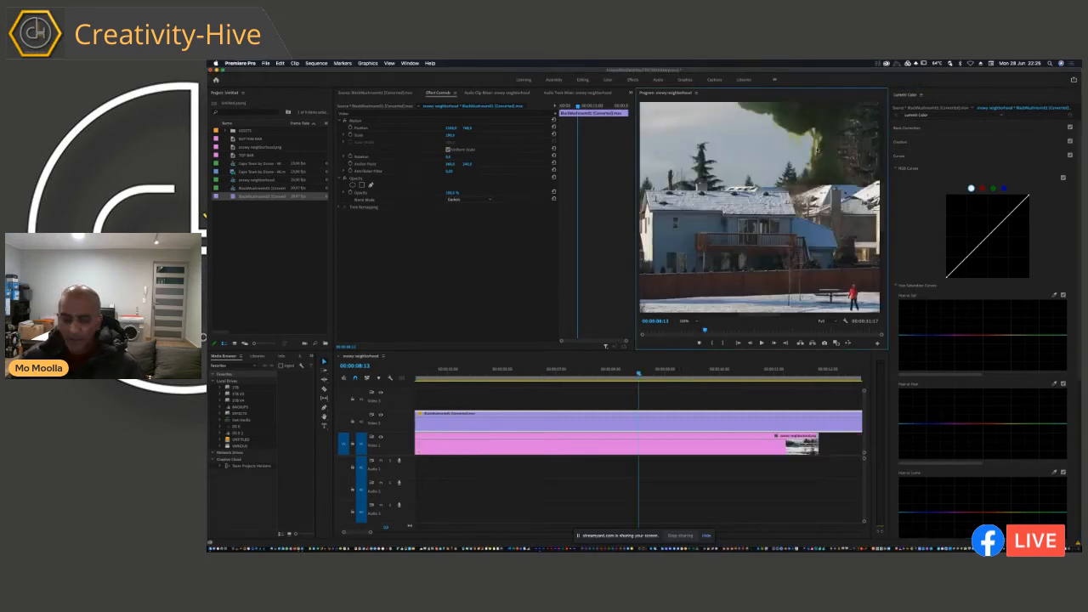
key(space)
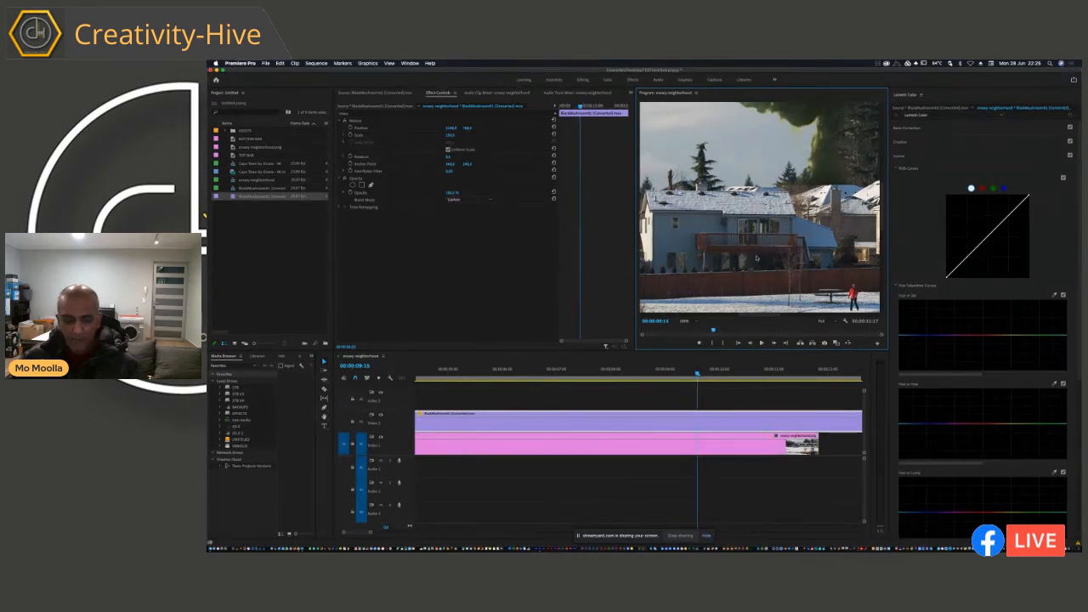
key(h)
drag(834, 131, 749, 223)
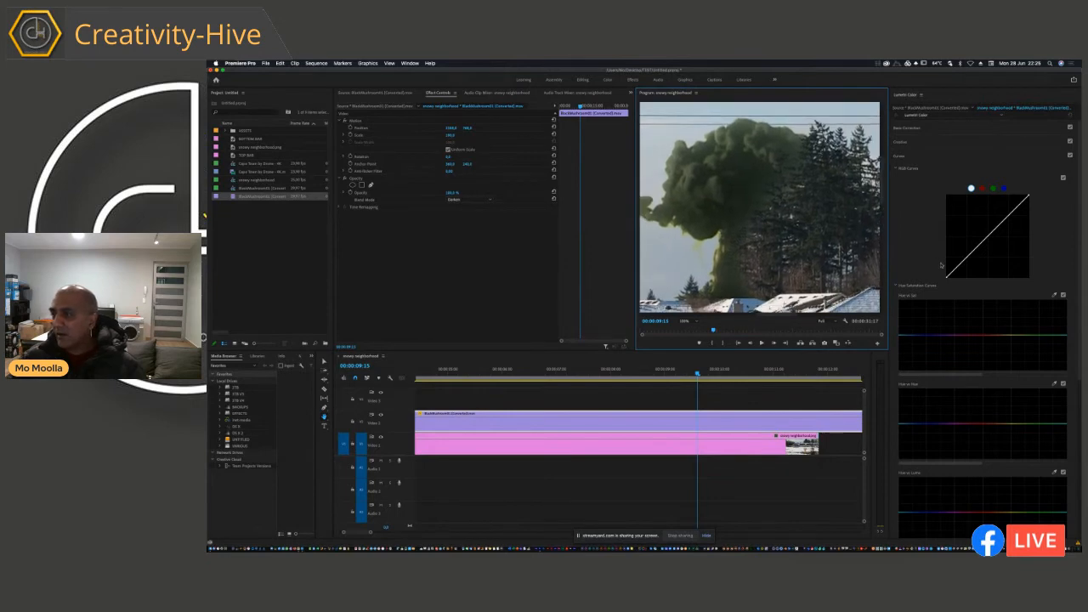
drag(959, 270, 959, 272)
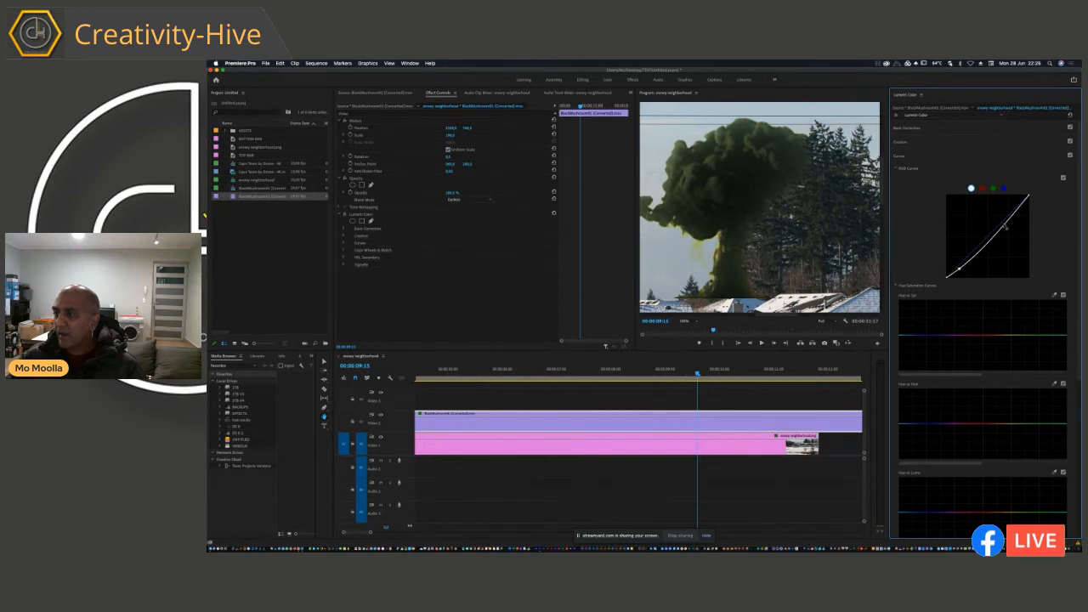
drag(1005, 224, 1008, 226)
Step: Reduce the cloud's yellow-green saturation with the Hue vs Sat curve and shift its green hues with the Hue vs Hue curve
drag(1038, 339, 1011, 343)
click(1033, 424)
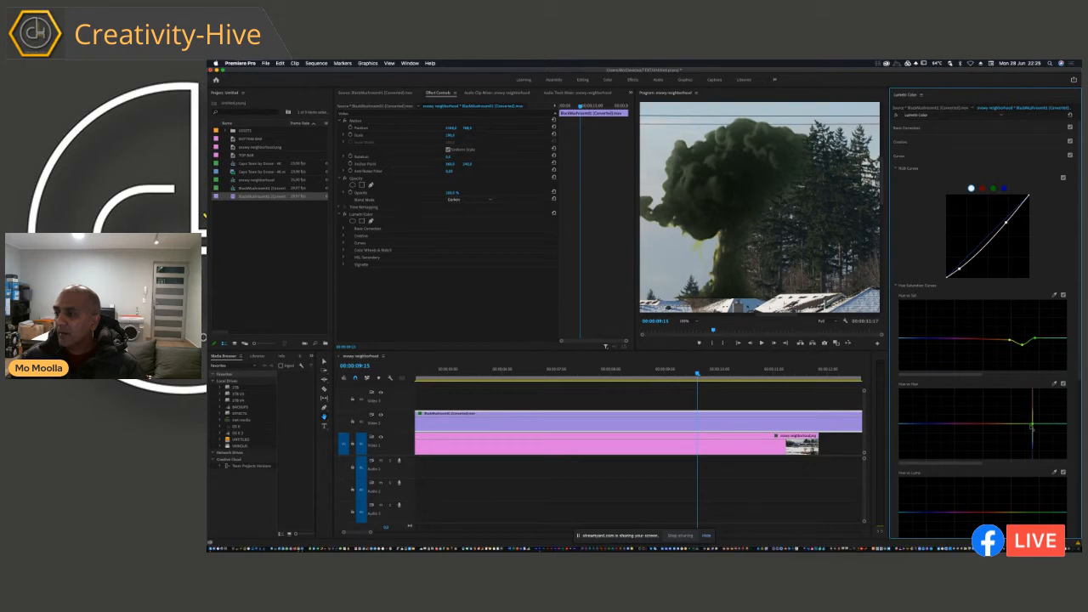
drag(1033, 426, 1043, 427)
click(1038, 425)
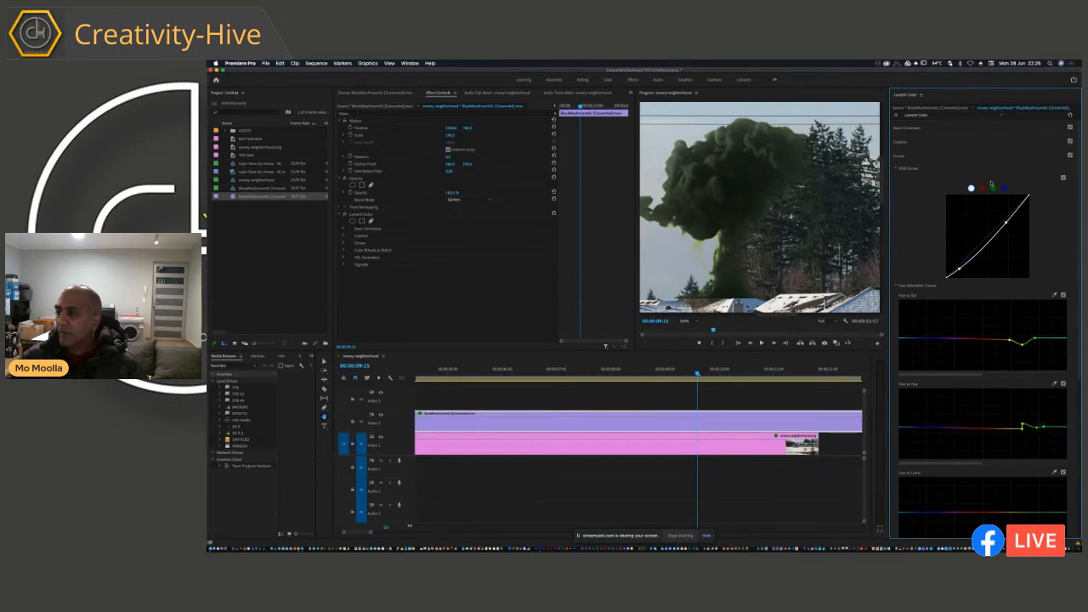
Step: Lower the midpoint of the green RGB curve to neutralize the mushroom cloud's green cast
click(993, 188)
drag(989, 243, 991, 249)
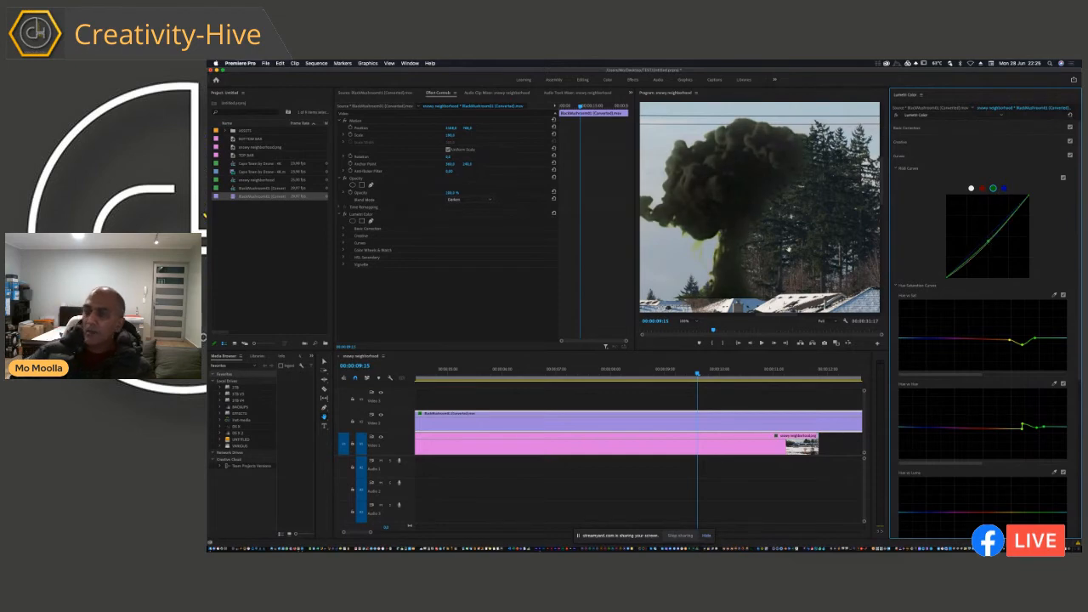
Step: Fit the whole frame in the program monitor and play the mushroom cloud composite from the sequence start in an enlarged view
click(686, 320)
click(691, 324)
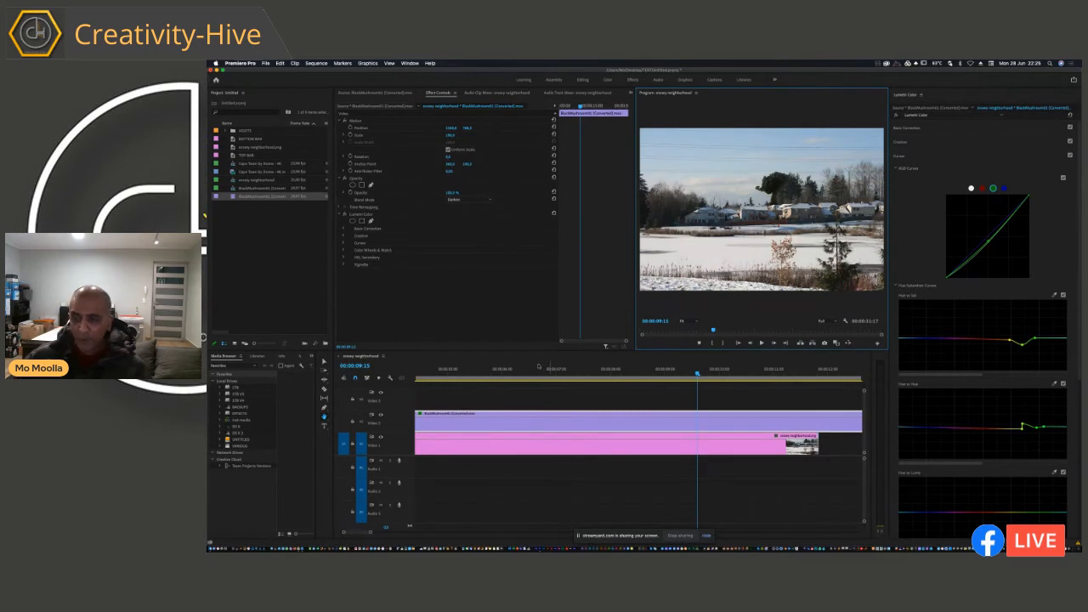
drag(445, 404, 440, 404)
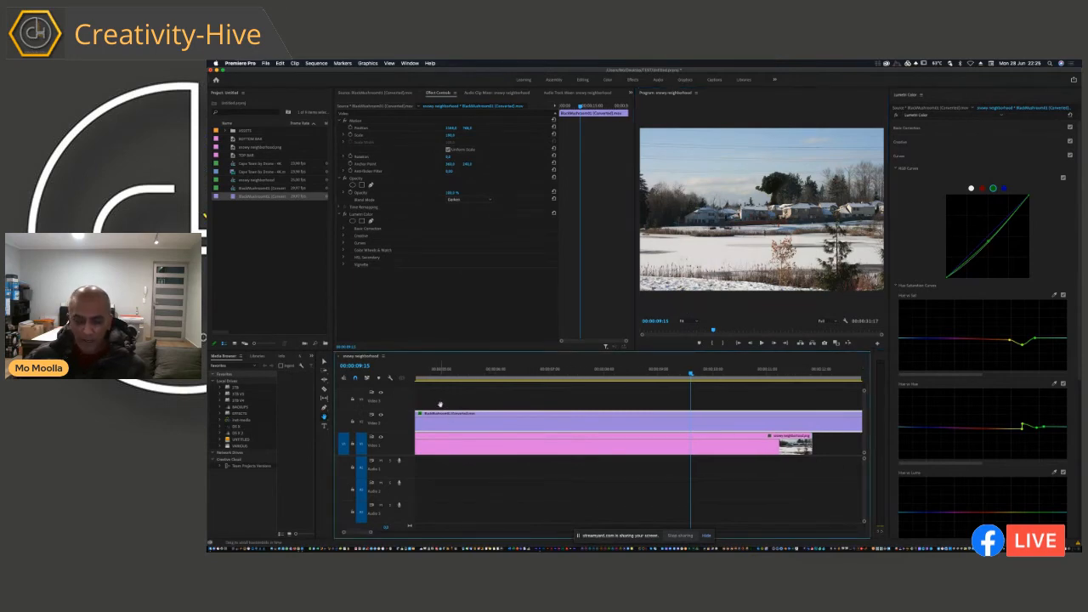
key(v)
key(Home)
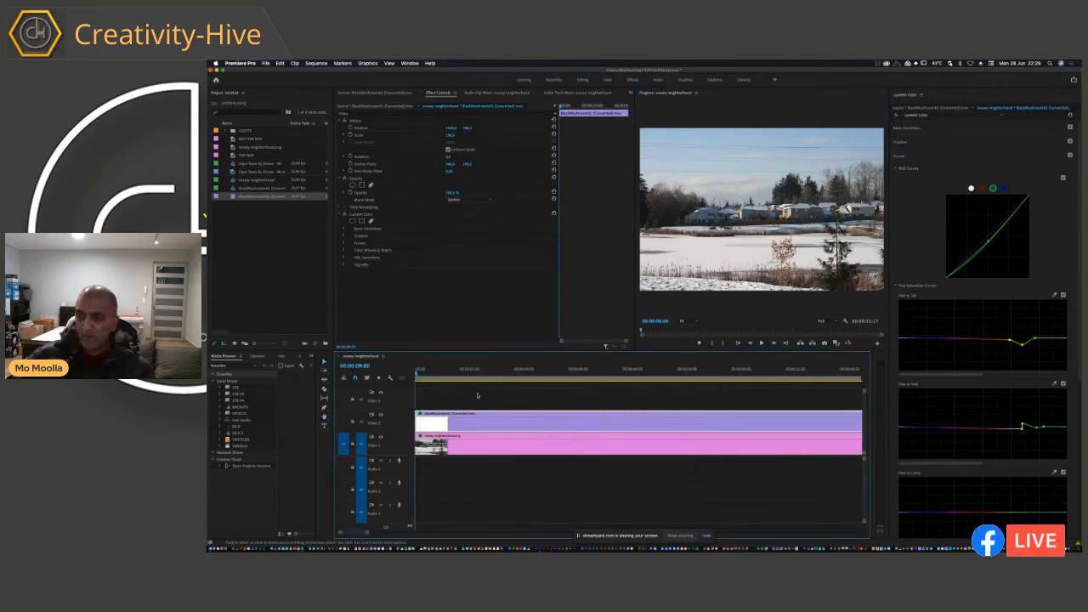
click(752, 261)
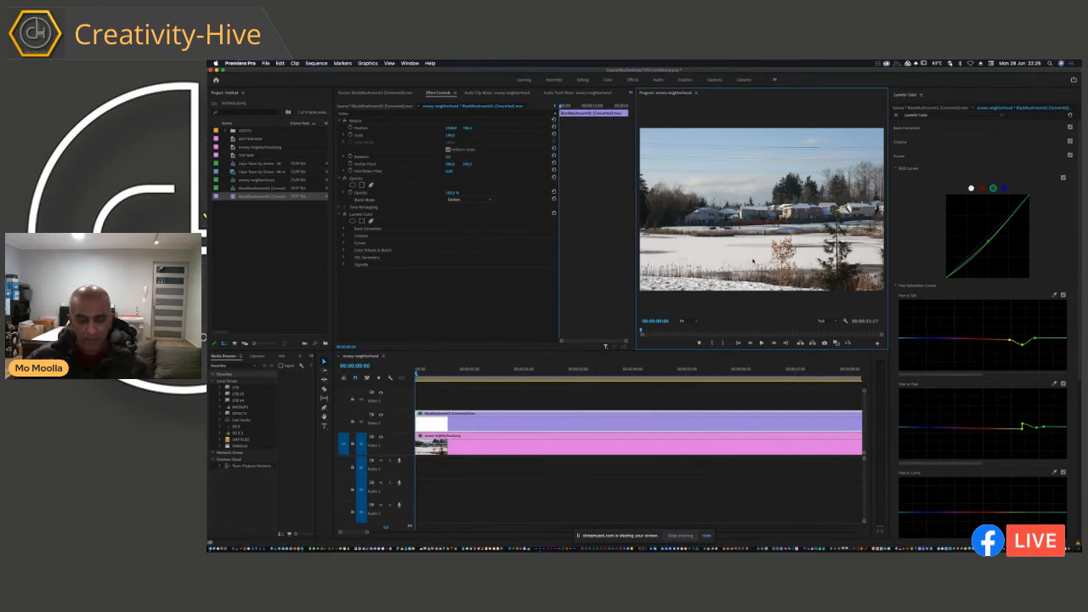
key(grave)
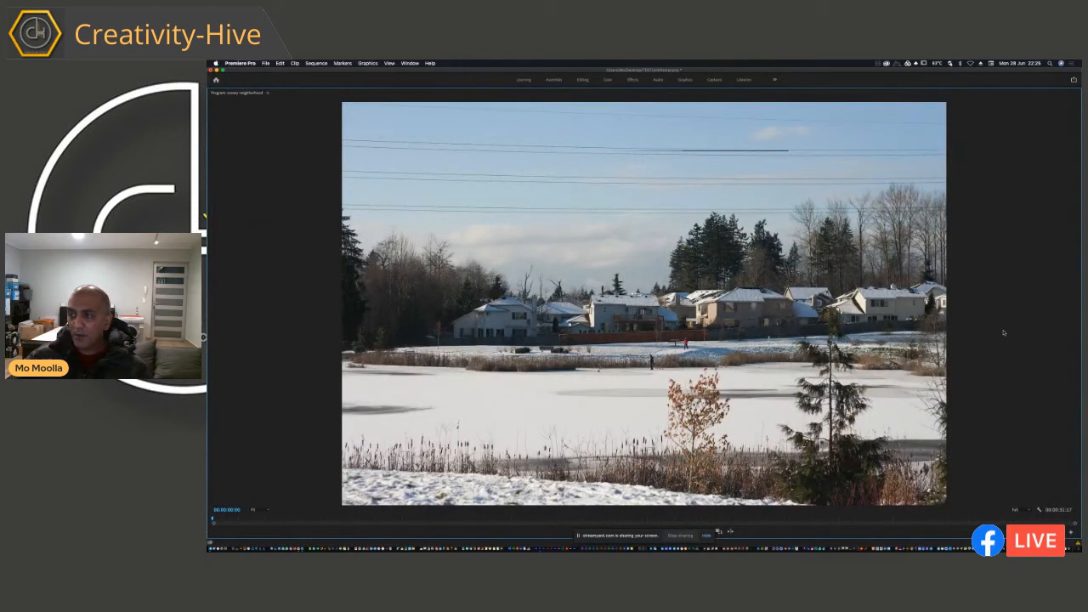
key(space)
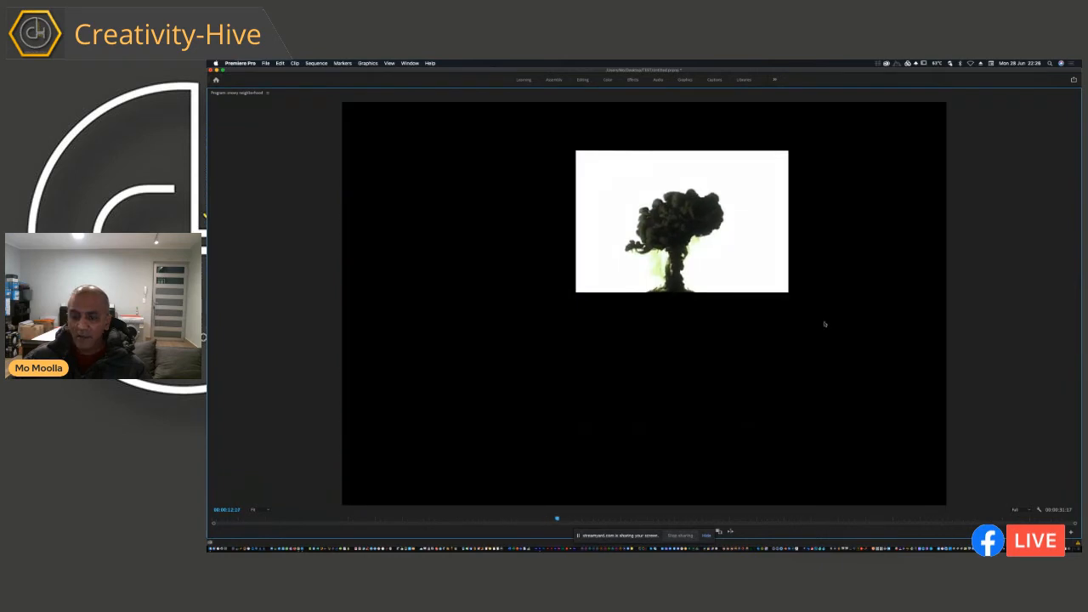
key(Escape)
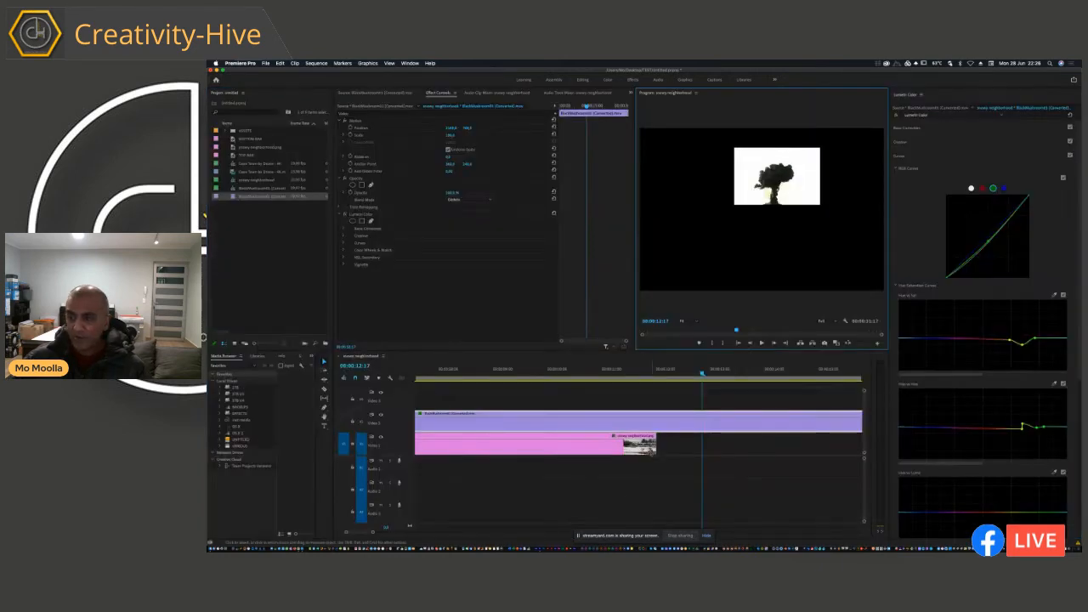
Step: Extend the end of the snowy neighborhood photo clip under the mushroom cloud and review the composite in an enlarged program monitor around 00:00:12:09
drag(907, 464, 964, 465)
drag(496, 372, 299, 377)
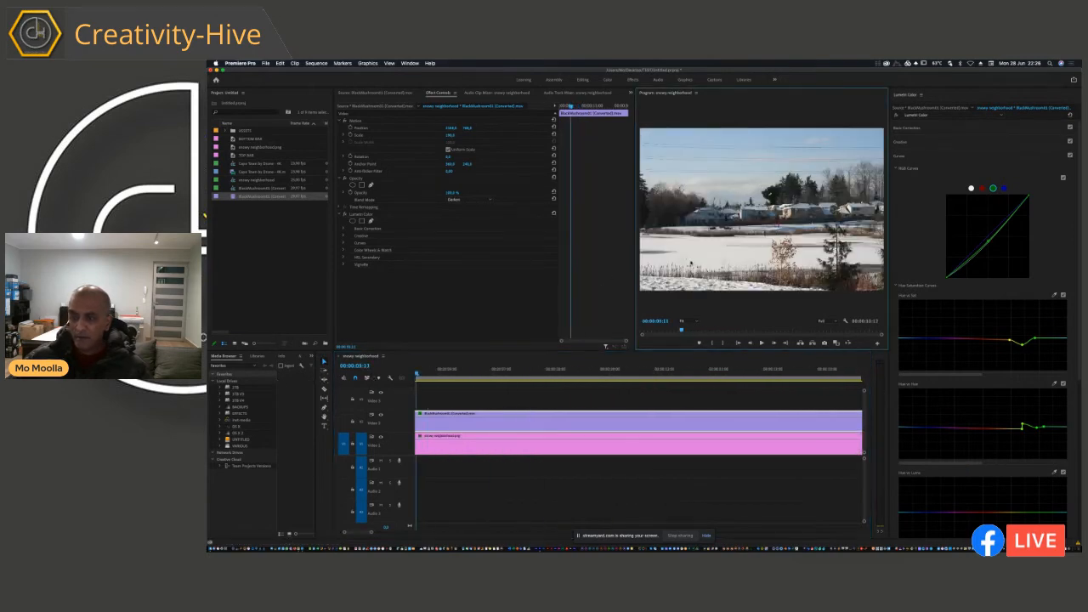
key(grave)
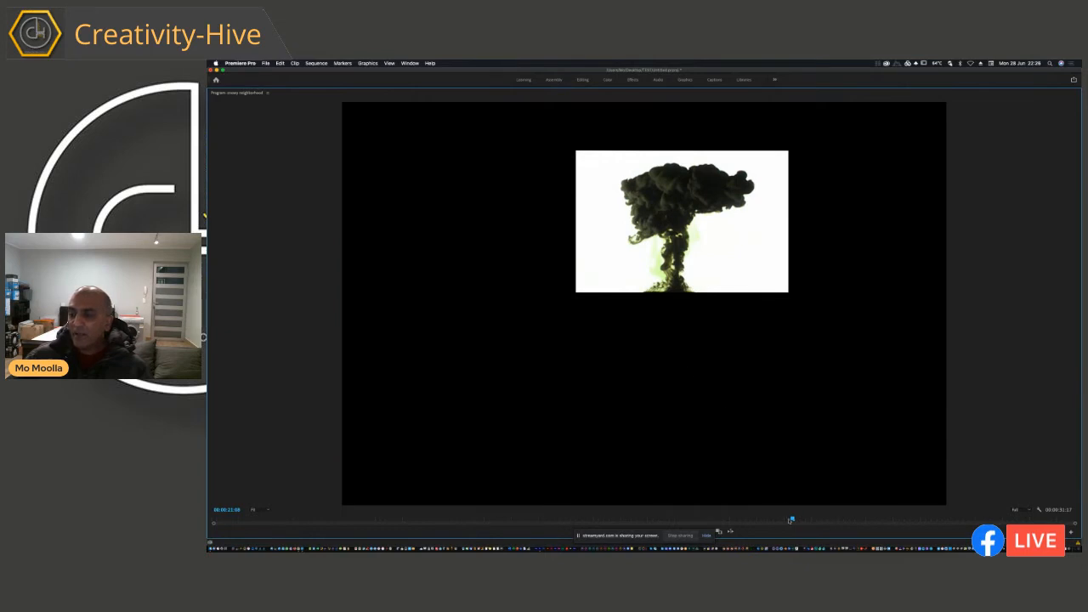
drag(709, 518, 547, 518)
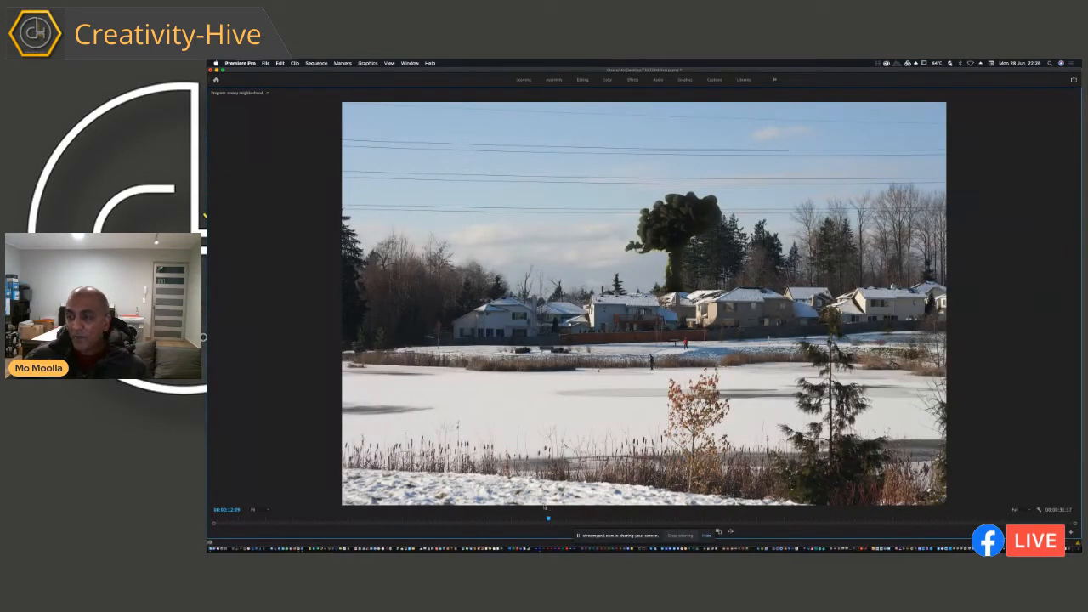
key(grave)
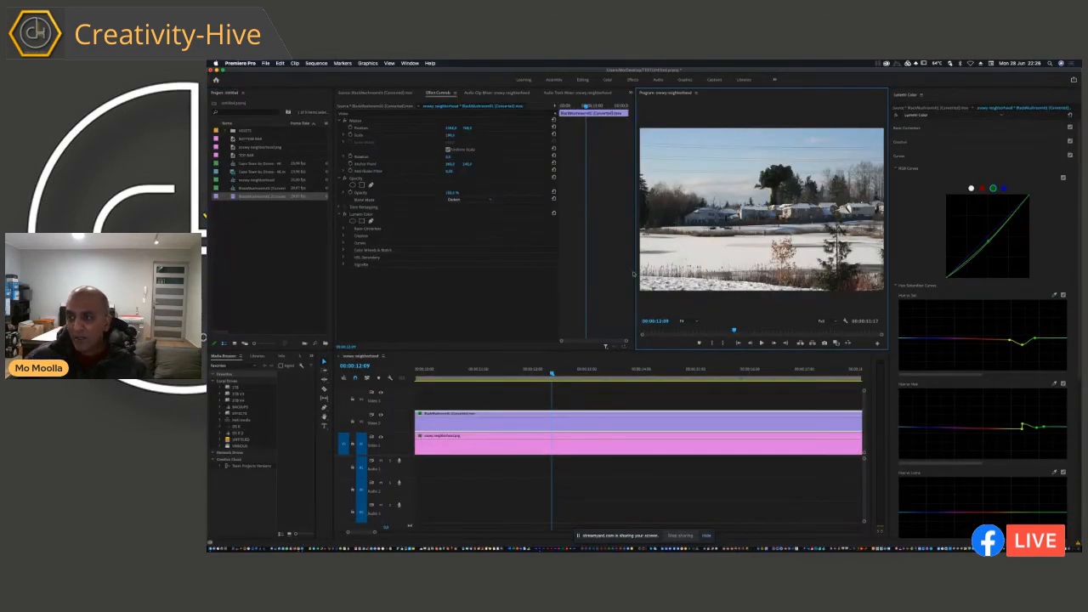
Step: Widen the program monitor and hide the Video 1 track that holds the snowy neighborhood photo
drag(634, 273, 560, 279)
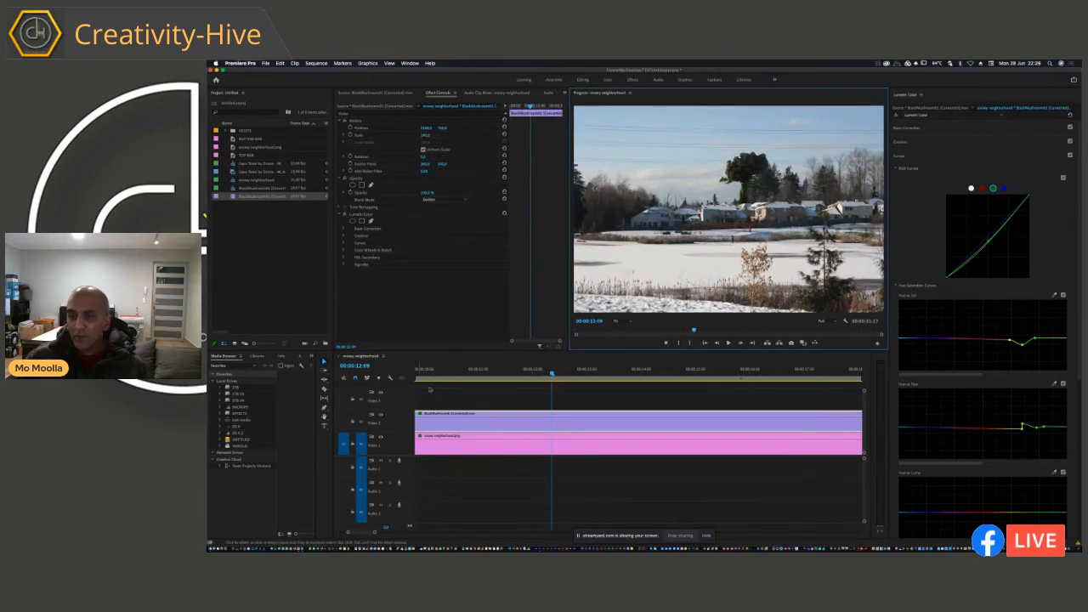
click(523, 451)
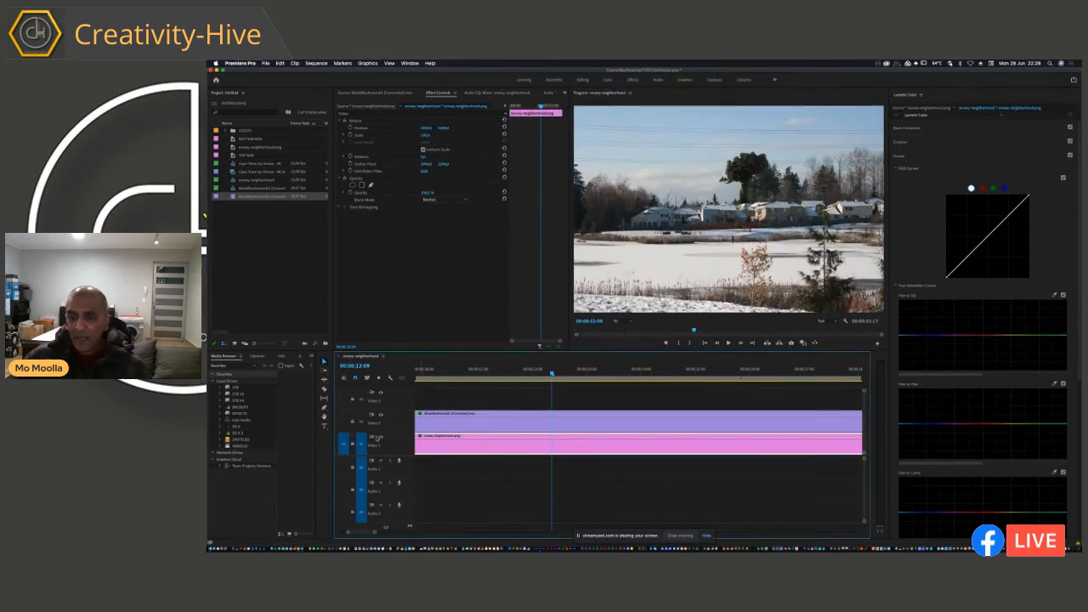
click(381, 437)
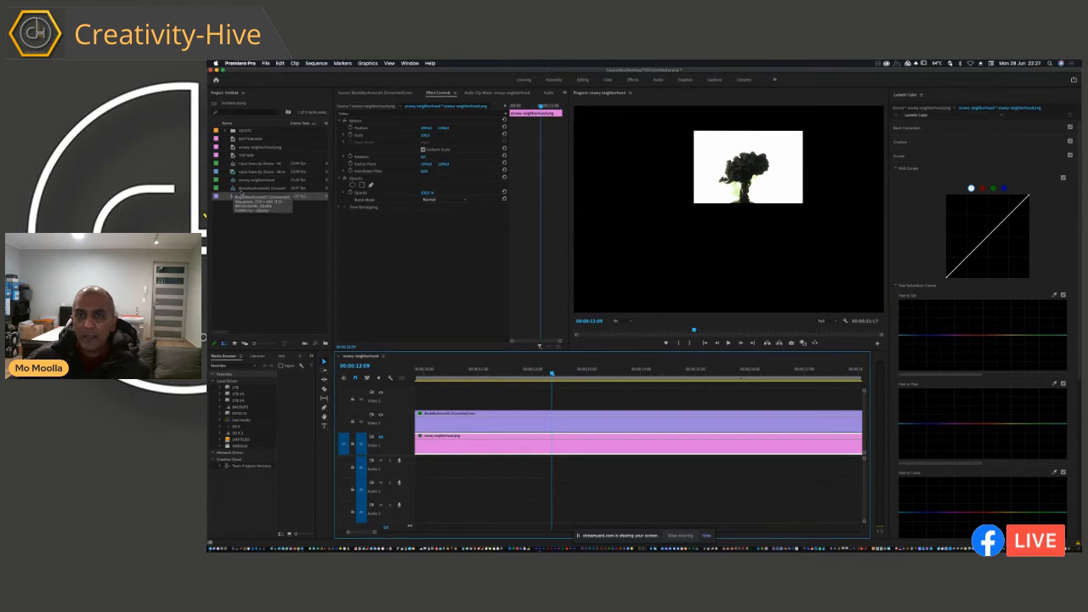
click(236, 171)
drag(238, 177, 425, 443)
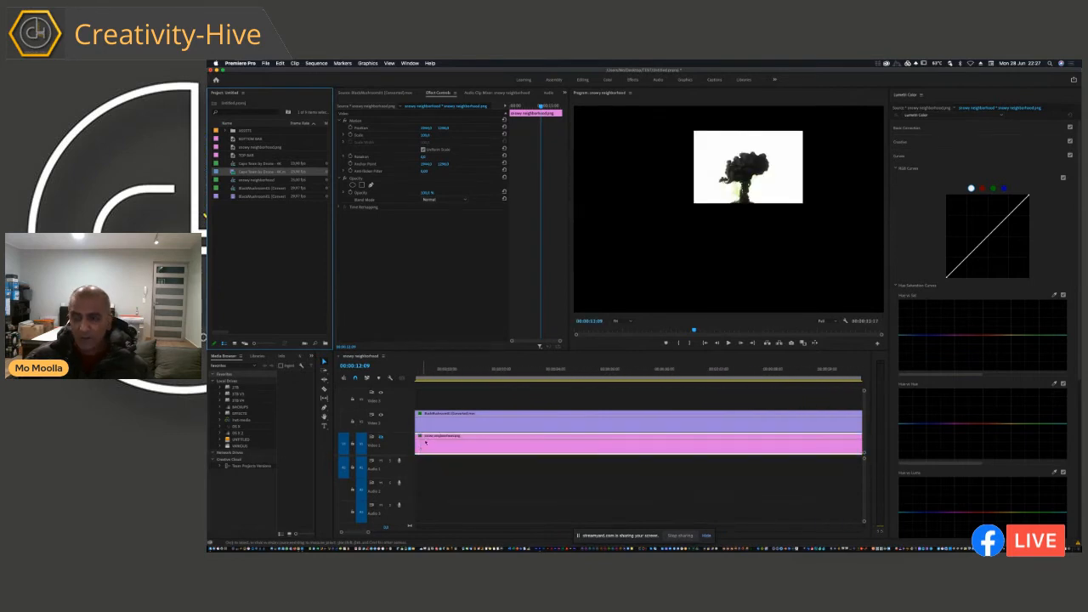
click(443, 396)
Step: Mark a 00:00:01:20 vineyard section of the Cape Town by Drone - 4K clip and overwrite it at the start of Video 1
key(Home)
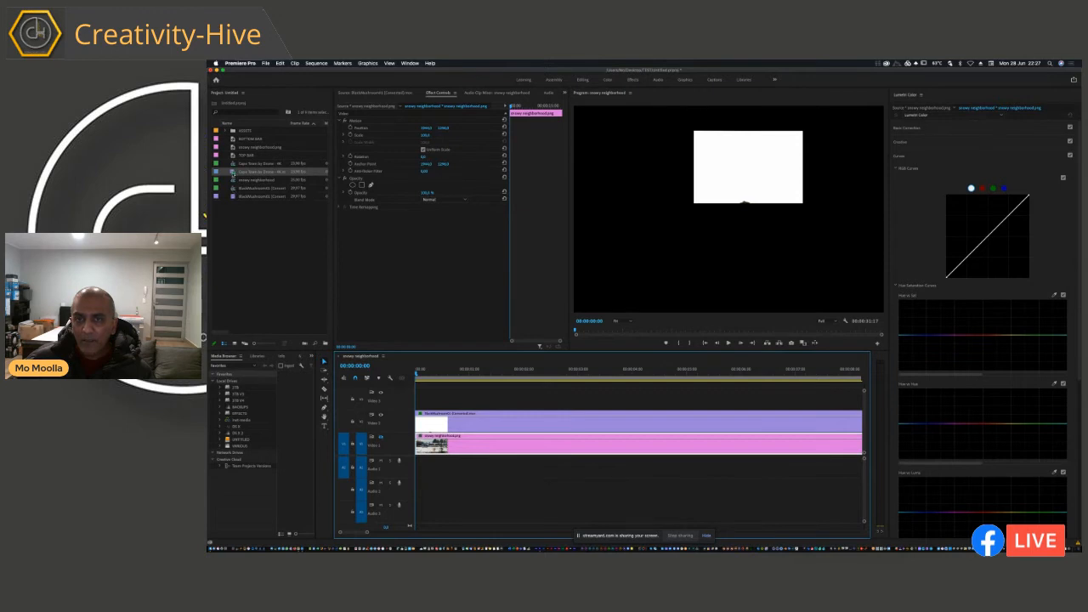
double_click(232, 172)
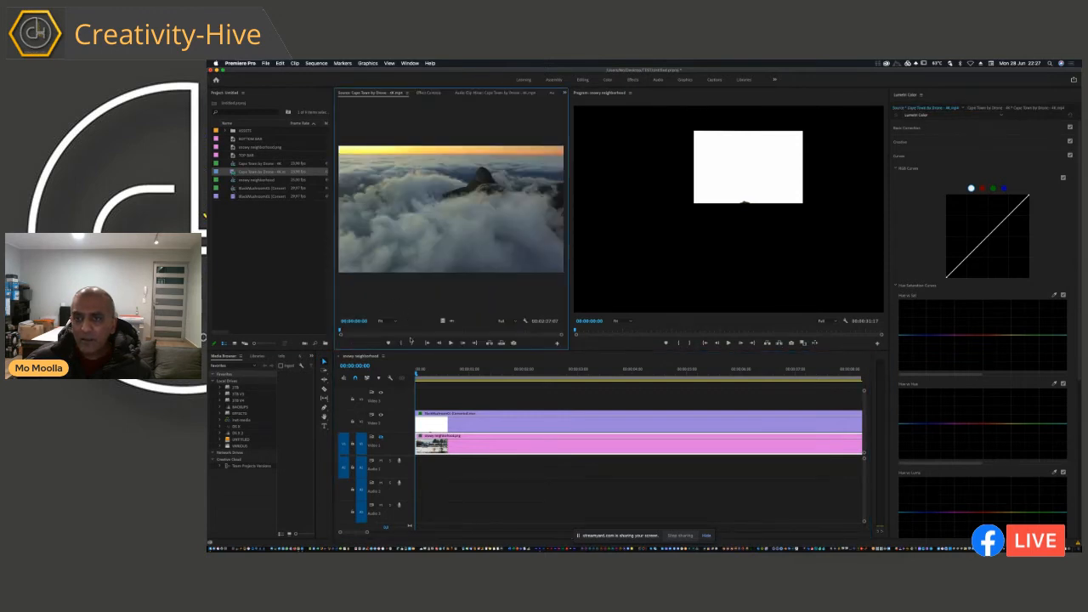
drag(364, 331, 416, 464)
key(i)
key(o)
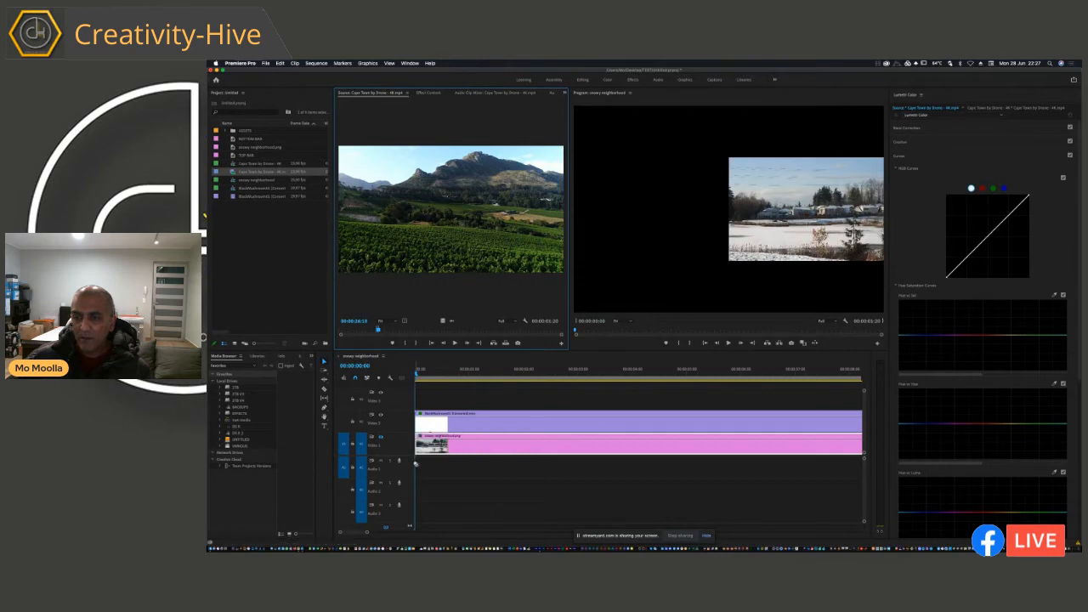
click(418, 446)
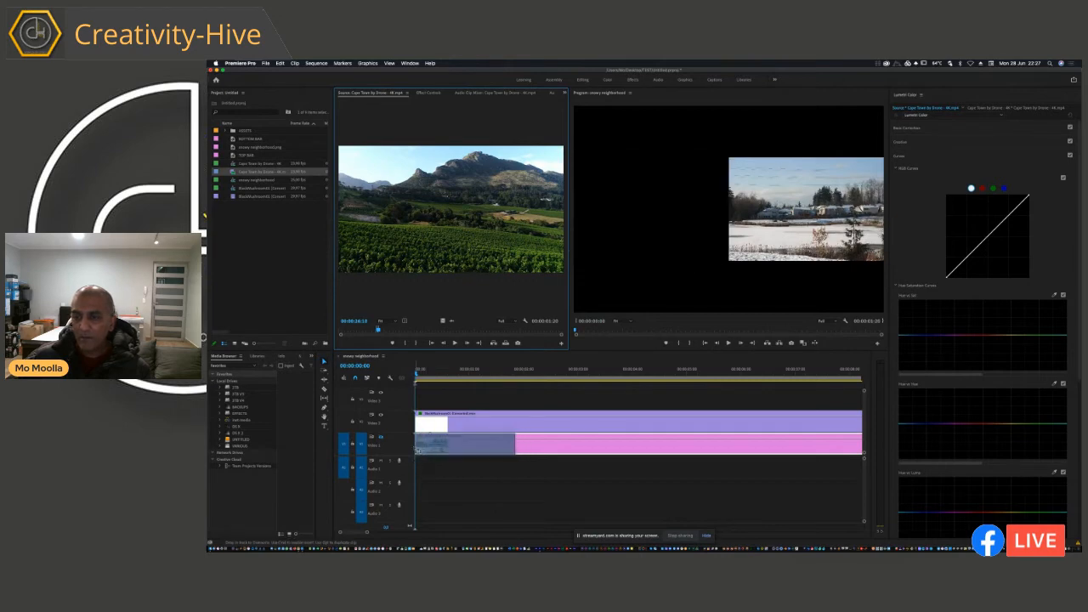
Step: Show the Video 1 track again and scale the Cape Town drone clip up until it fills the frame, checking it in playback
drag(432, 374, 433, 374)
click(380, 437)
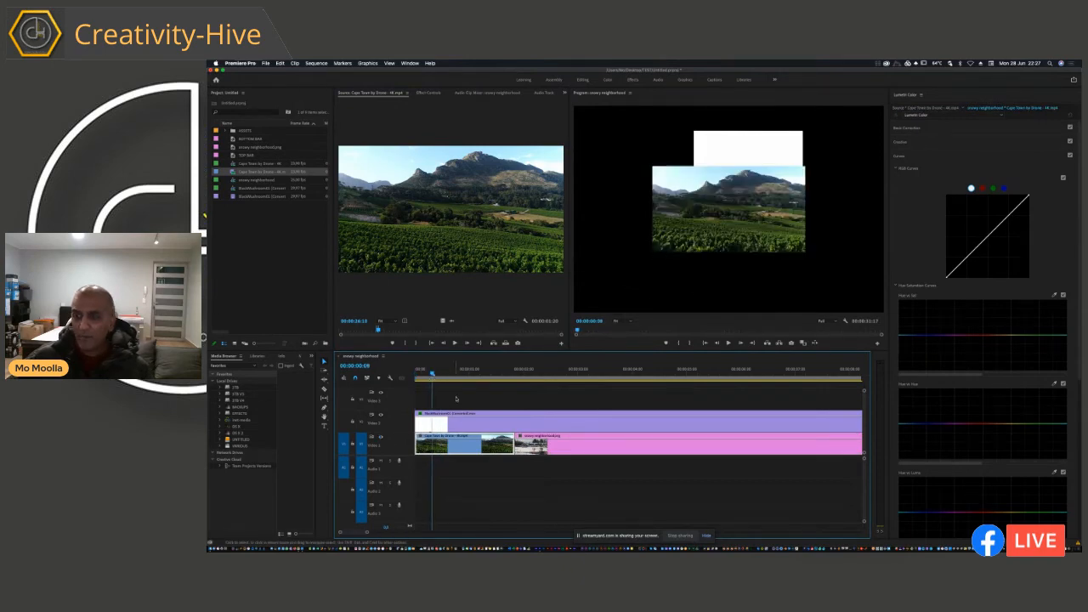
click(429, 91)
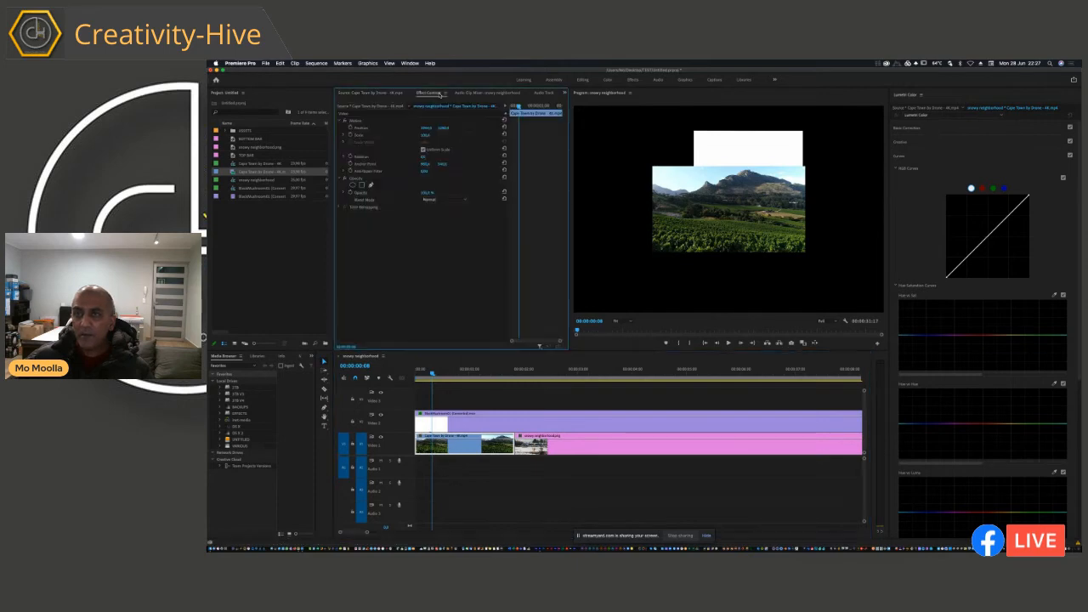
drag(428, 139, 428, 139)
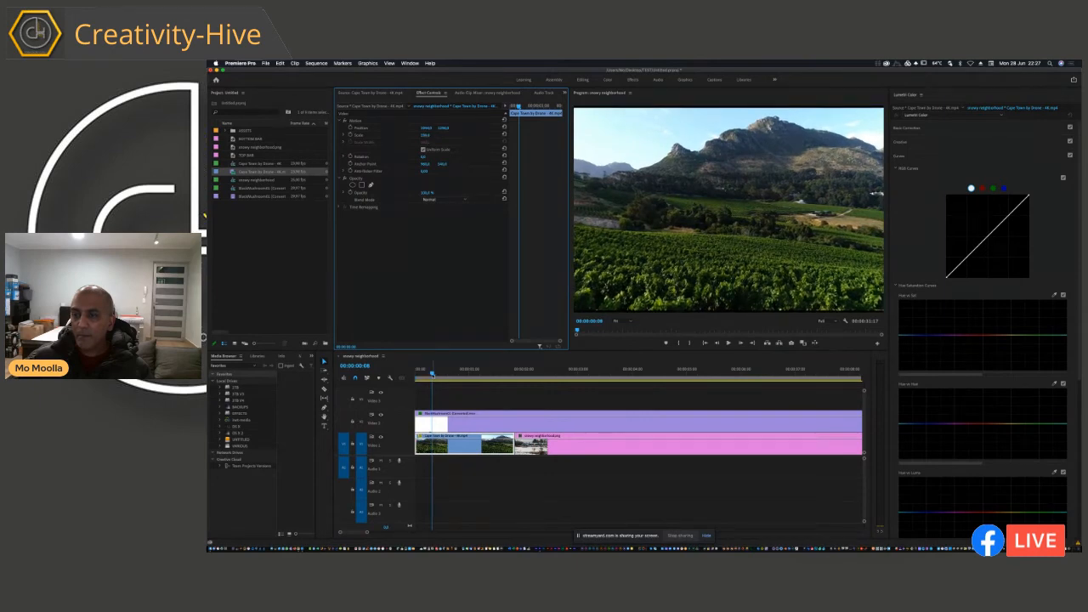
drag(433, 375, 415, 375)
key(space)
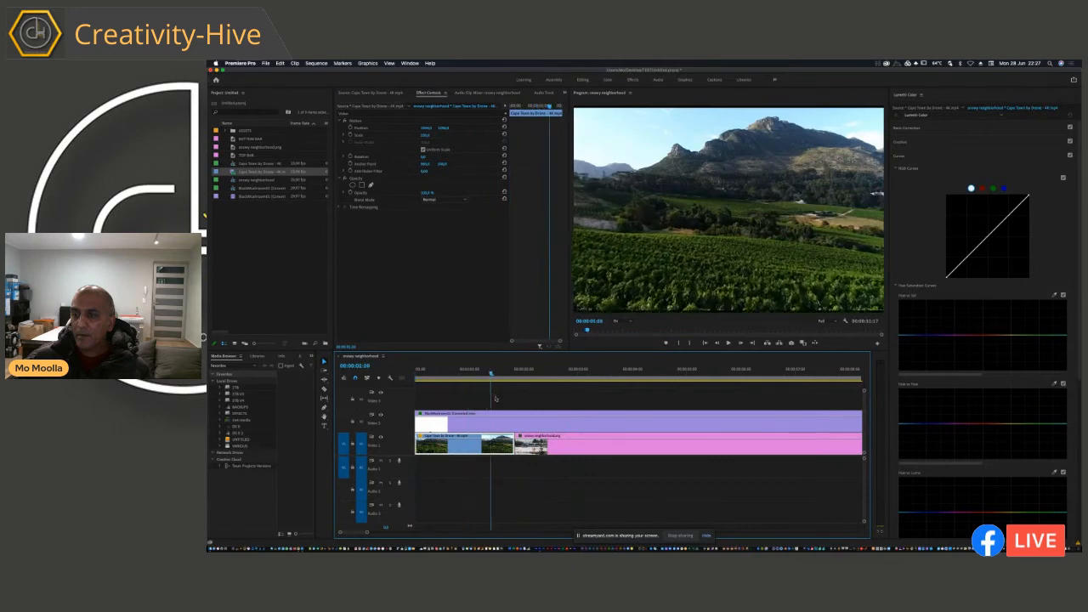
drag(496, 399, 482, 399)
Step: Replace the graded mushroom cloud clip on Video 2 with a fresh copy from the project, starting at the sequence start
click(476, 420)
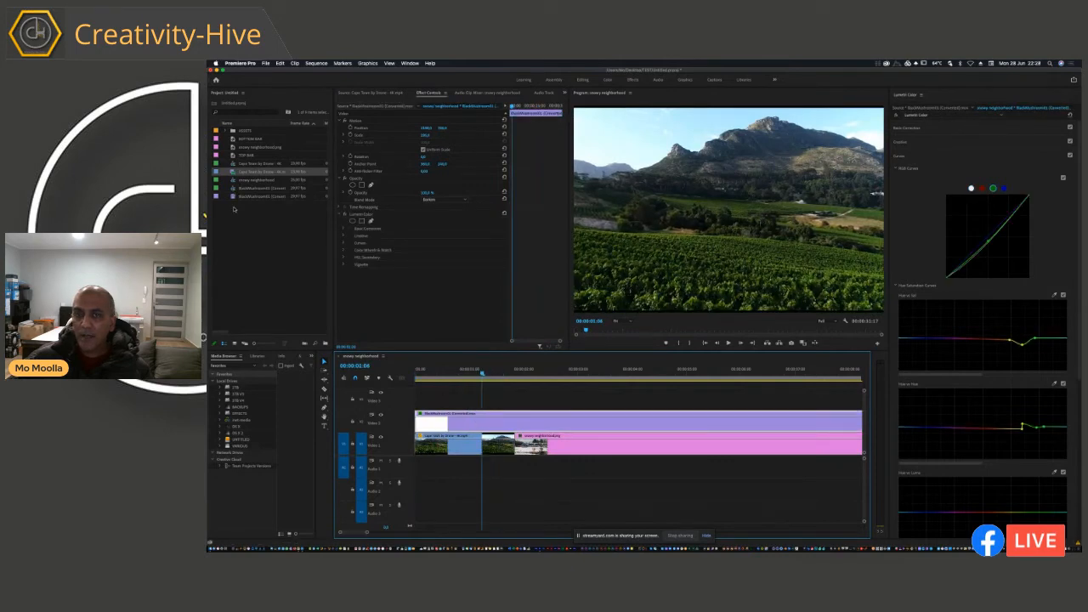
click(233, 197)
click(460, 391)
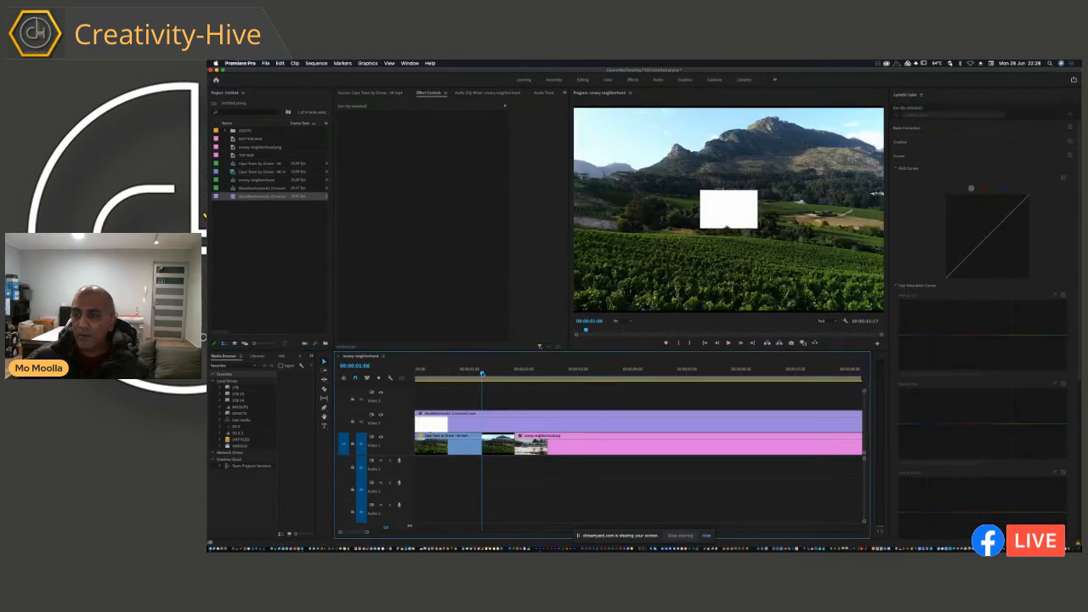
Step: Set the blend mode to Darken for both the Cape Town drone clip and the new mushroom cloud clip
click(489, 369)
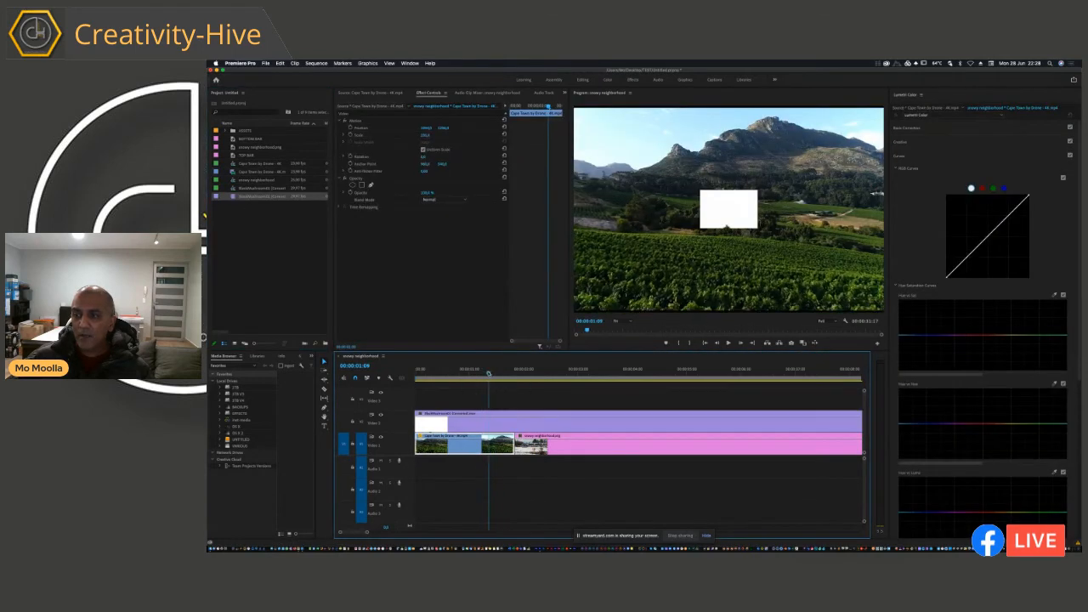
click(430, 199)
click(440, 225)
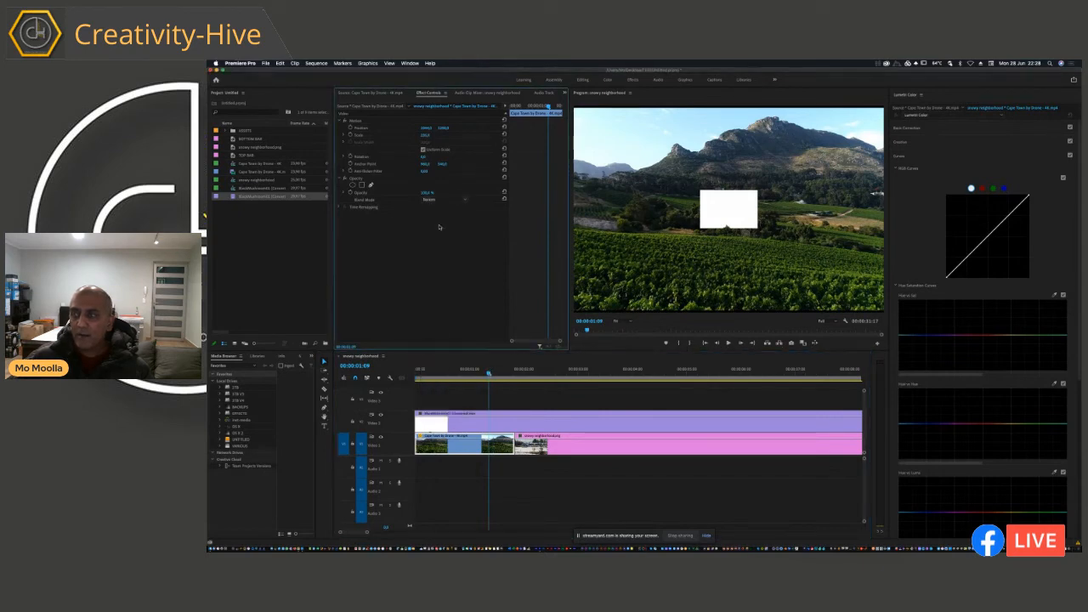
click(478, 421)
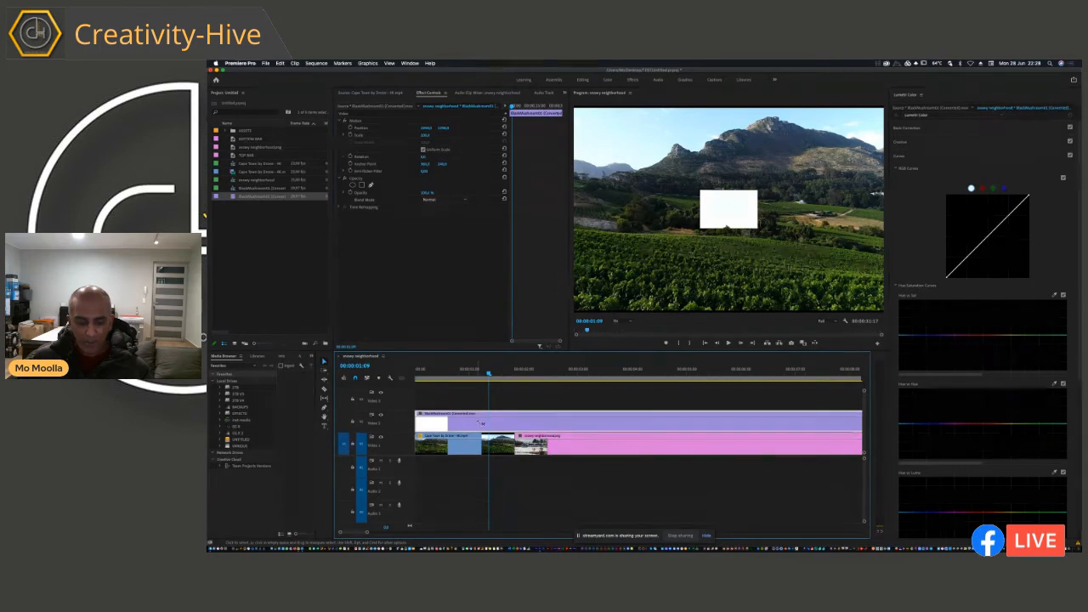
click(429, 199)
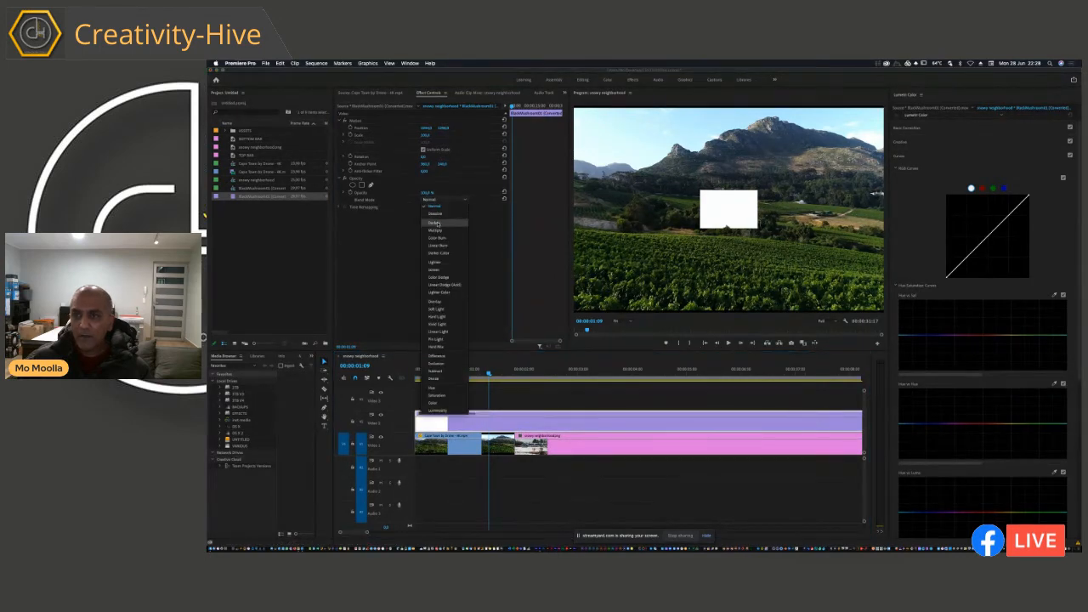
click(437, 225)
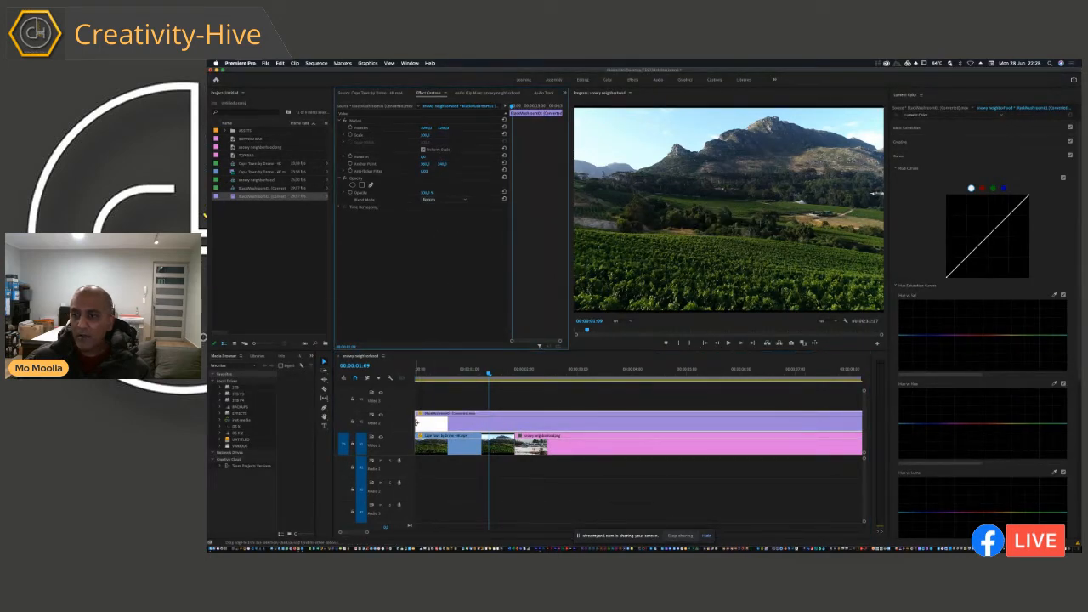
Step: Trim the blank opening off the mushroom cloud clip, keeping it at the sequence start, and move the playhead to 00:00:01:15
mouse_move(417, 422)
mouse_down()
mouse_move(678, 429)
mouse_move(432, 421)
mouse_up()
drag(434, 381, 502, 385)
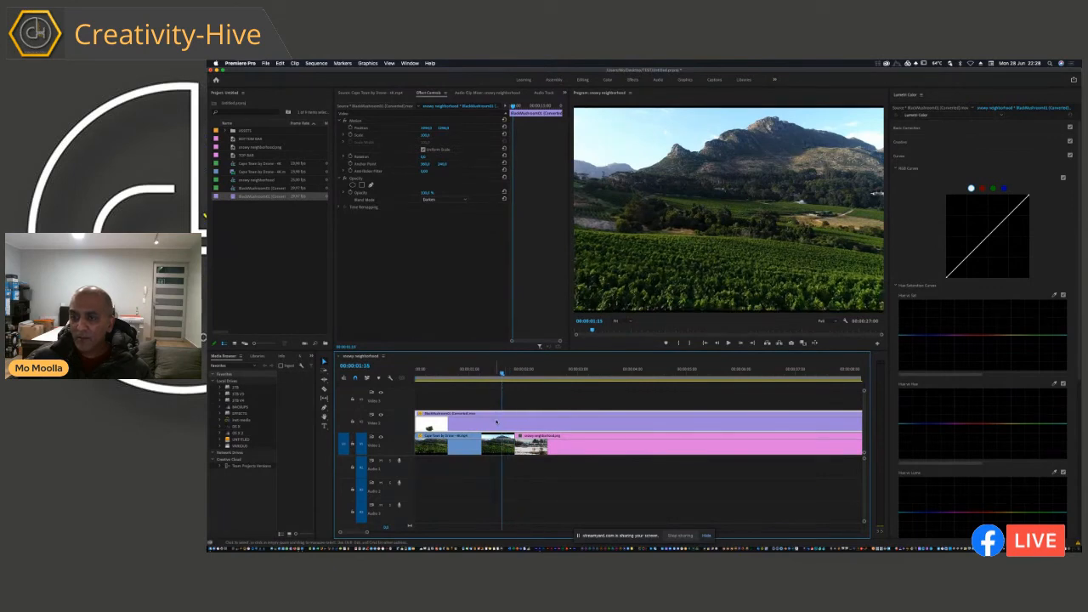
Step: Scale up the mushroom cloud and move it up so it sits in front of the mountain in the vineyard shot
click(425, 136)
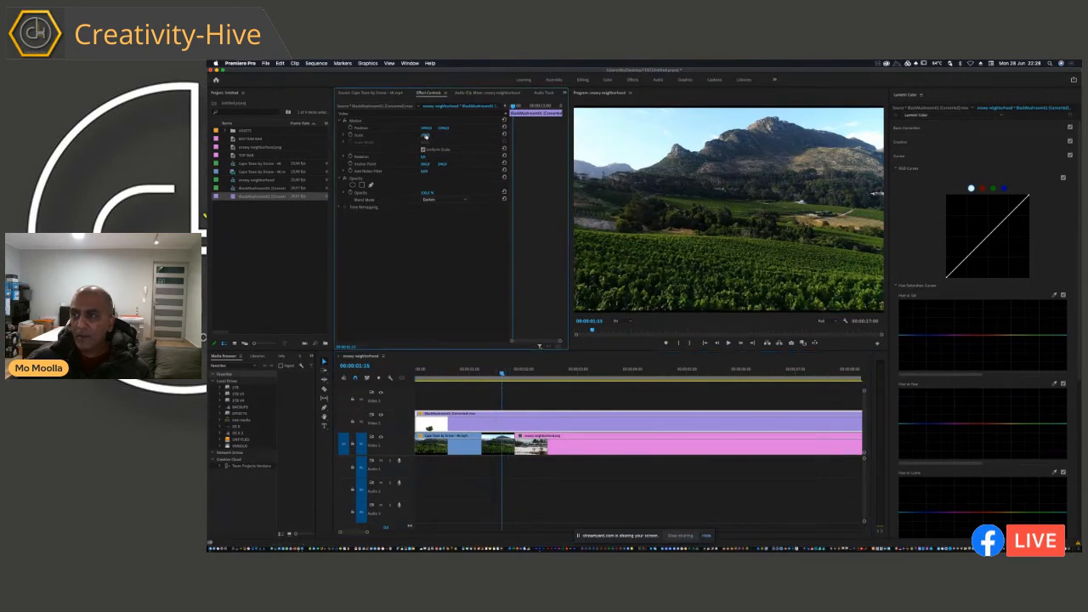
drag(426, 136, 429, 136)
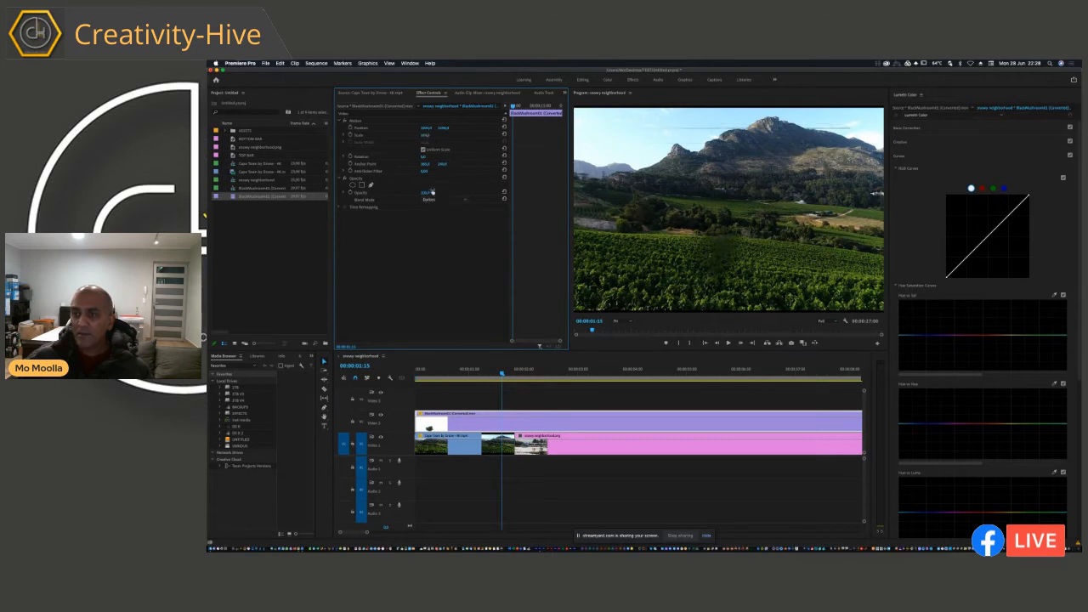
mouse_move(443, 129)
mouse_down()
mouse_move(455, 127)
mouse_move(426, 129)
mouse_up()
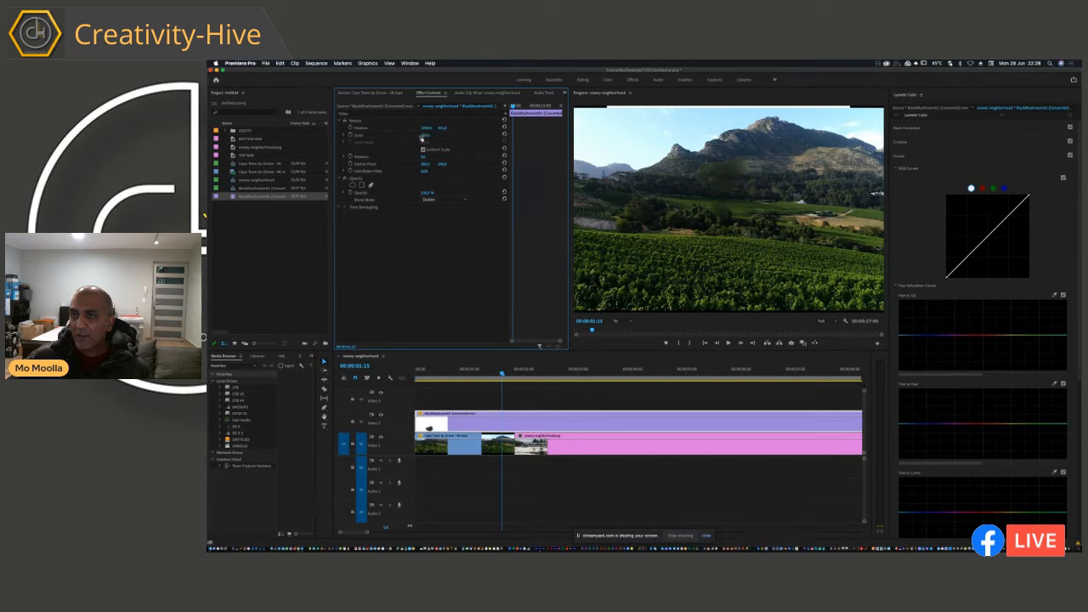
drag(446, 130, 446, 130)
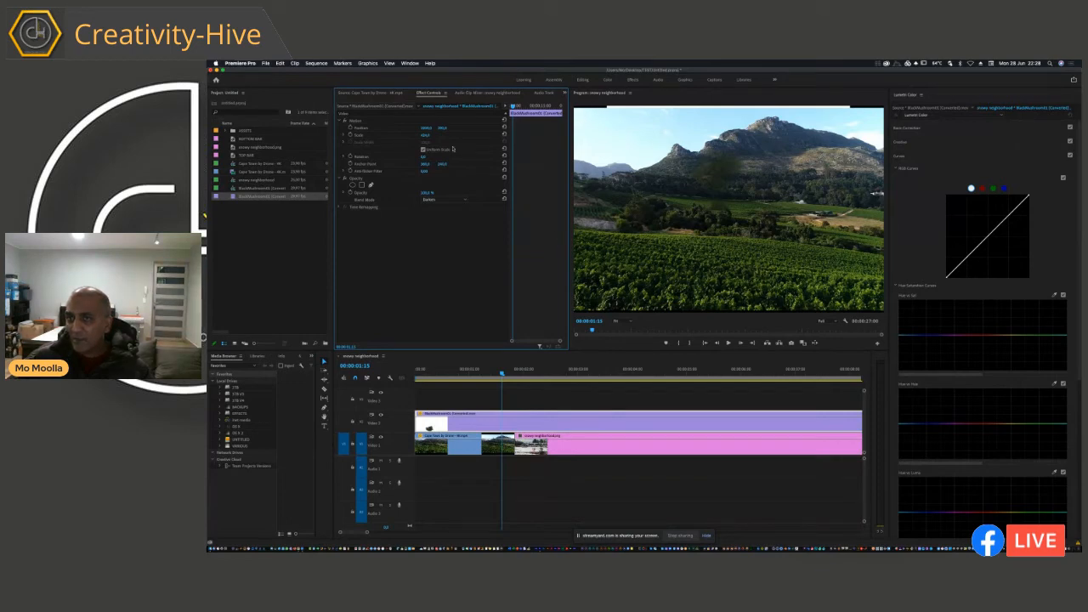
Step: Scale down the Cape Town drone clip on Video 1 and slip its footage to the ocean shoreline shot
click(459, 444)
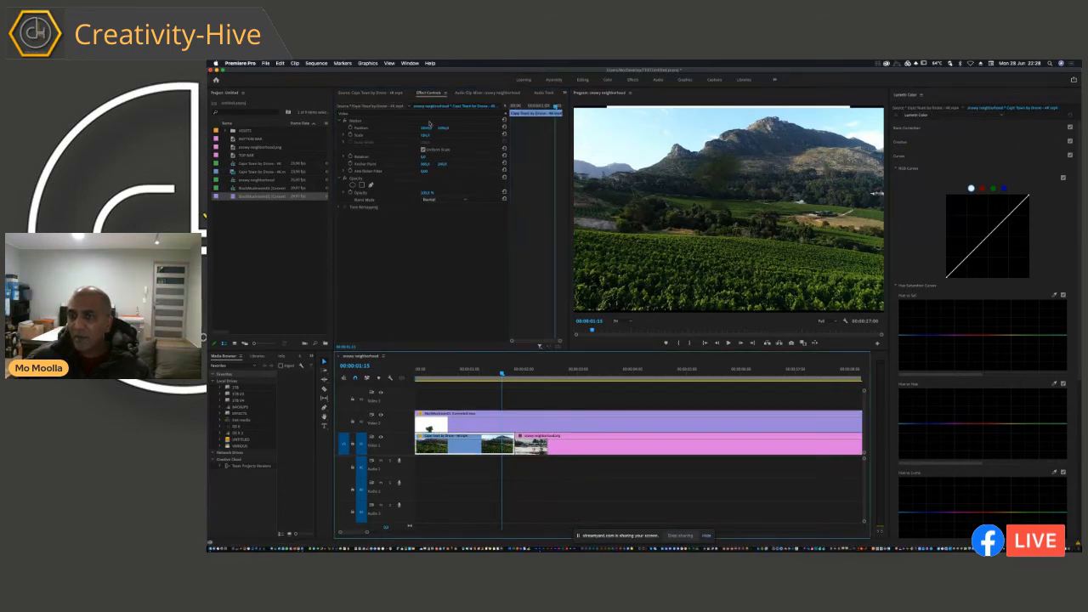
drag(425, 136, 426, 137)
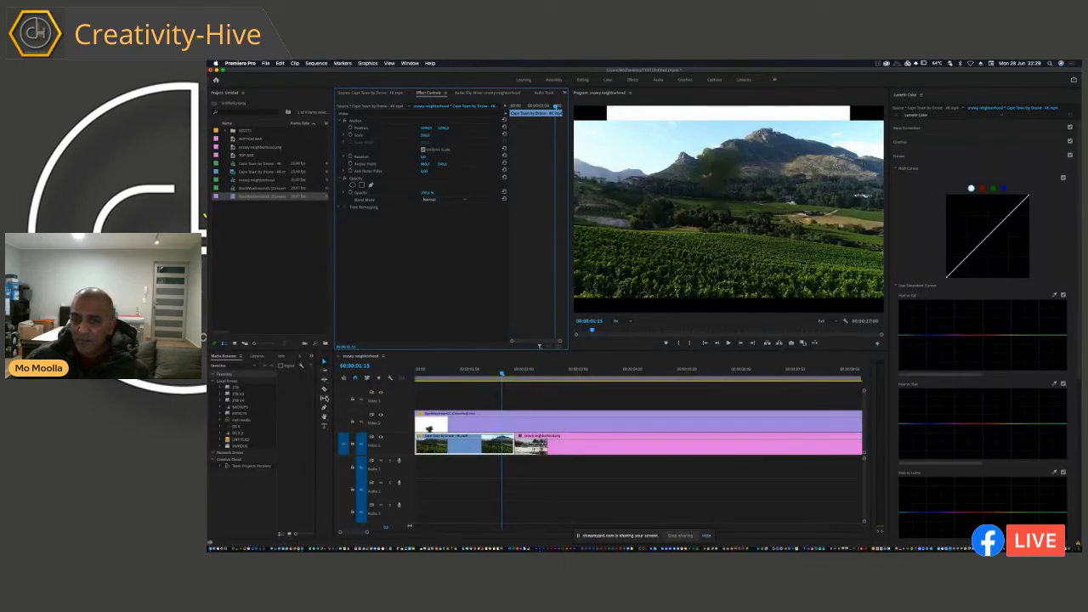
key(y)
drag(466, 449, 470, 453)
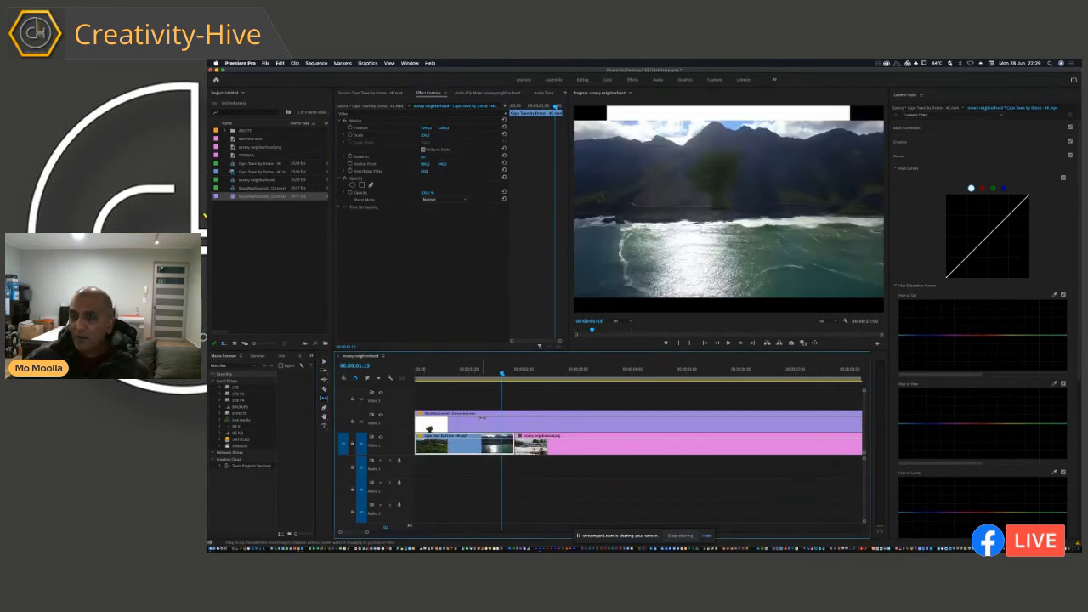
key(v)
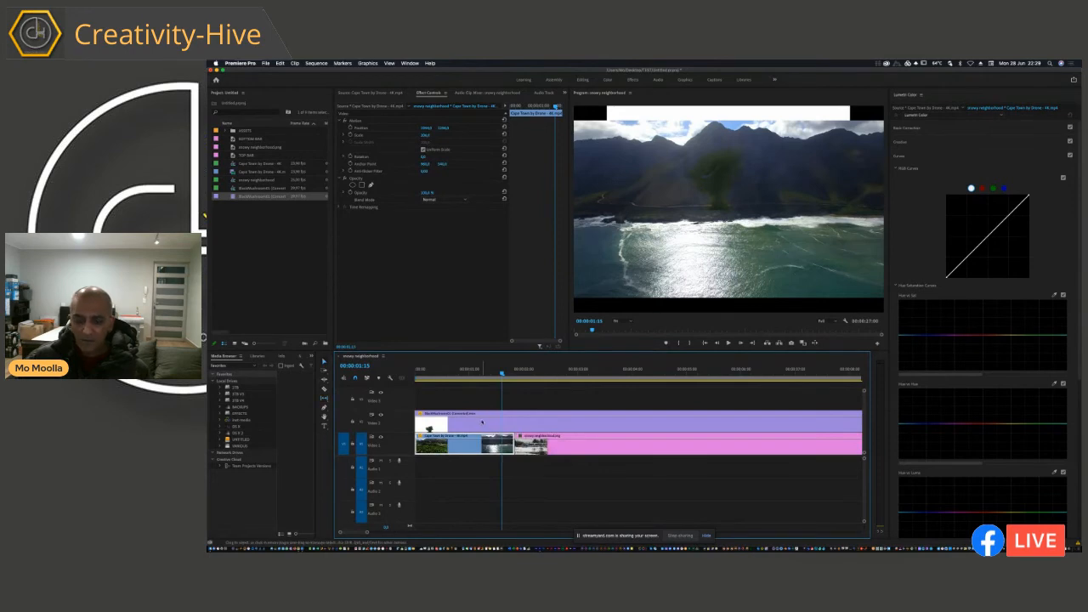
Step: Move the mushroom cloud down over the water in the ocean shot and scrub through the composite
click(482, 422)
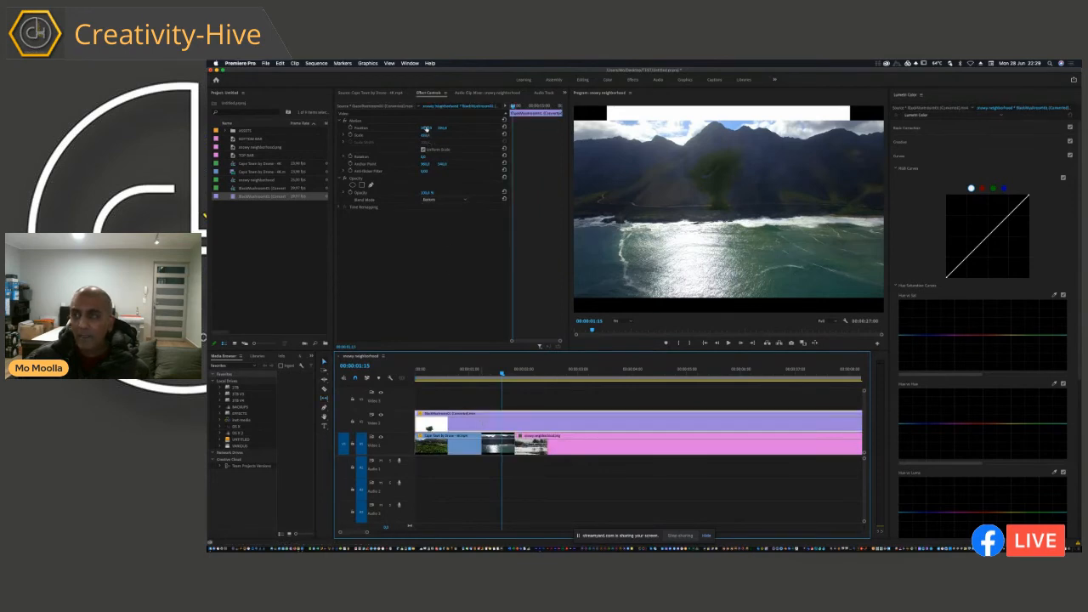
drag(425, 127, 440, 129)
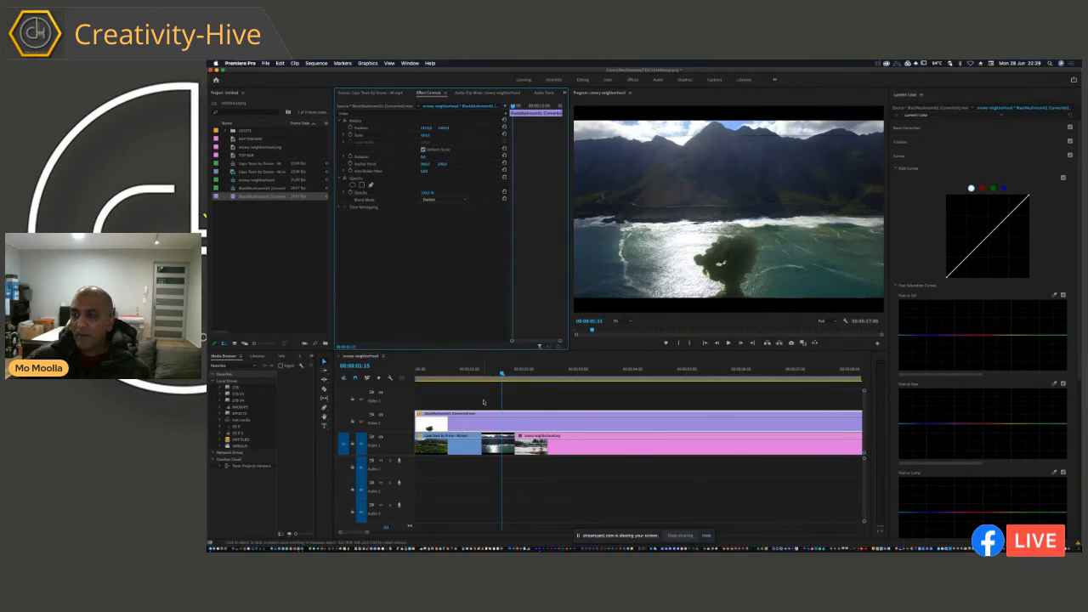
drag(462, 374, 512, 375)
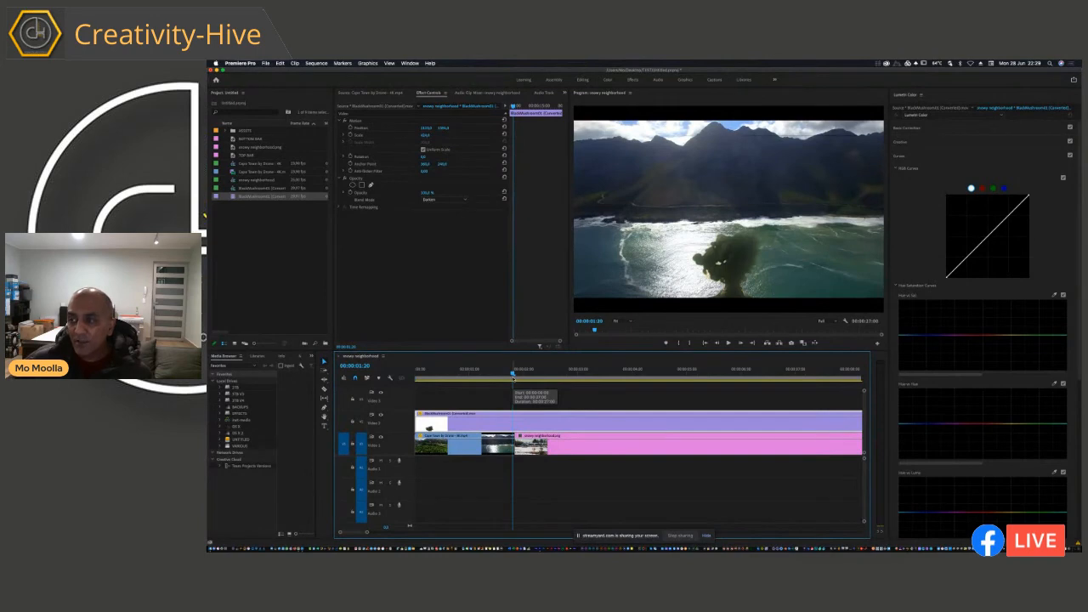
drag(513, 377, 415, 379)
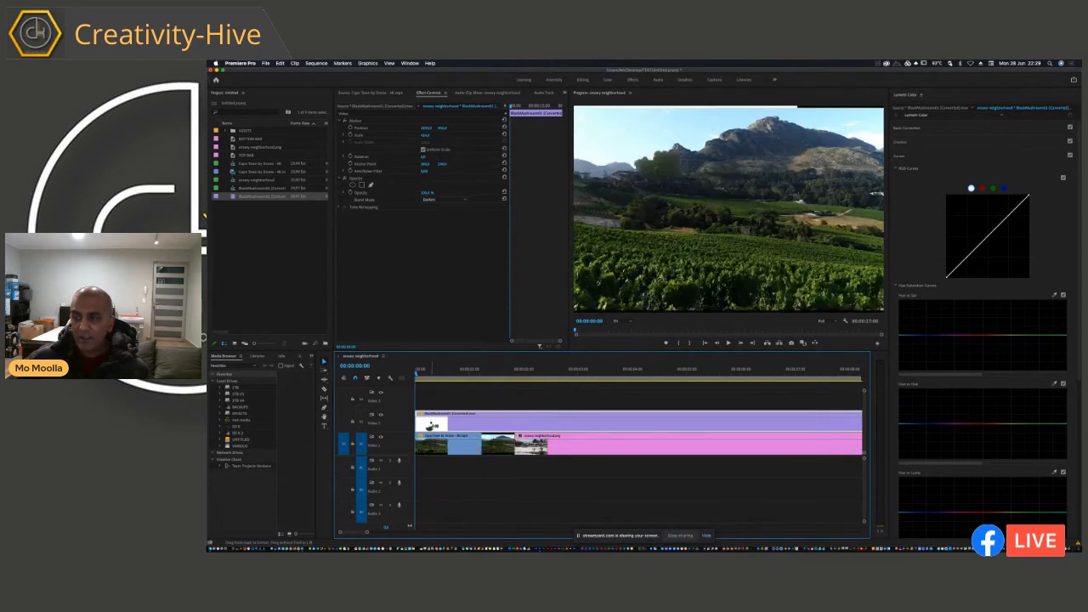
Step: Undo the drone footage edits back to the snowy neighborhood photo with the graded mushroom cloud clip above it
key(super+z)
key(super+z)
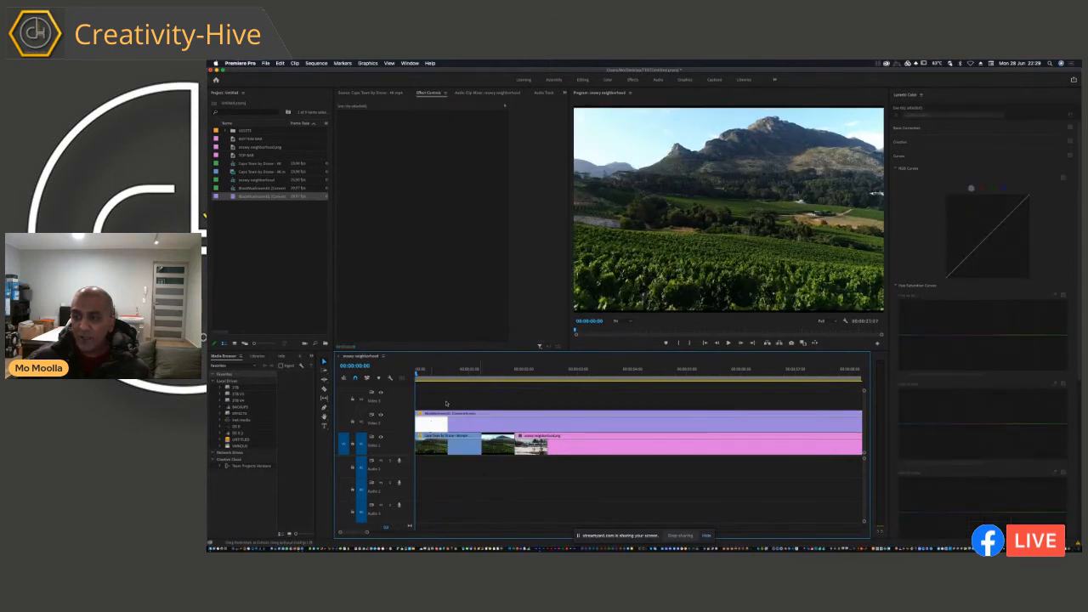
key(super+z)
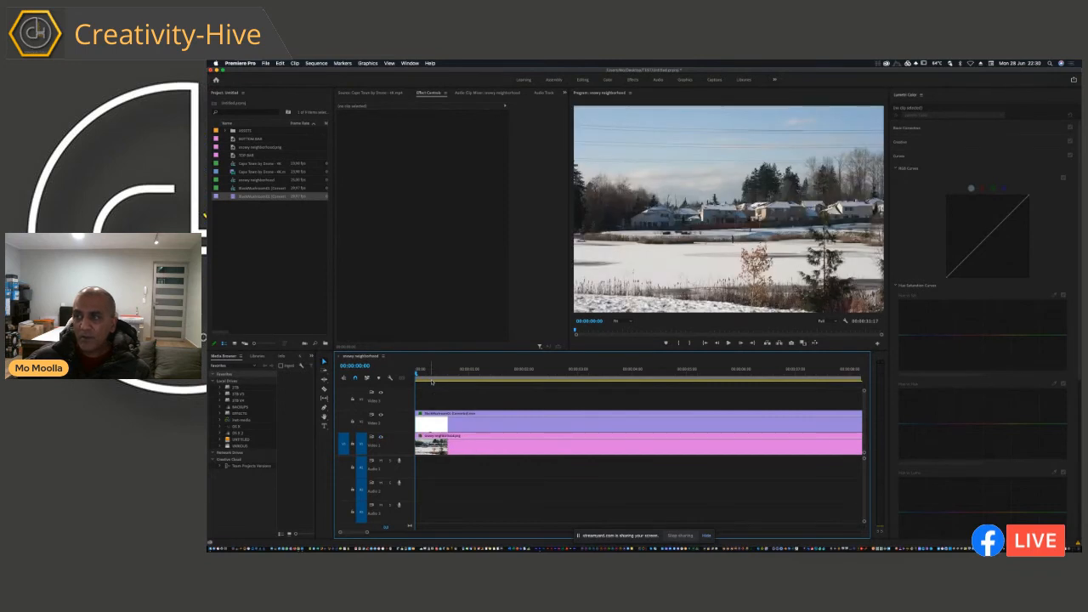
Step: Play and scrub through the snowy neighborhood sequence to review the mushroom cloud composite
key(space)
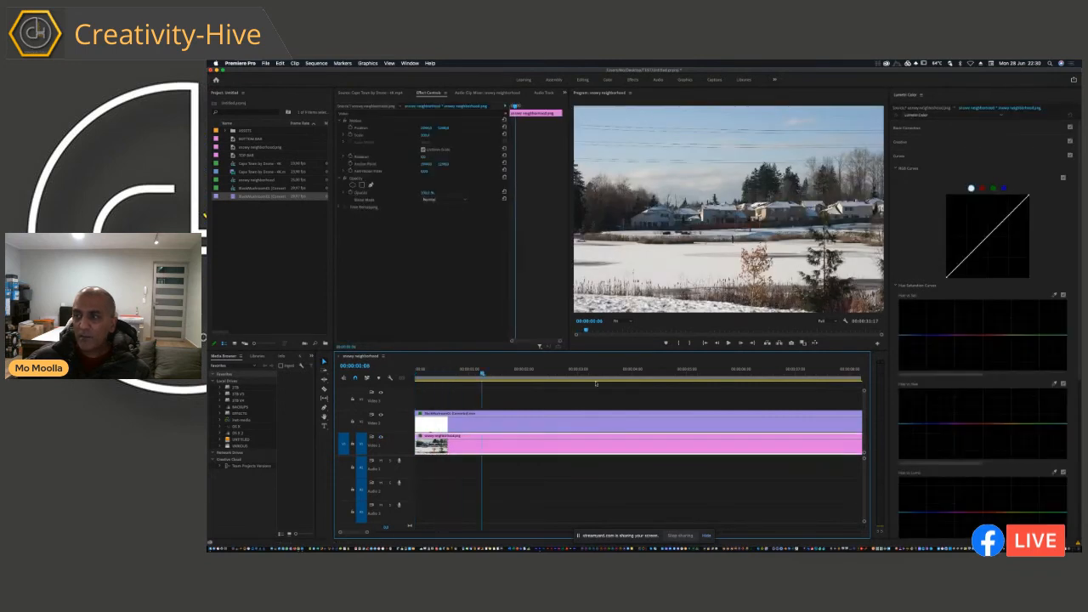
drag(596, 385, 795, 389)
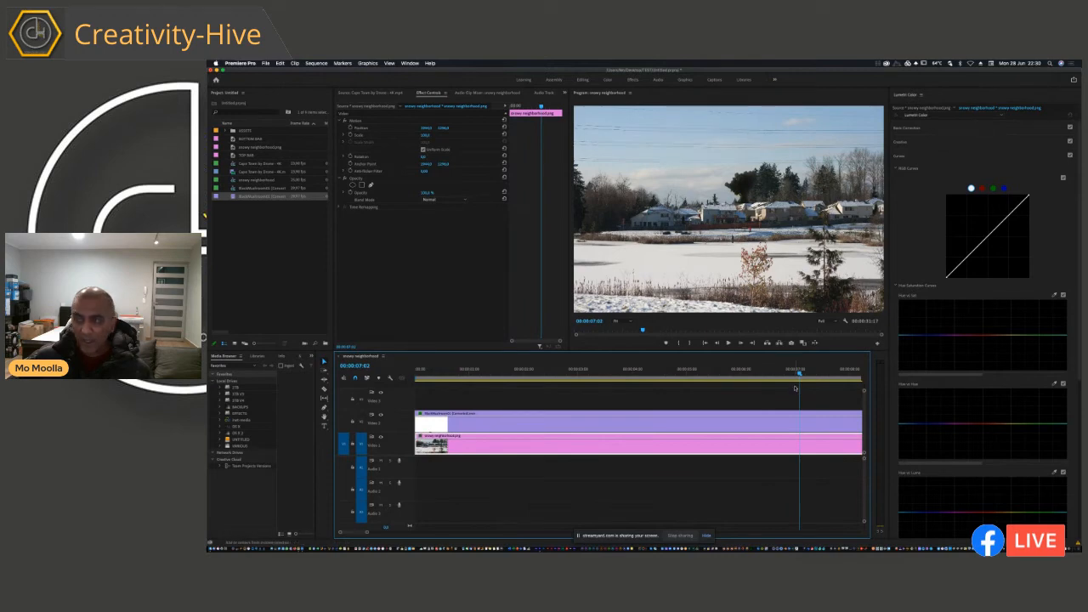
click(438, 375)
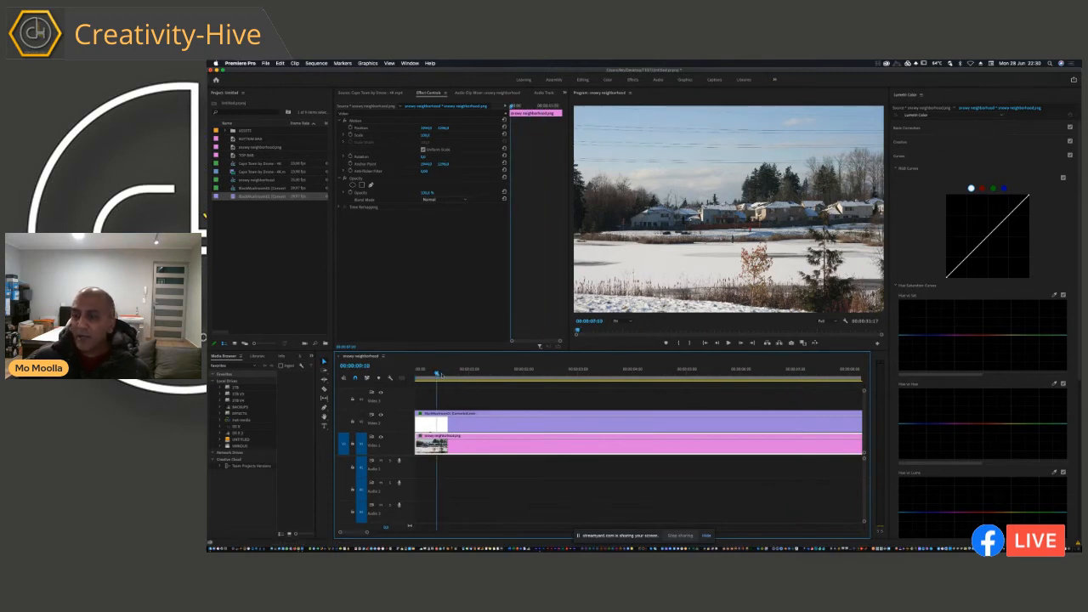
key(space)
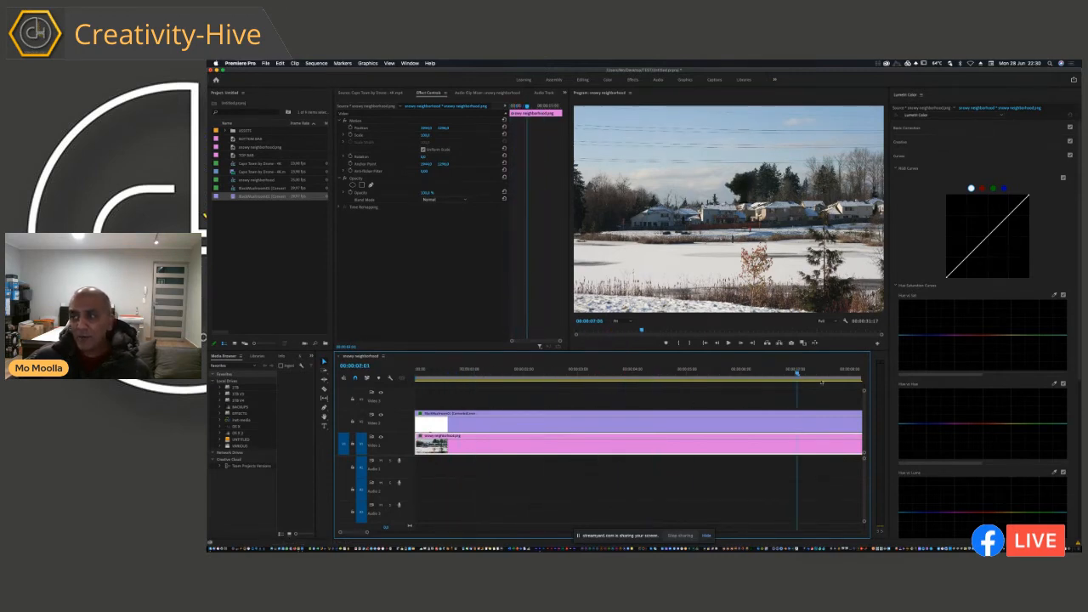
click(503, 385)
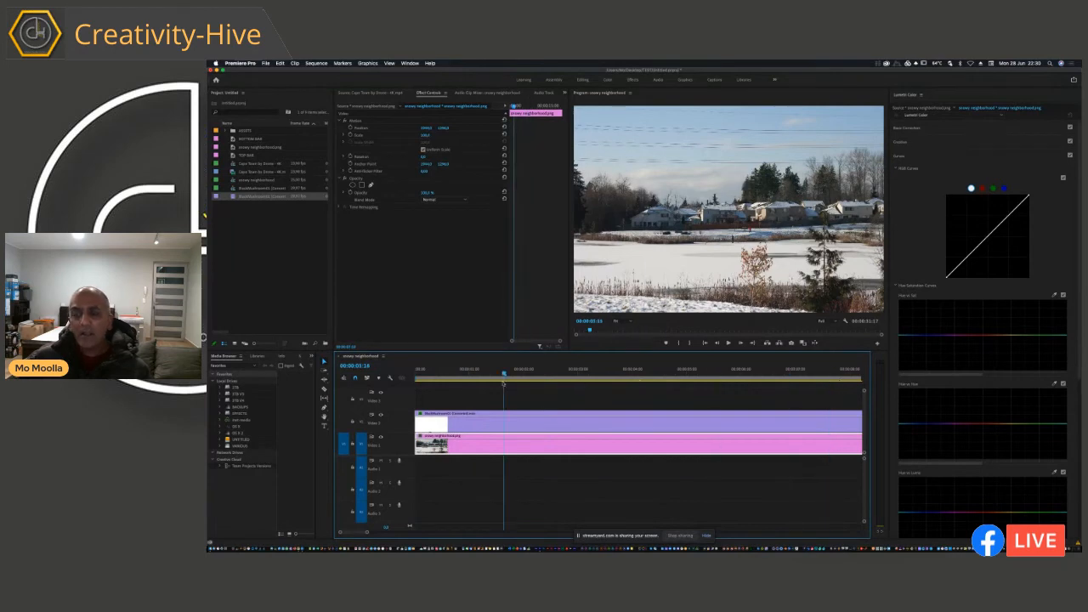
click(461, 383)
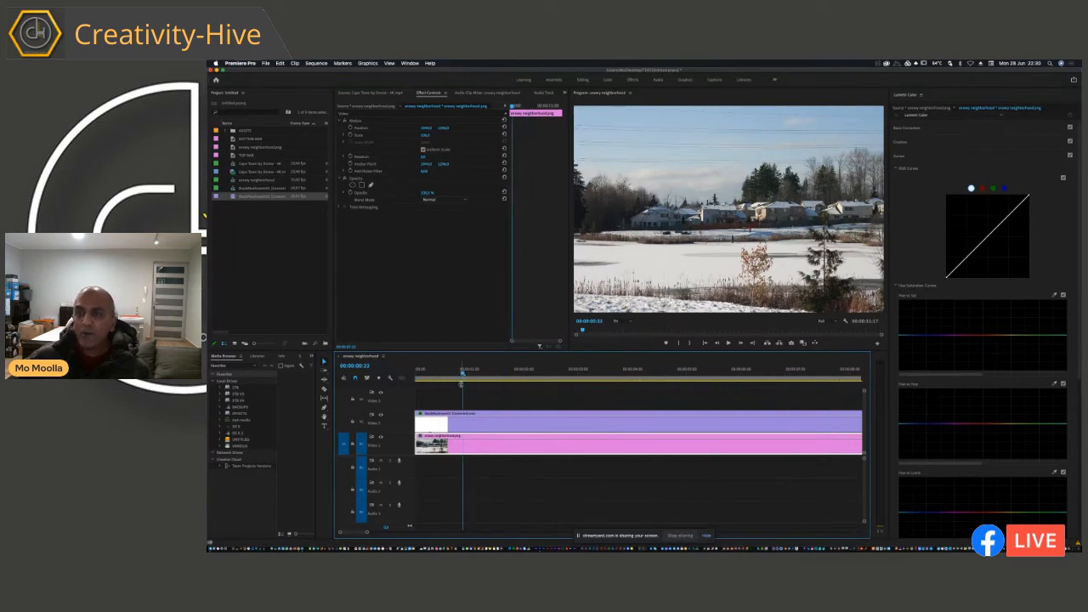
Step: Try several blend modes on the mushroom cloud clip at 00:00:07:14, including Color Dodge, Hard Mix and Exclusion
click(463, 425)
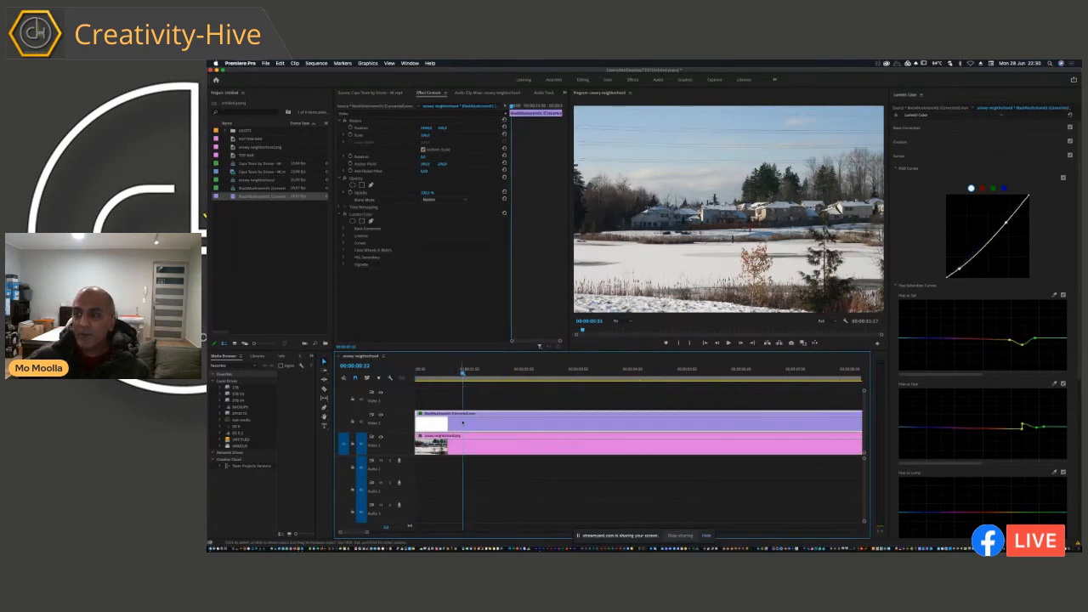
drag(548, 372, 826, 372)
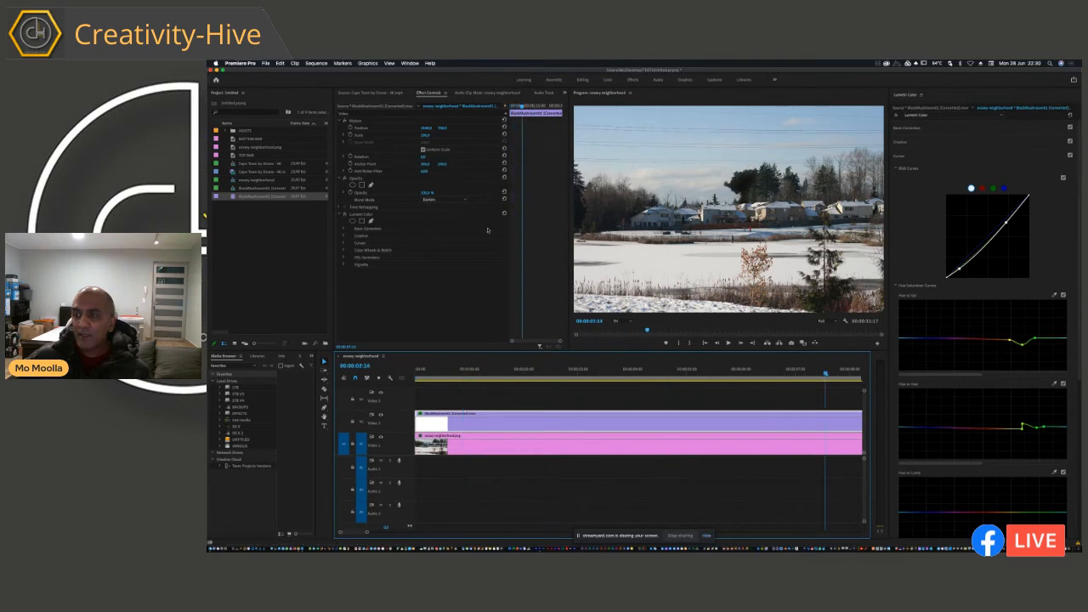
click(457, 200)
click(444, 279)
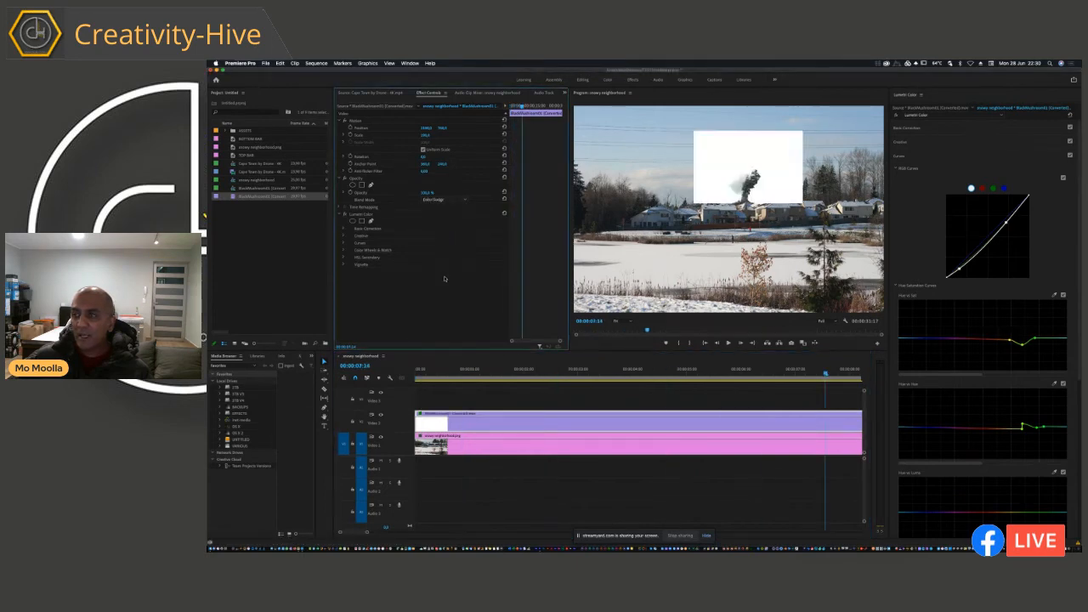
click(442, 200)
click(442, 316)
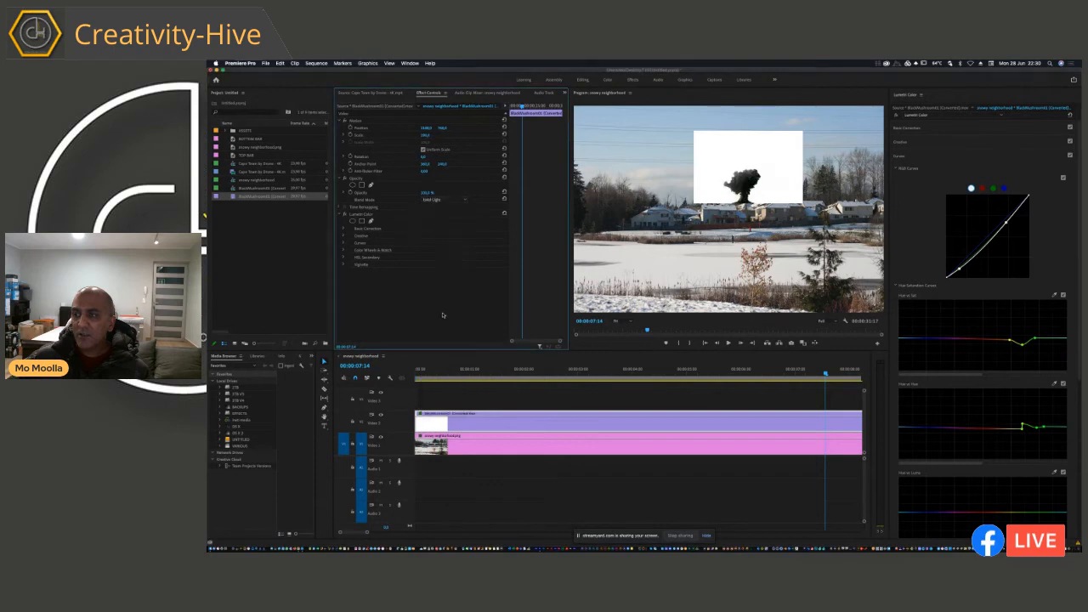
click(440, 200)
click(447, 351)
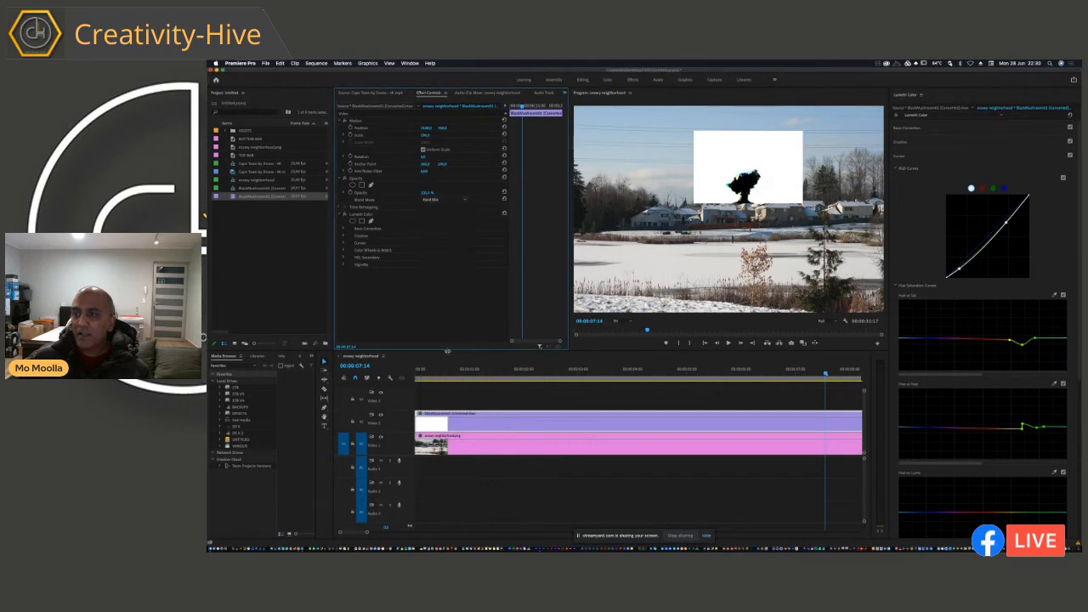
click(446, 200)
click(453, 366)
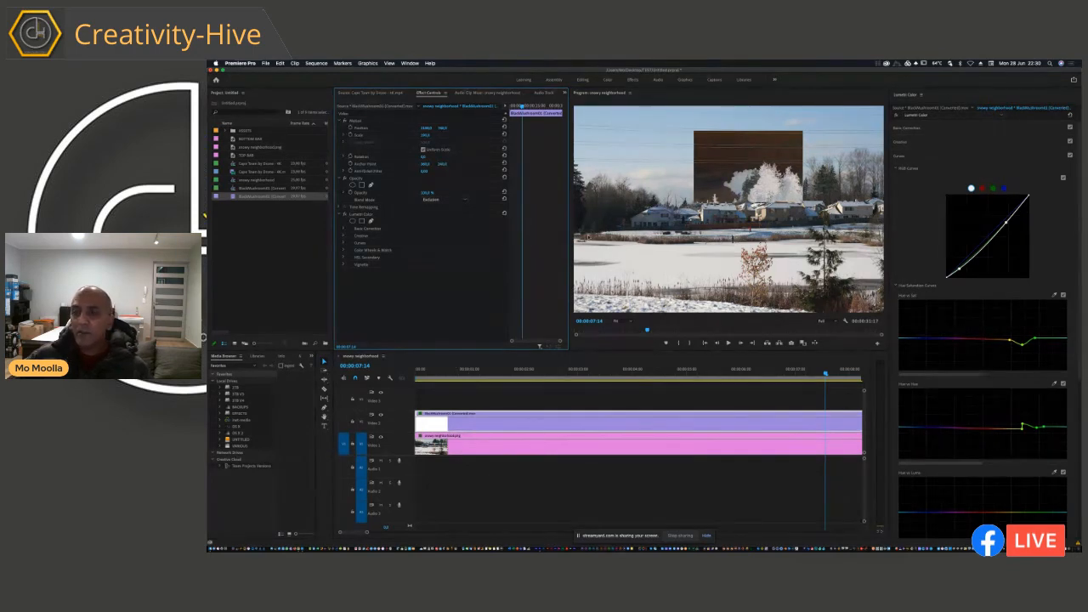
Step: Set the mushroom cloud clip's blend mode to Normal and collapse its Opacity and Lumetri Color effects
click(459, 200)
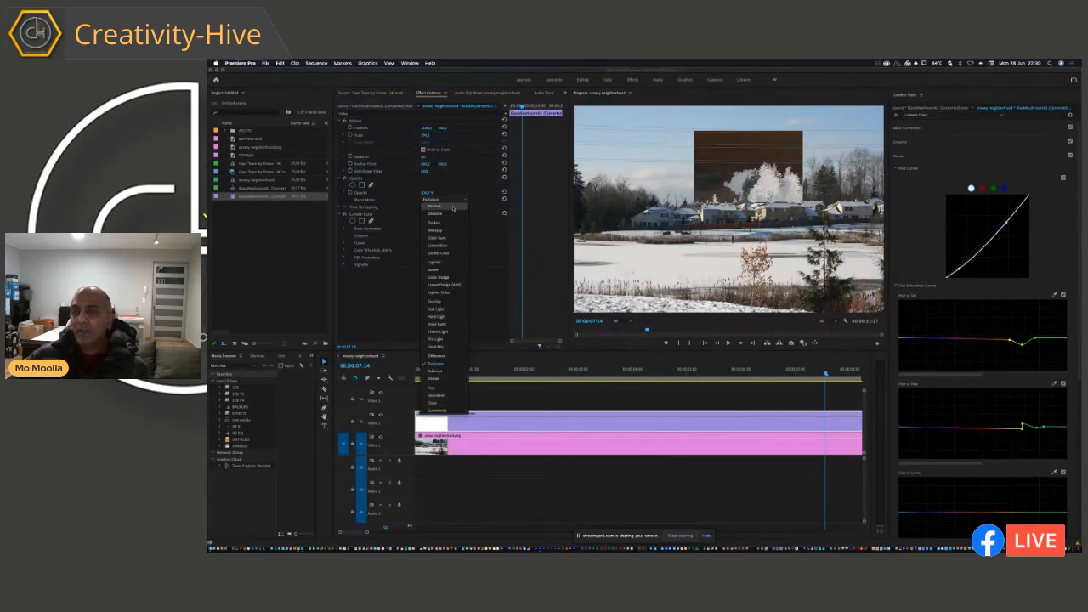
click(453, 206)
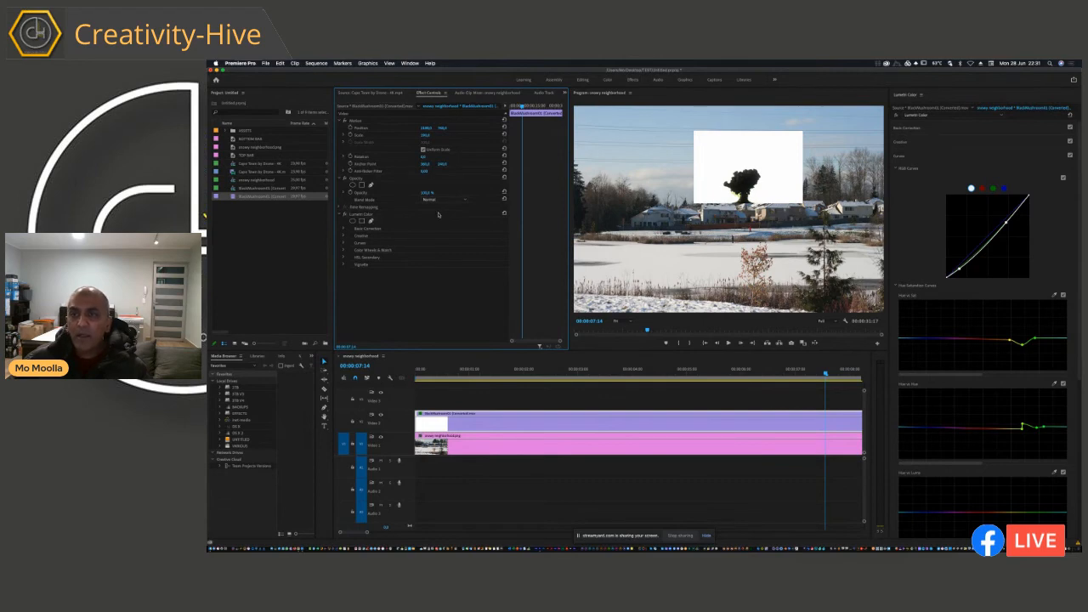
click(344, 178)
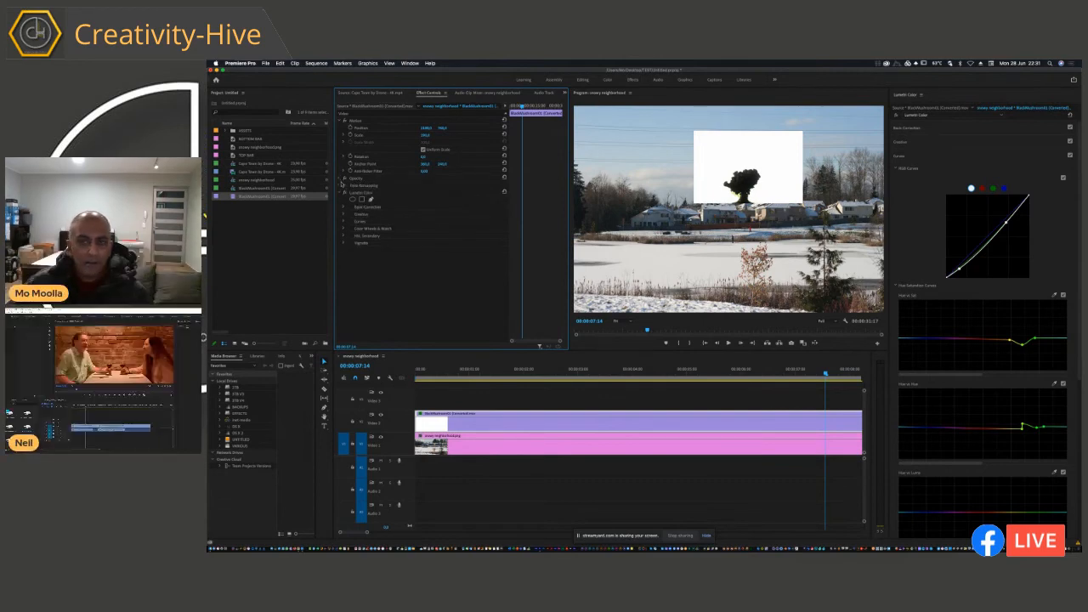
click(342, 193)
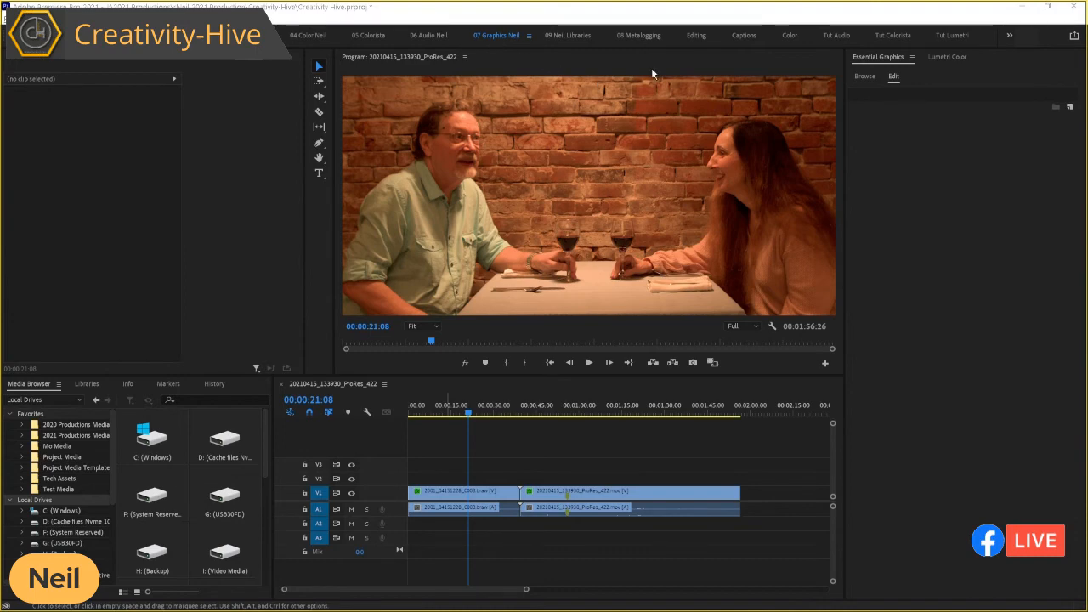
Step: Browse My Templates in Essential Graphics, switching the Local Templates Folder source off and back on
click(890, 62)
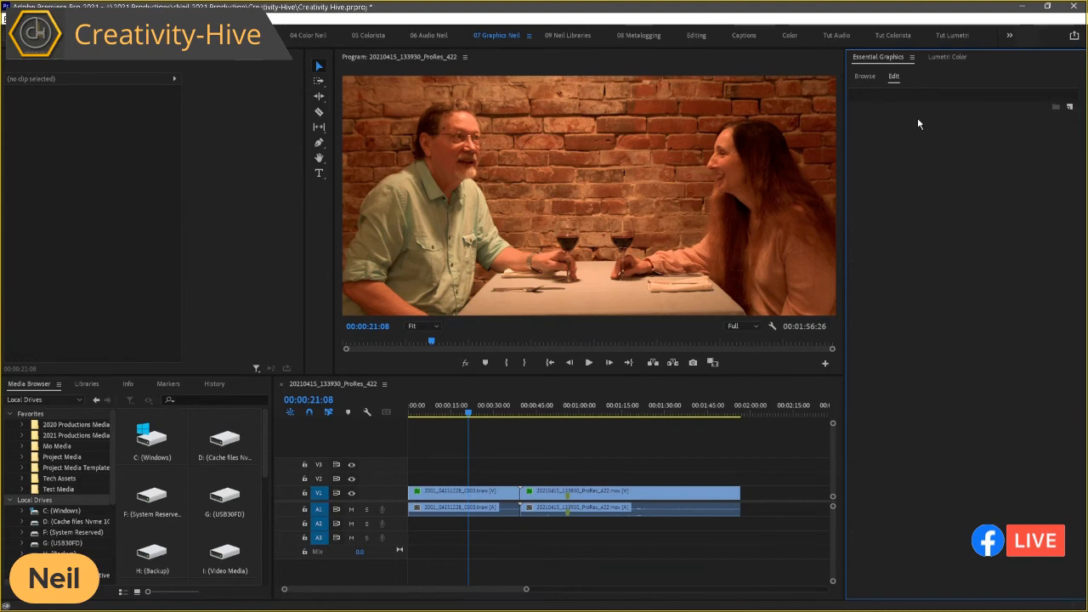
click(865, 77)
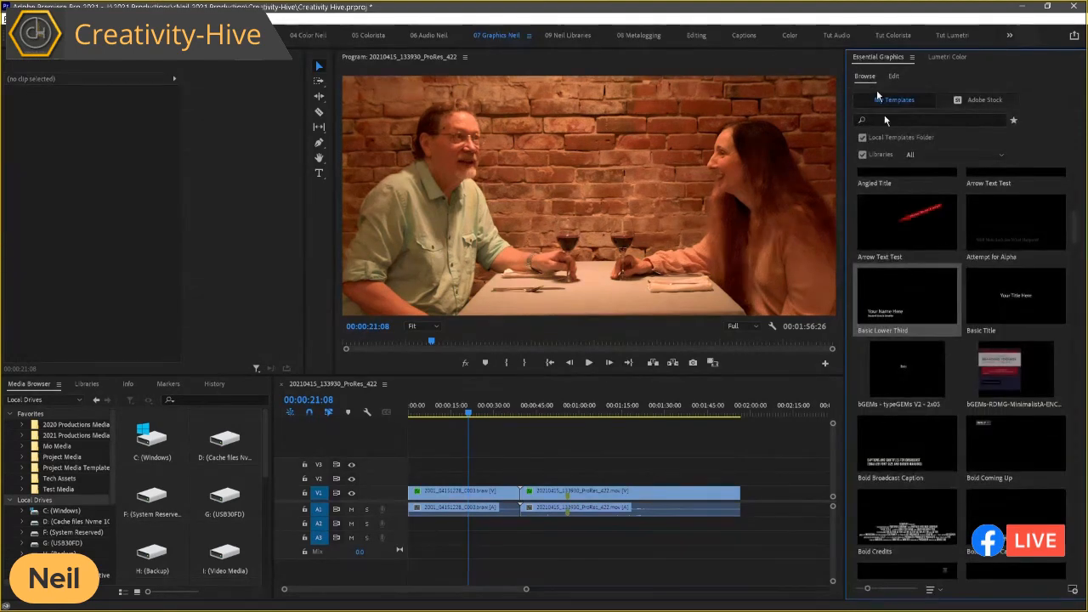
click(923, 293)
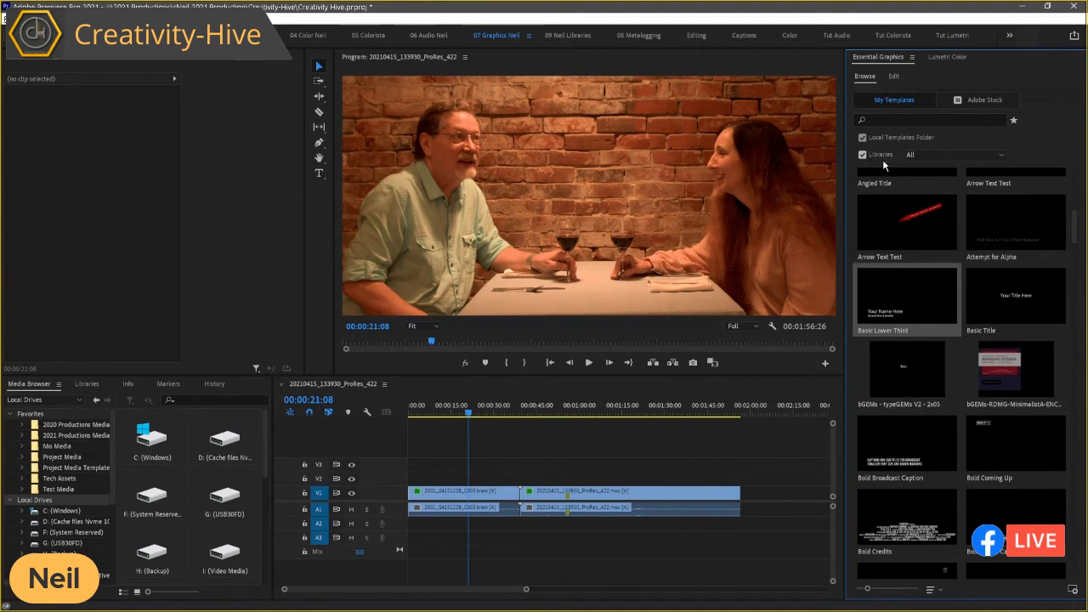
click(863, 137)
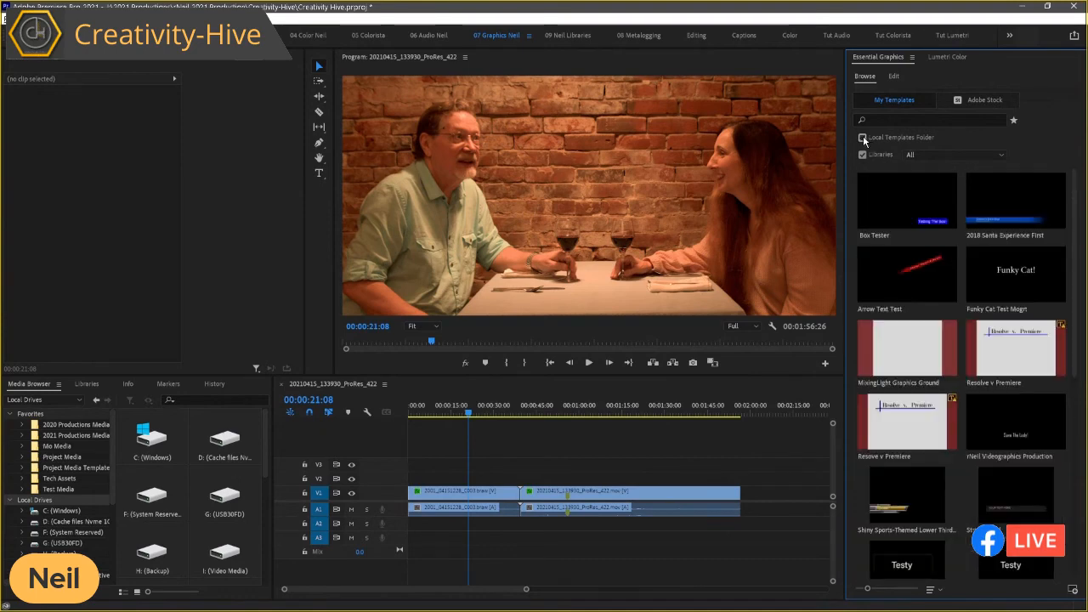
click(863, 137)
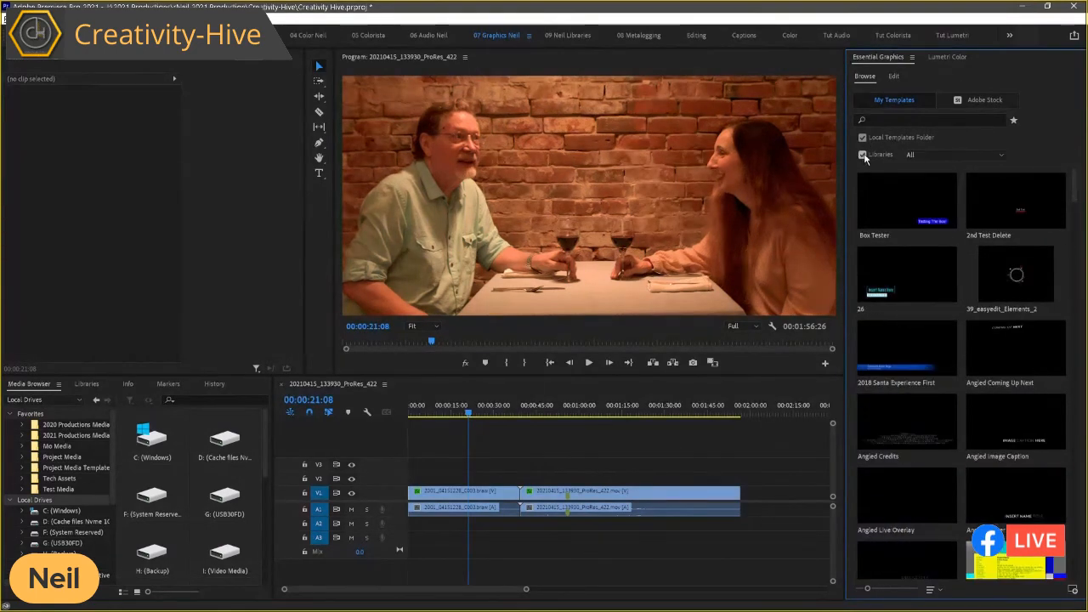
Step: Find the Basic Lower Third template and place it on V2 at 00:00:21:08 above the restaurant clip
scroll(923, 239, down, 5)
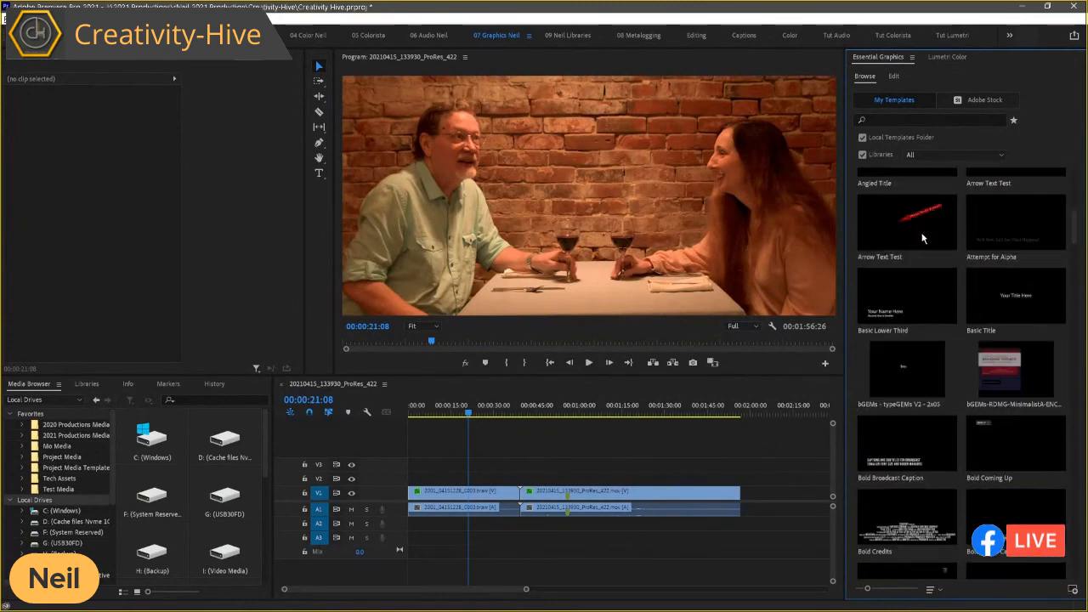
scroll(922, 237, down, 3)
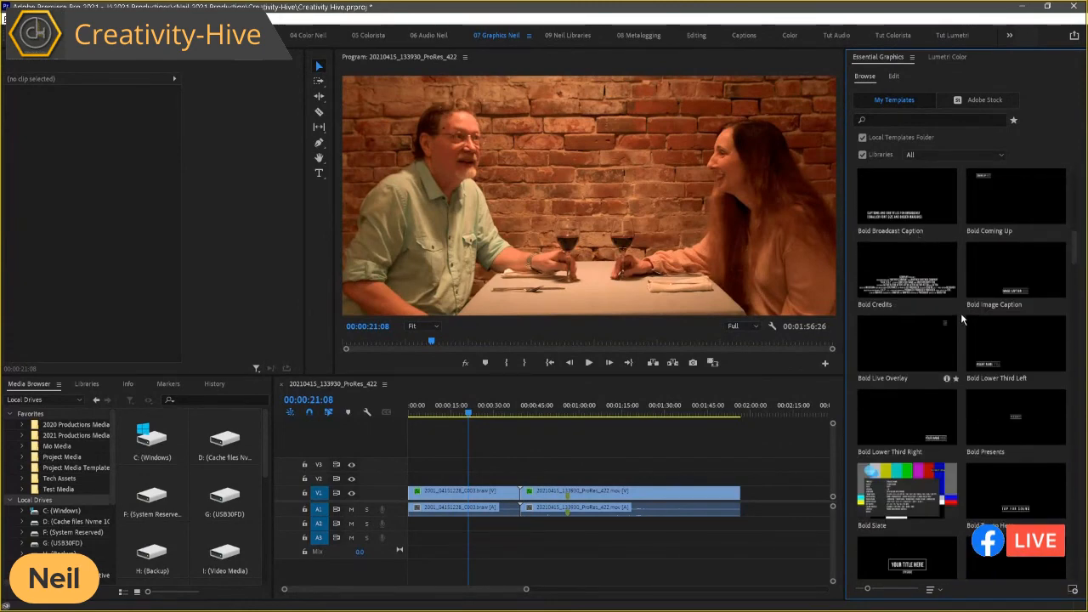
scroll(935, 315, up, 3)
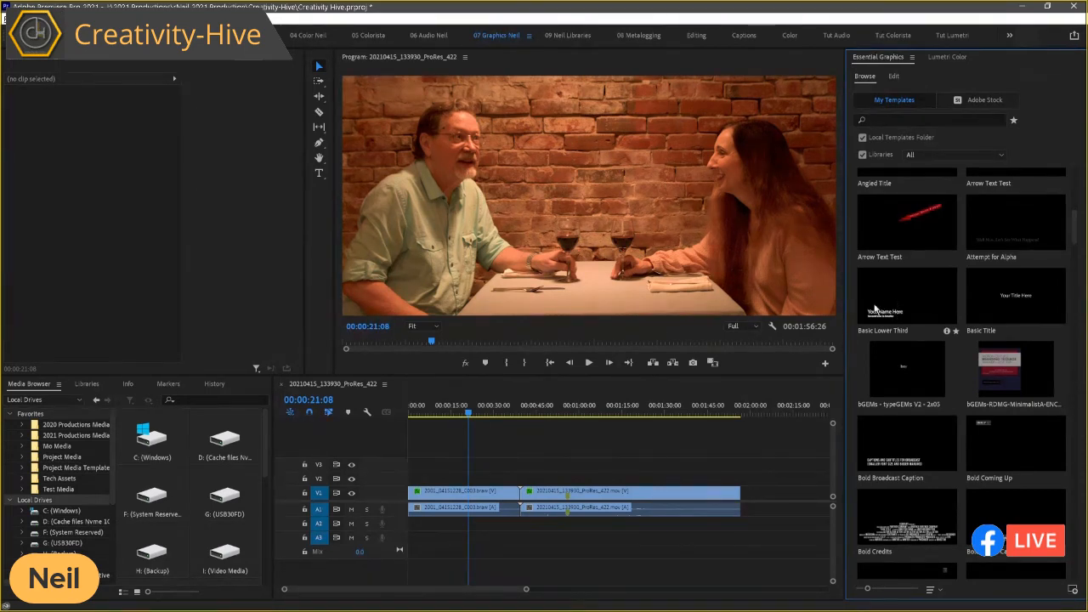
drag(878, 310, 501, 473)
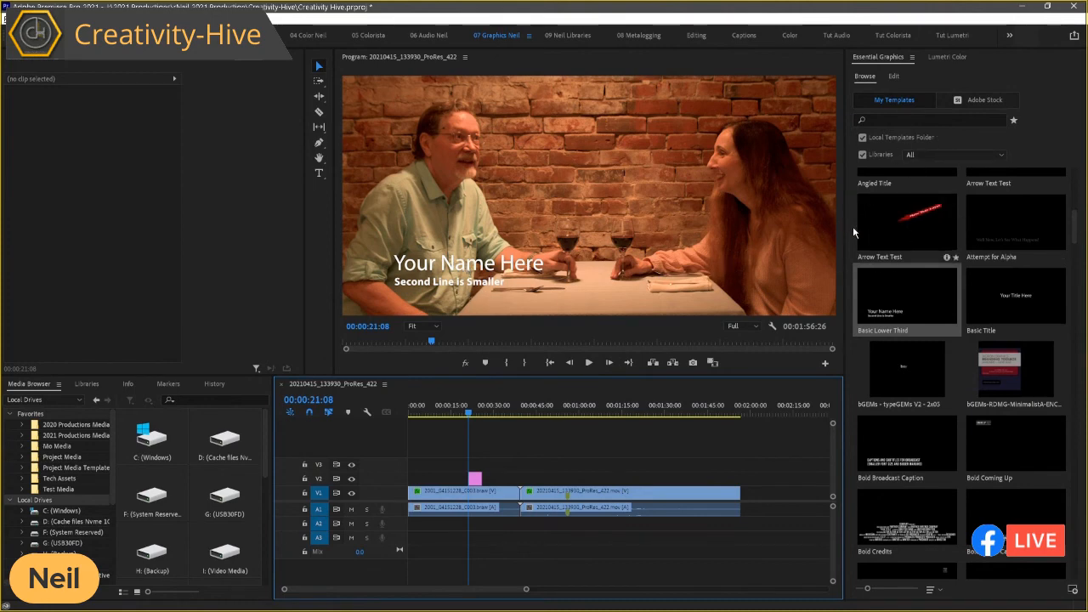
Step: Turn on a background for the "Second Line is Smaller" text and set its color to red, CB1212
click(476, 480)
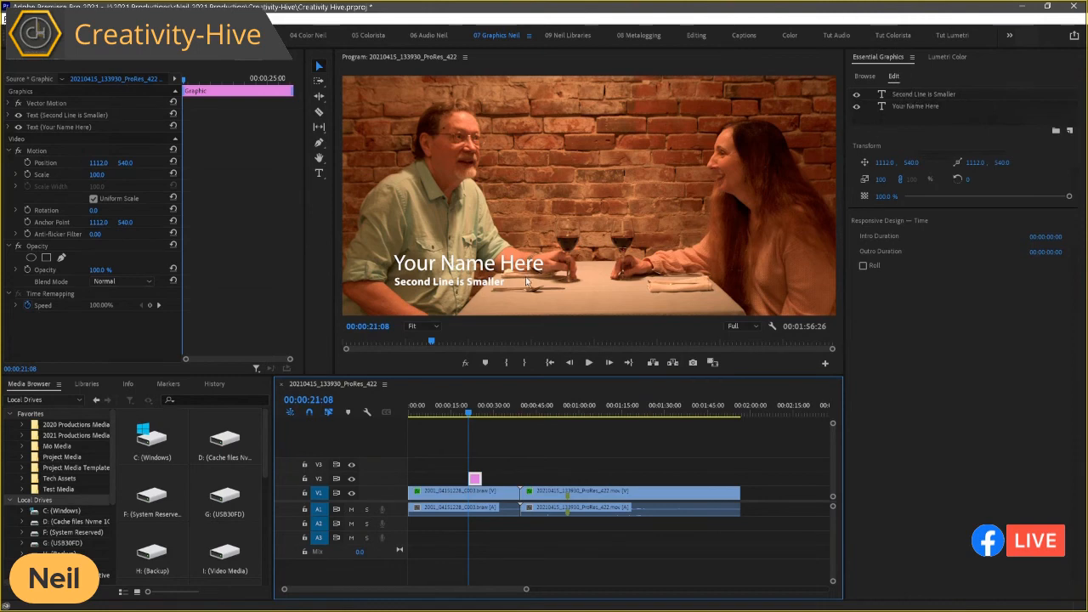
click(911, 96)
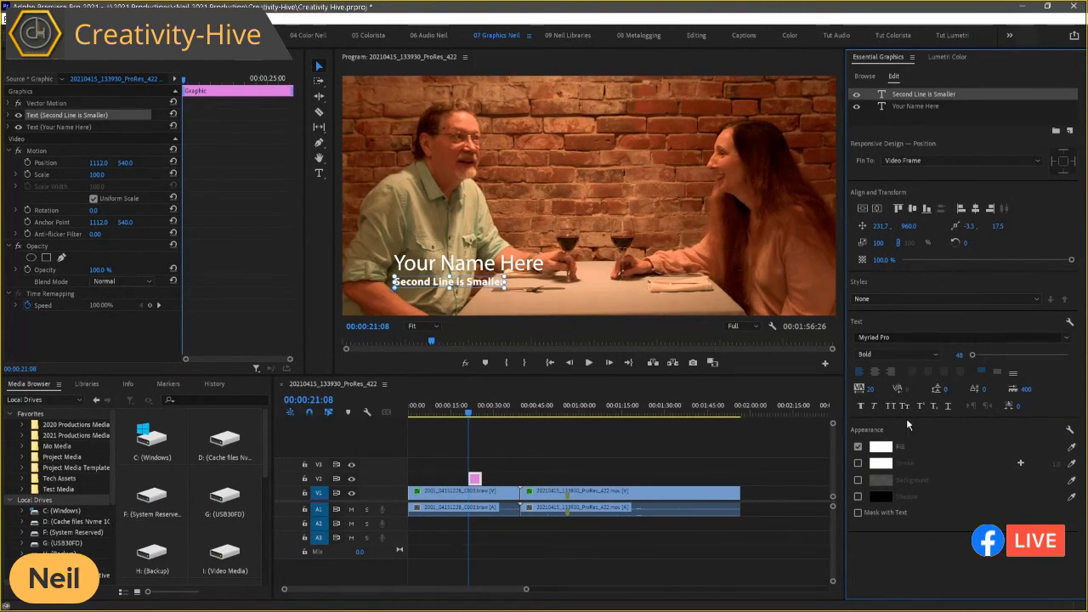
click(858, 481)
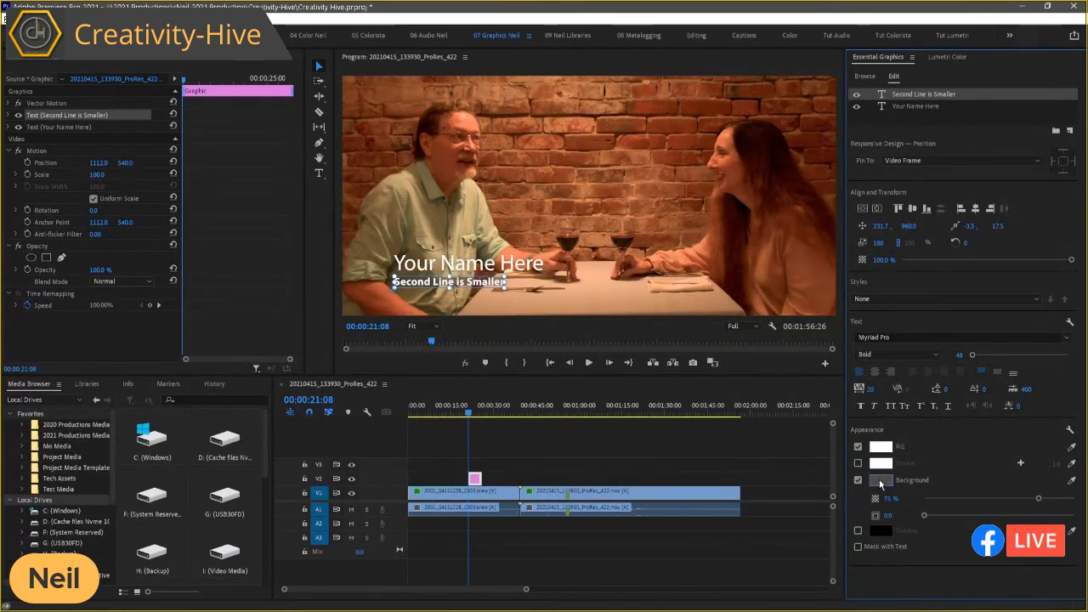
click(881, 480)
drag(762, 467, 775, 471)
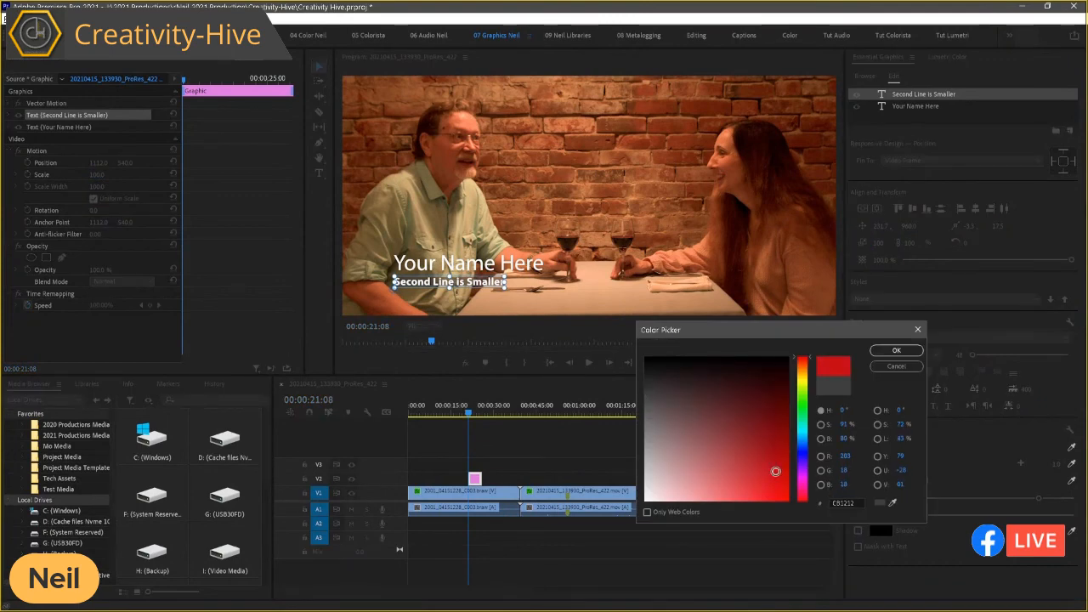
click(896, 352)
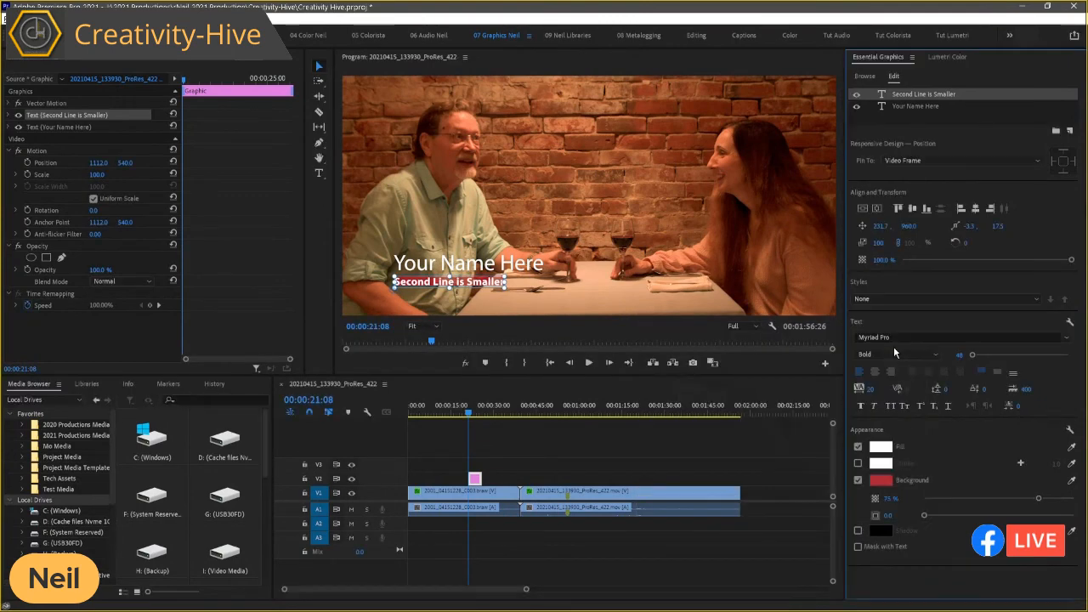
click(478, 496)
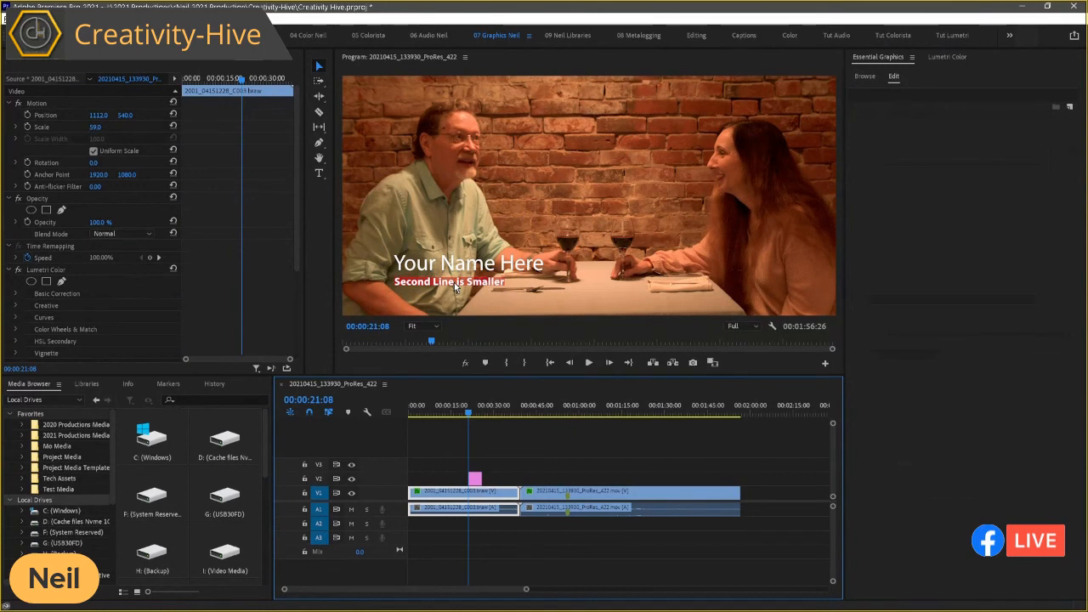
Step: Enlarge the red background behind the second text line to a size of about 21.5
click(476, 480)
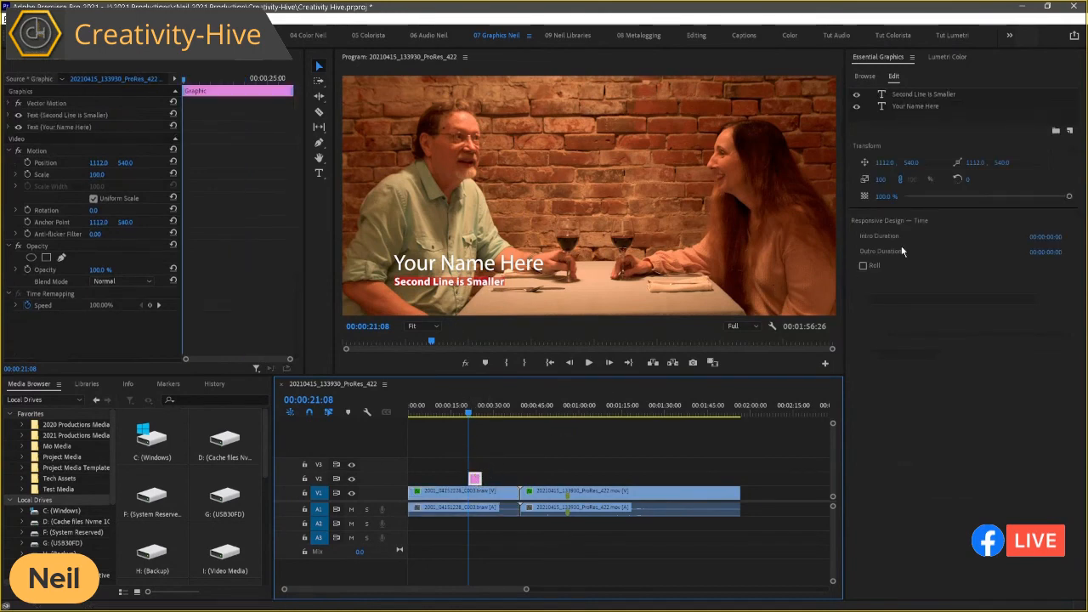
click(914, 93)
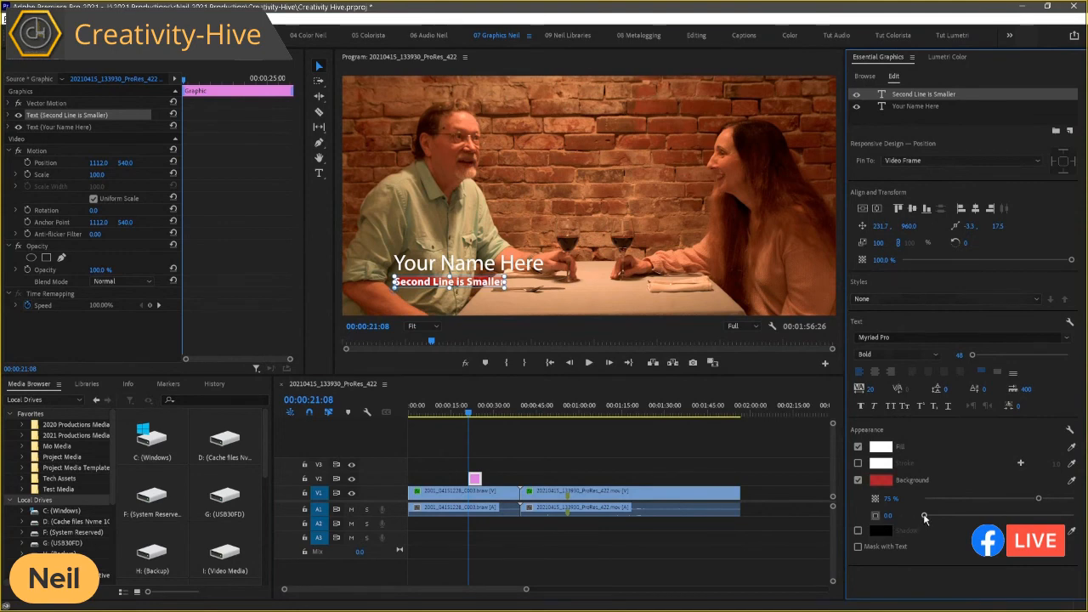
drag(925, 518, 950, 519)
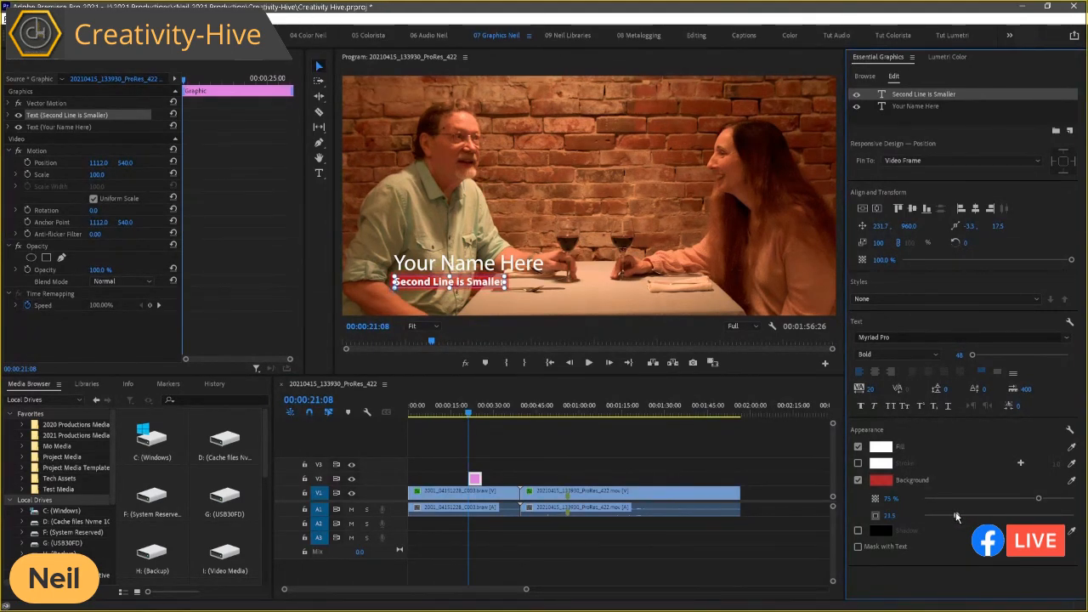
click(479, 503)
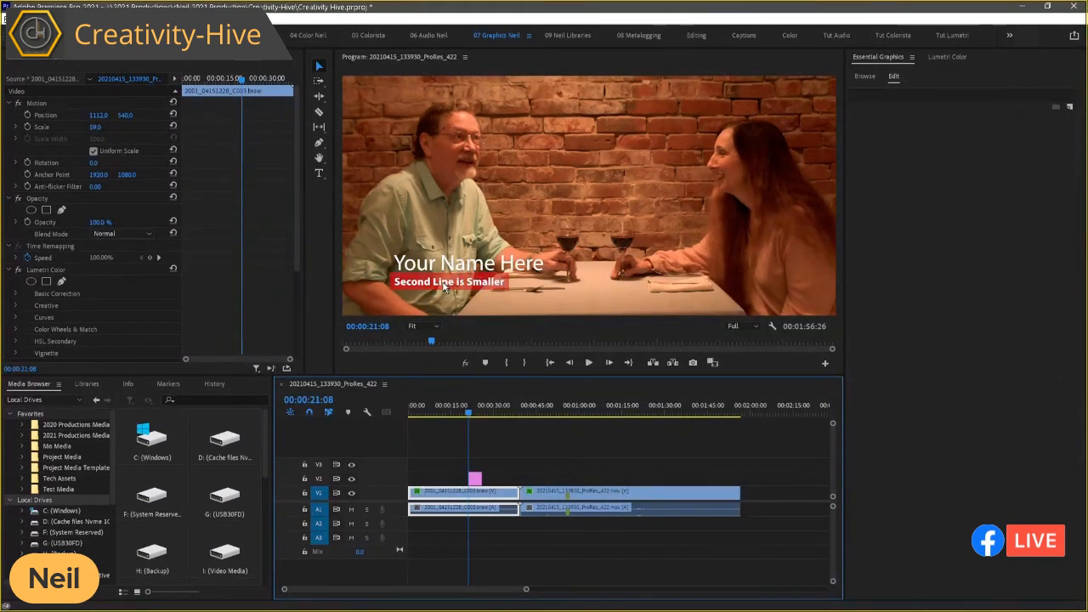
Step: Lower the opacity of the second line's red background, trying 36% before setting it to 55%
click(476, 479)
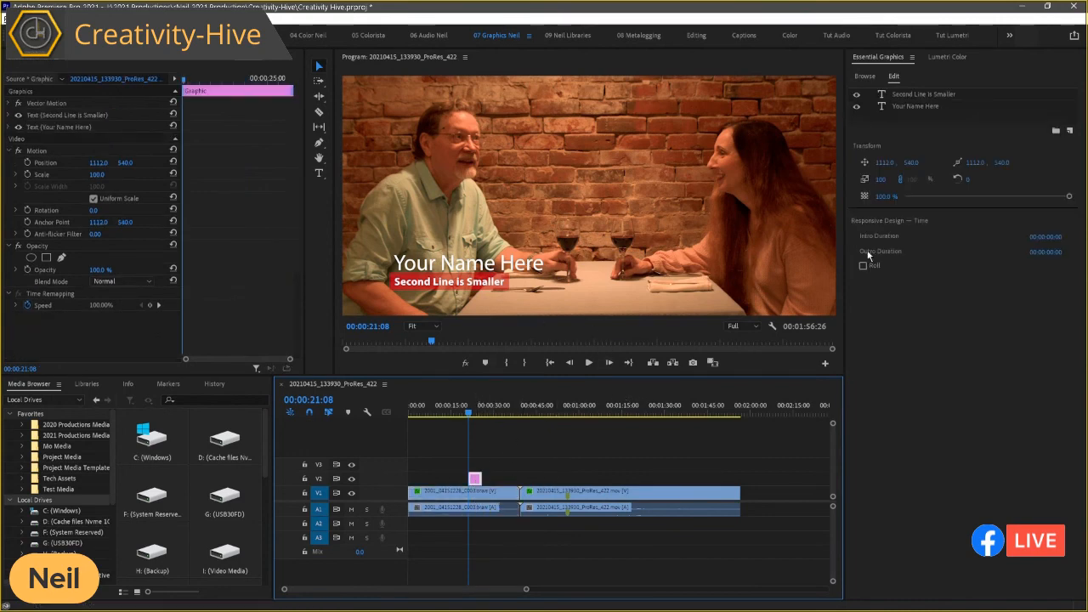
click(918, 93)
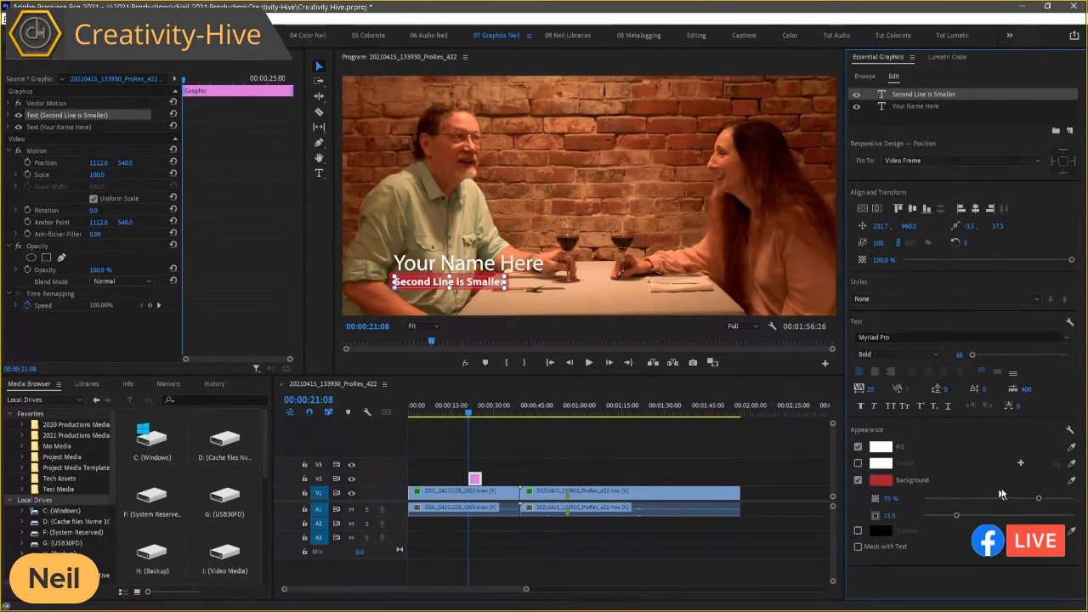
drag(1040, 500, 978, 502)
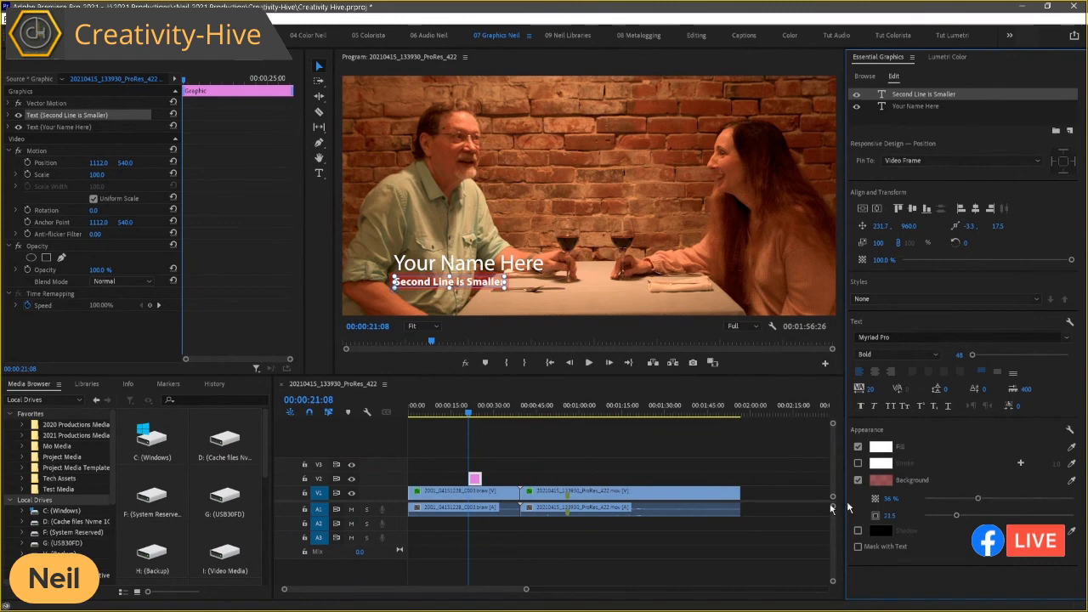
click(473, 493)
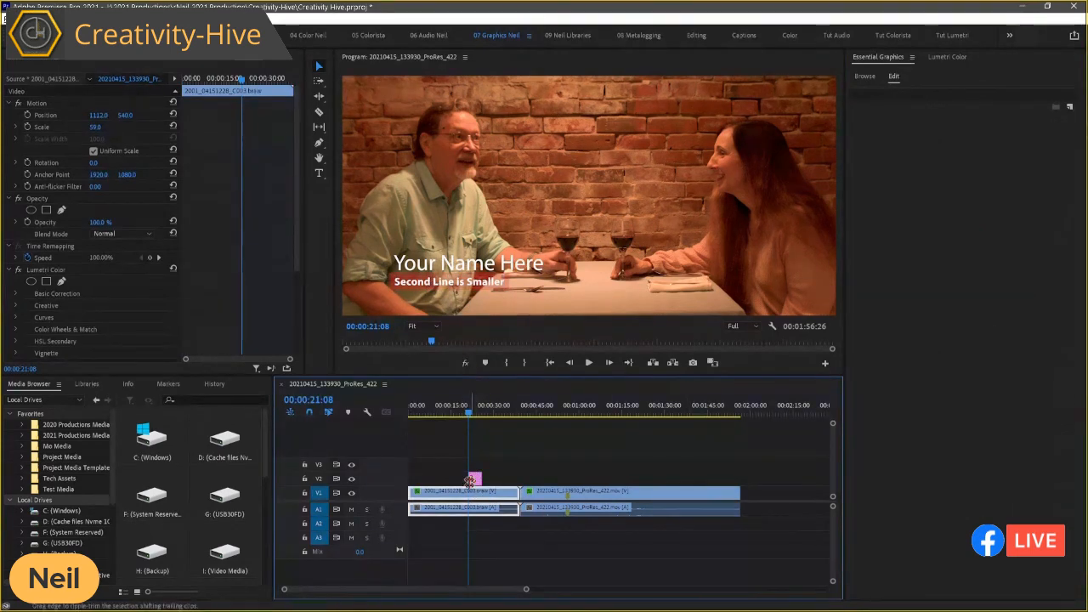
click(474, 480)
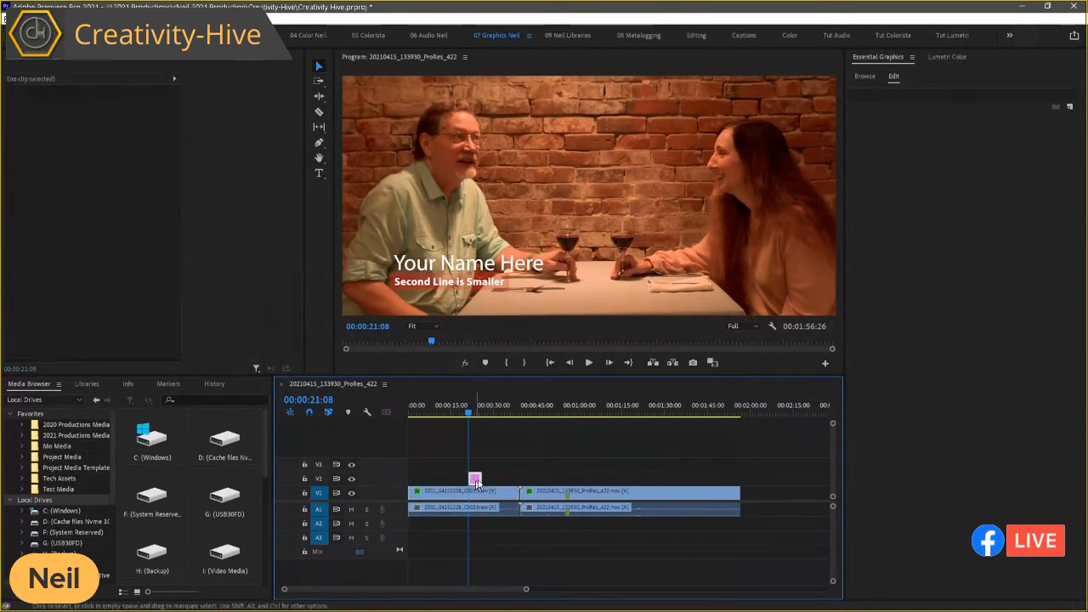
click(936, 95)
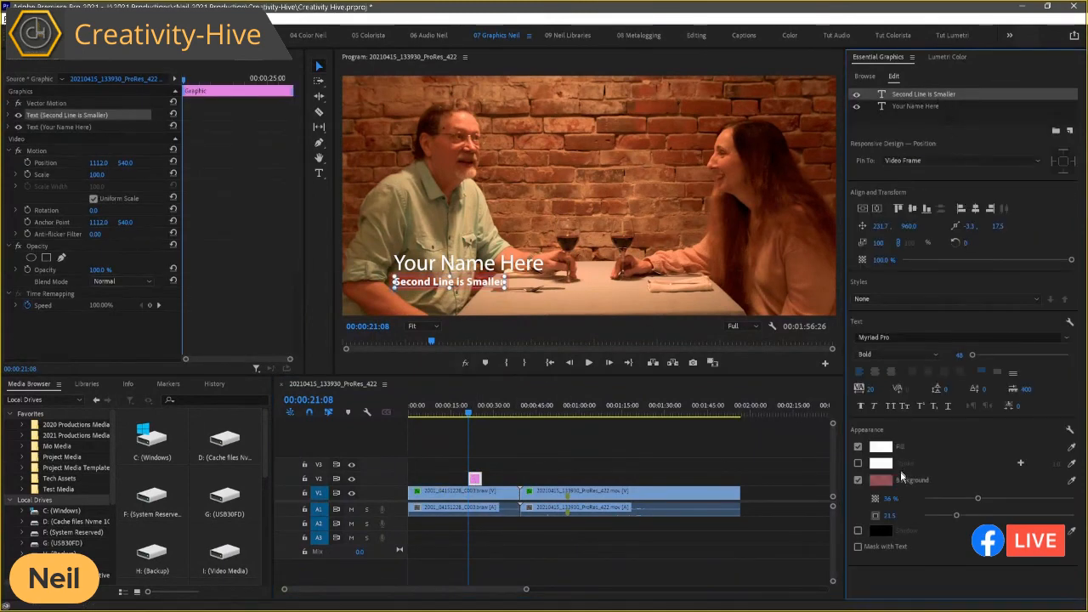
click(1005, 500)
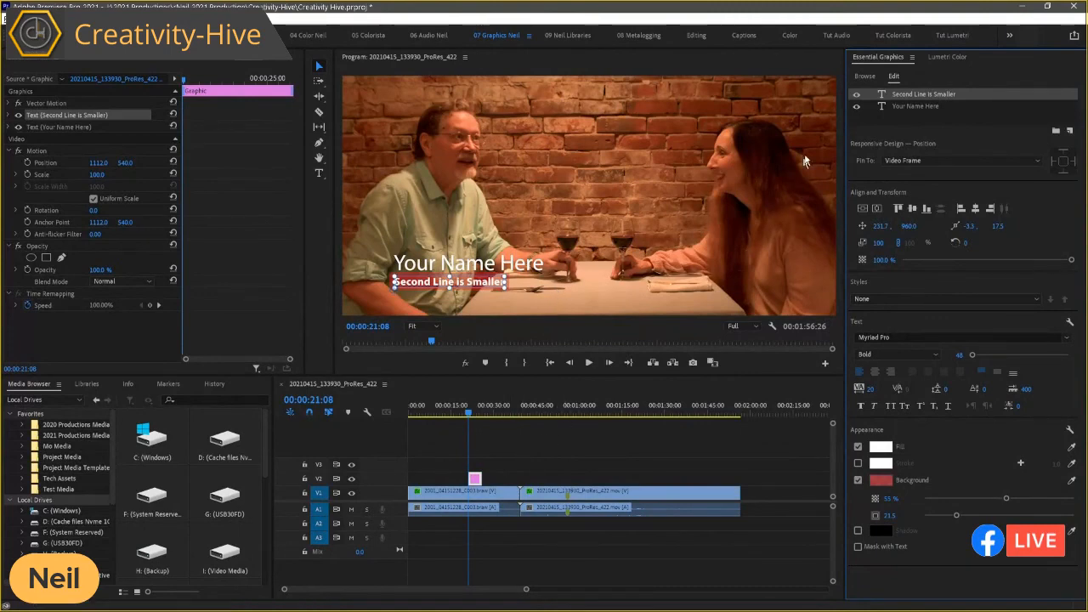
Step: Replace the "Your Name Here" text with the person's full name and move the playhead to 00:00:22:20
click(922, 108)
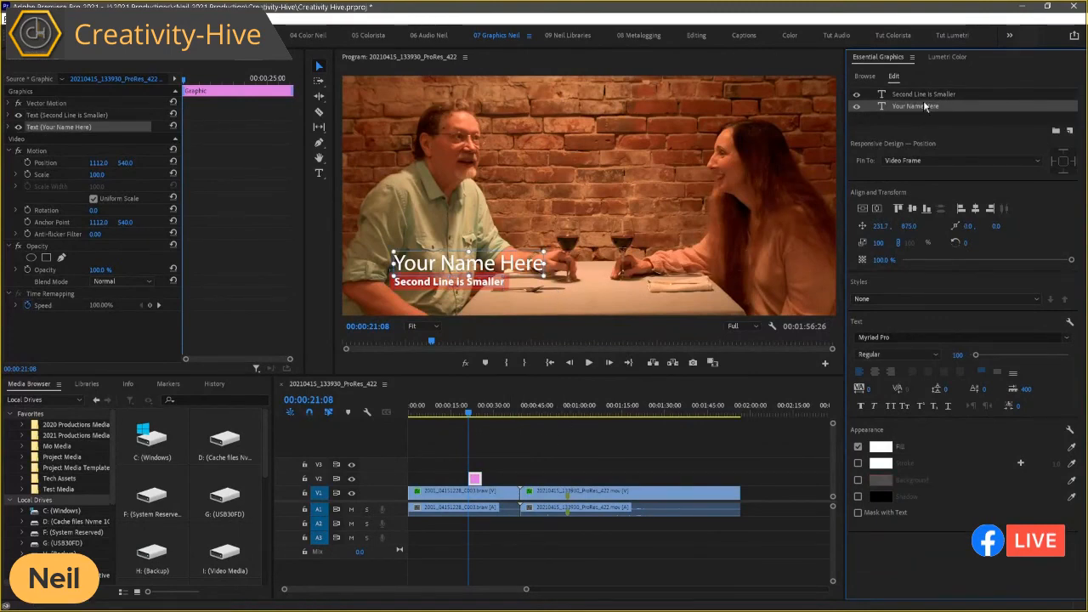
double_click(467, 264)
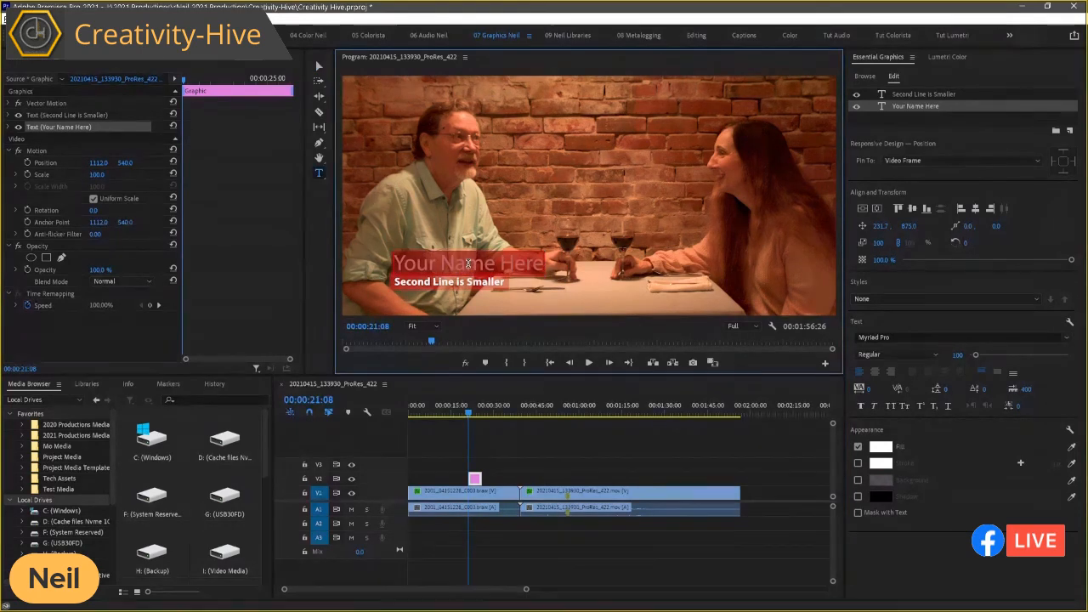
text(R Neil Haugen)
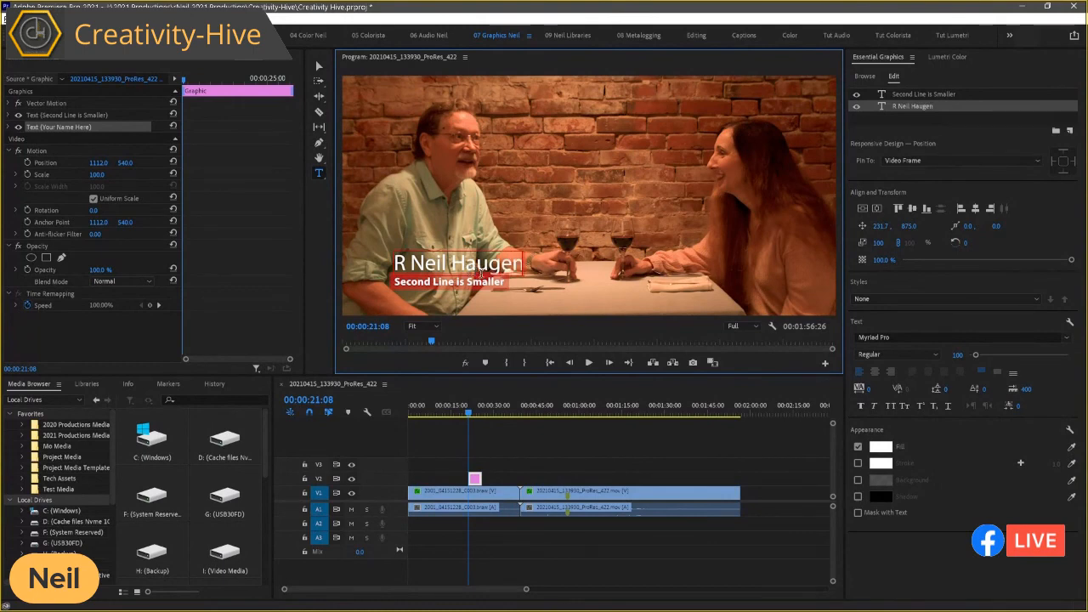
click(491, 406)
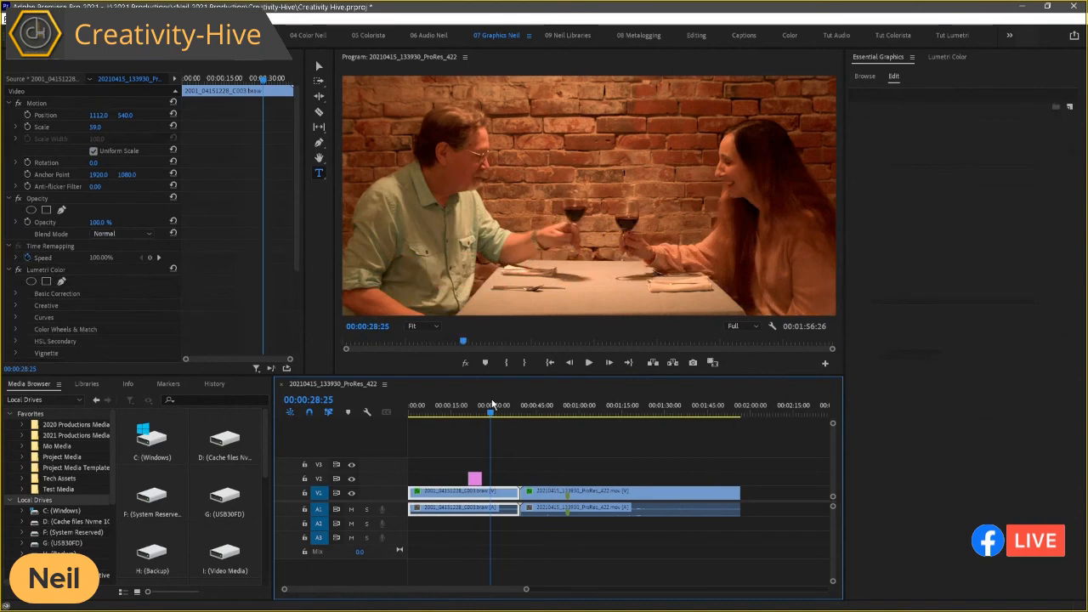
drag(492, 405, 474, 407)
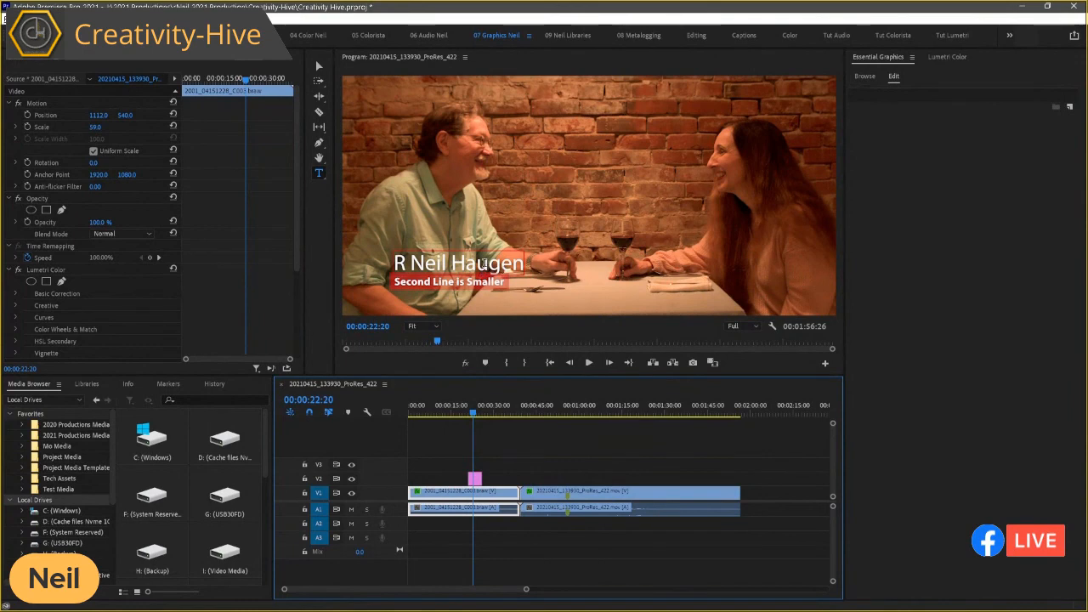
Step: Change the fill color of the name line in the lower third to cyan, using a hue of 190°
click(477, 480)
click(904, 104)
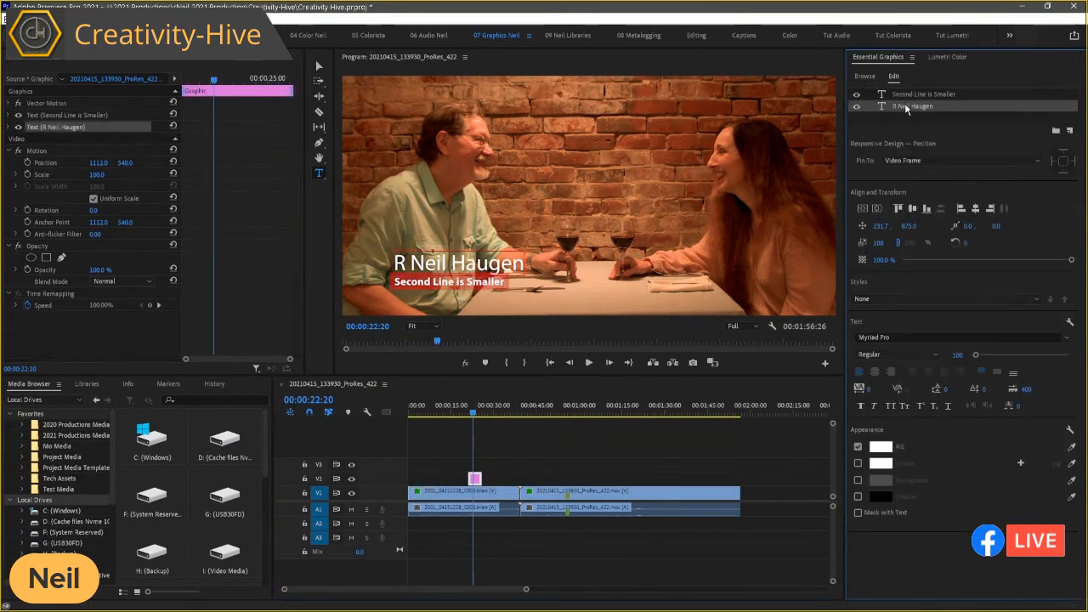
click(881, 447)
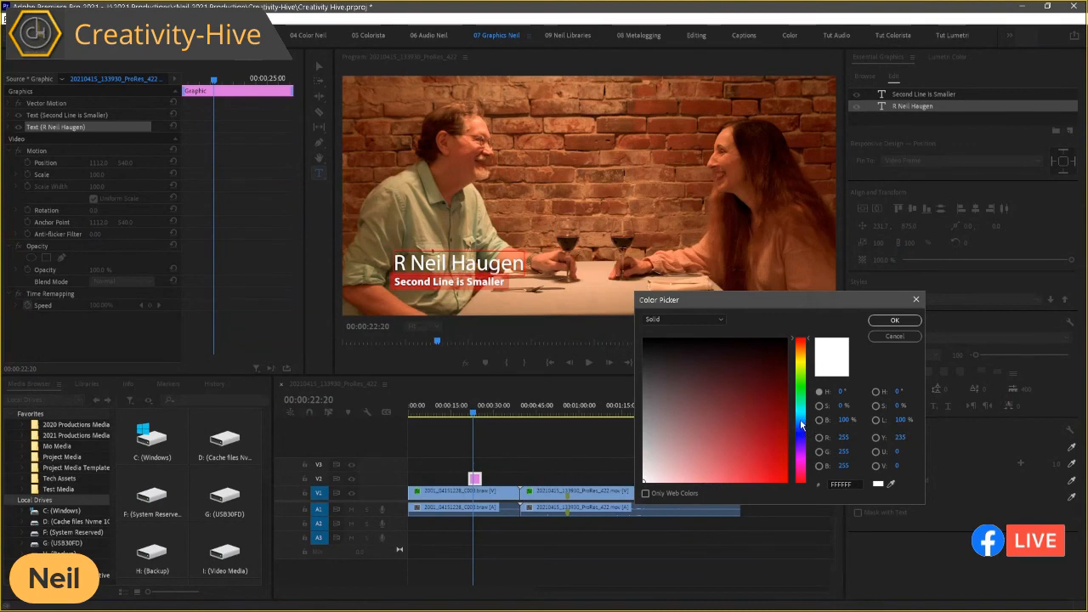
click(800, 417)
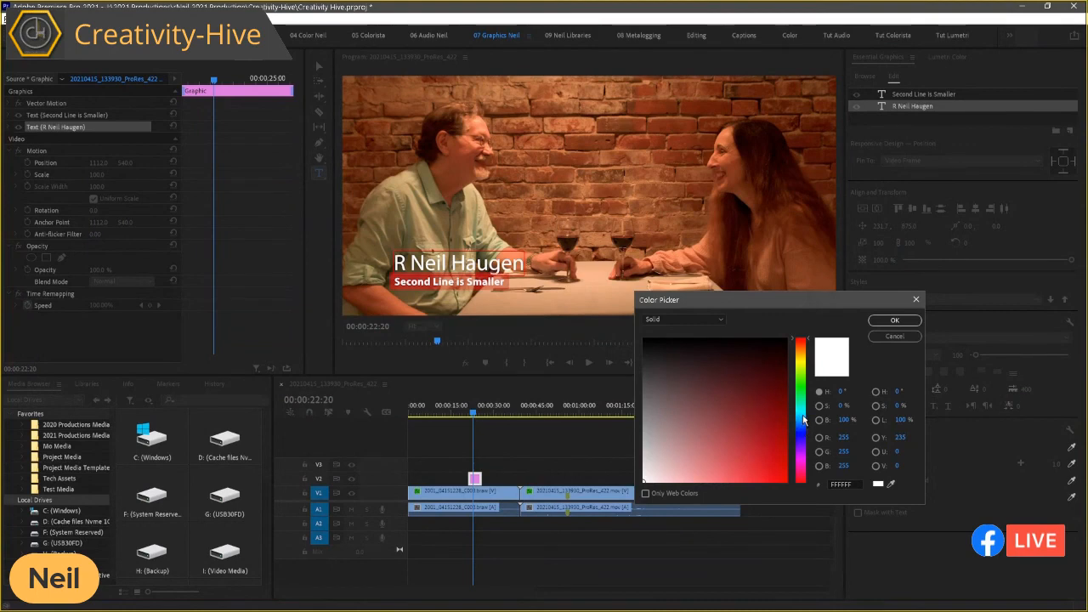
click(778, 464)
click(891, 321)
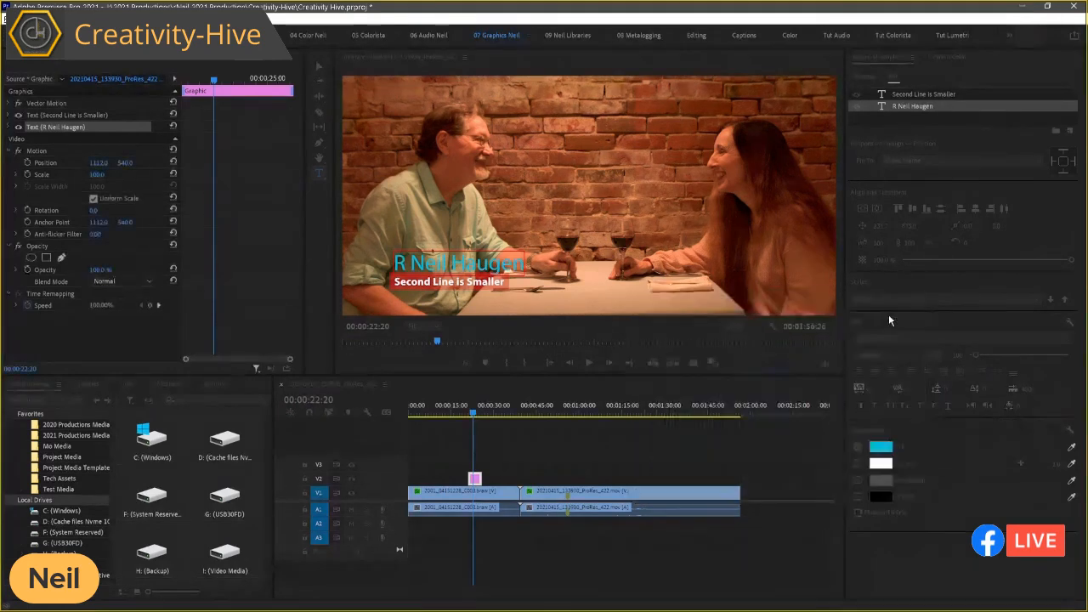
click(487, 502)
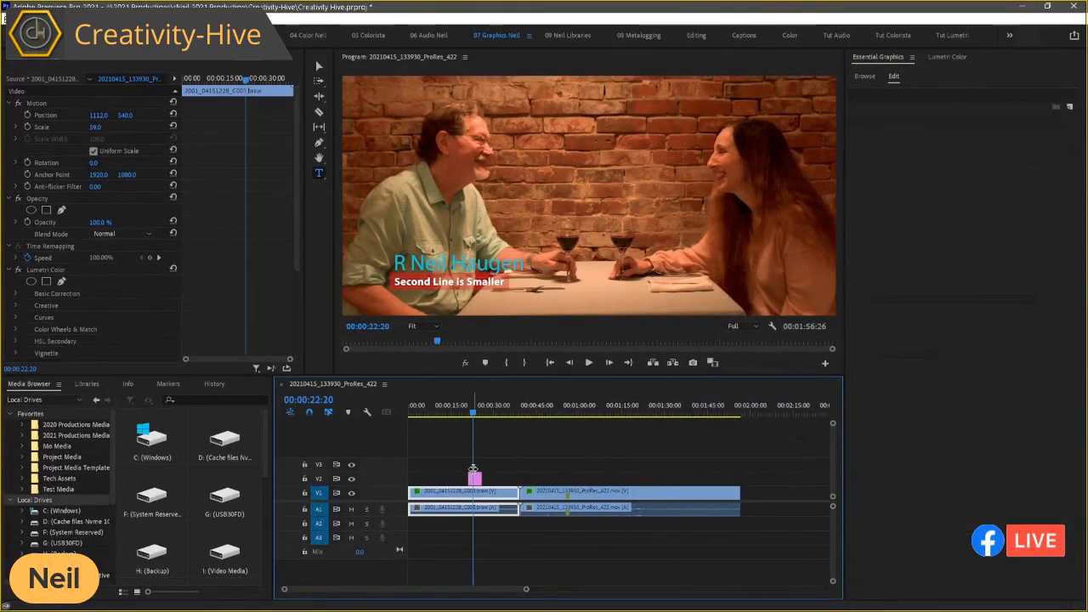
Step: Select the graphic's two text layers in turn to compare their text and appearance settings
click(475, 482)
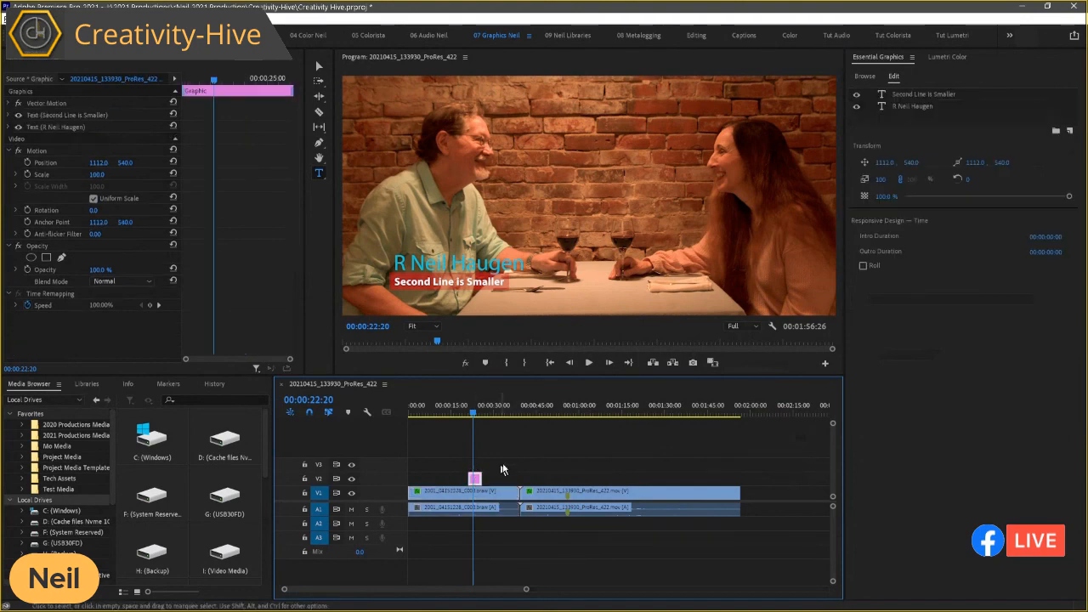
click(917, 95)
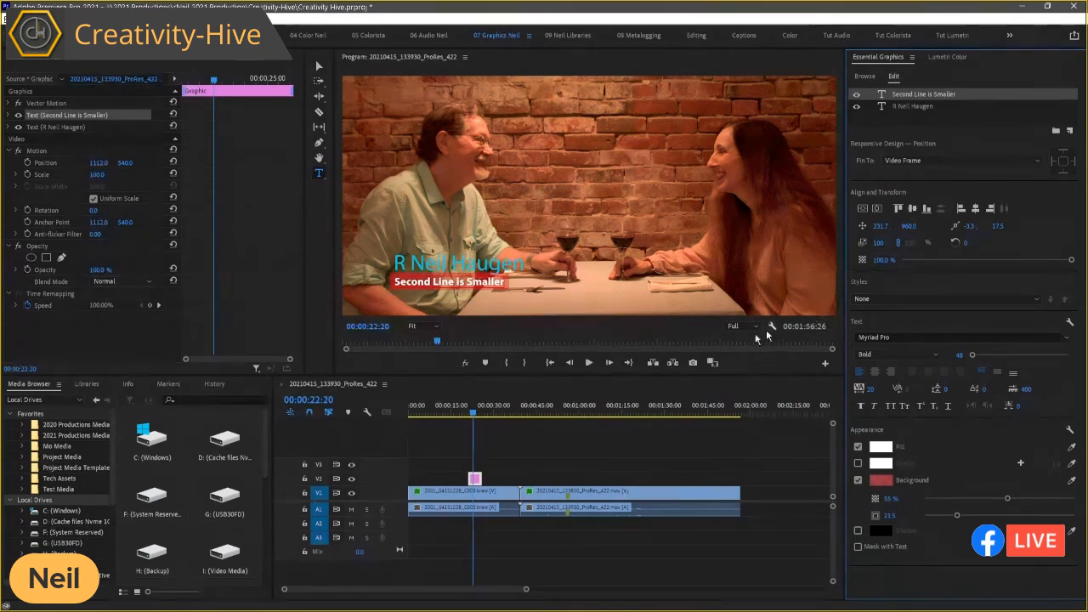
click(476, 490)
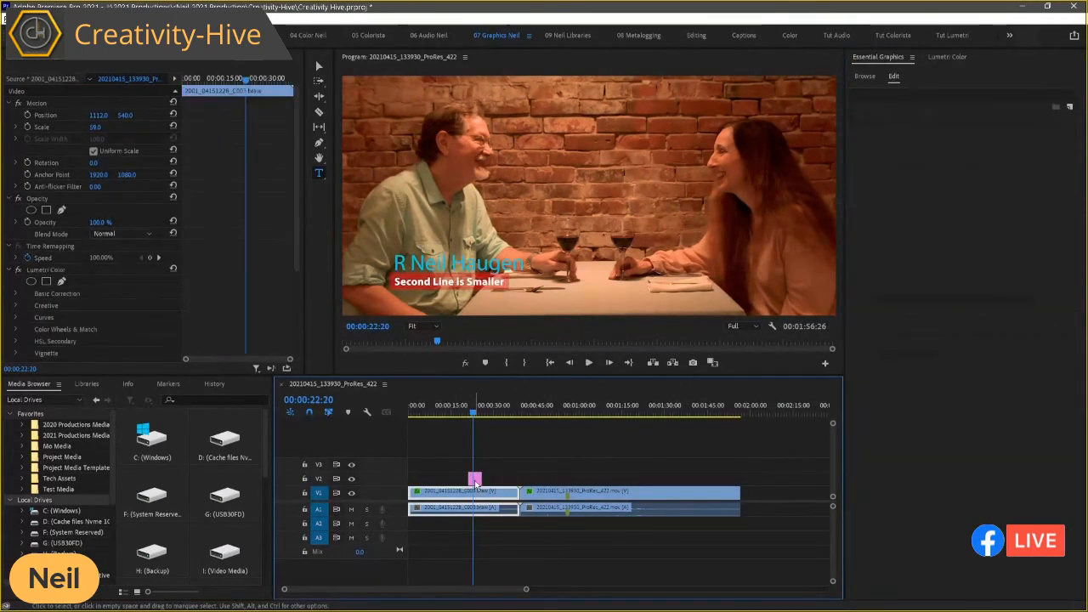
click(475, 480)
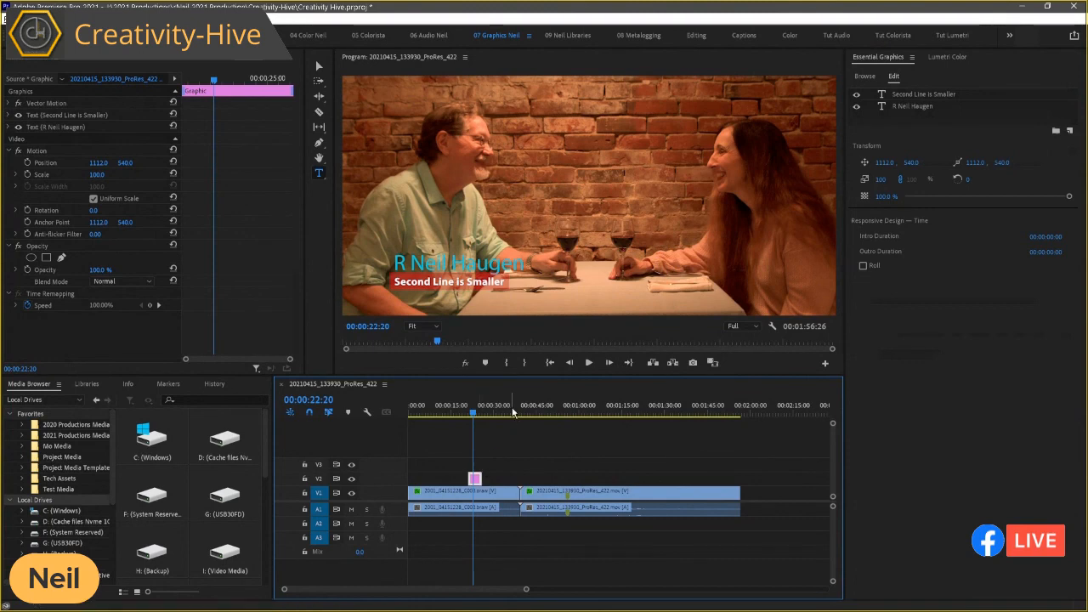
click(909, 94)
click(910, 104)
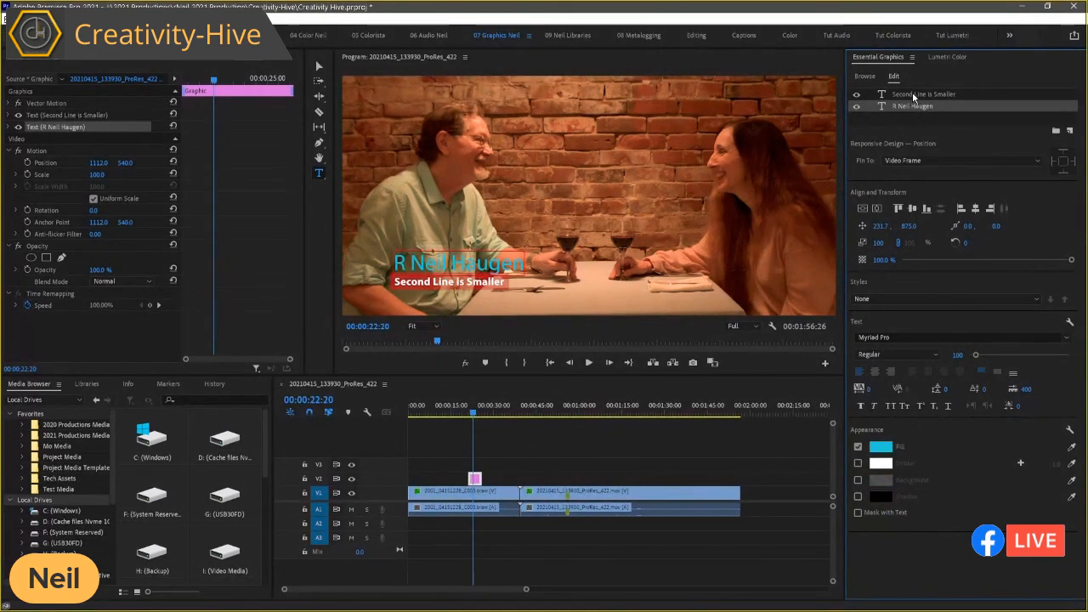
click(913, 94)
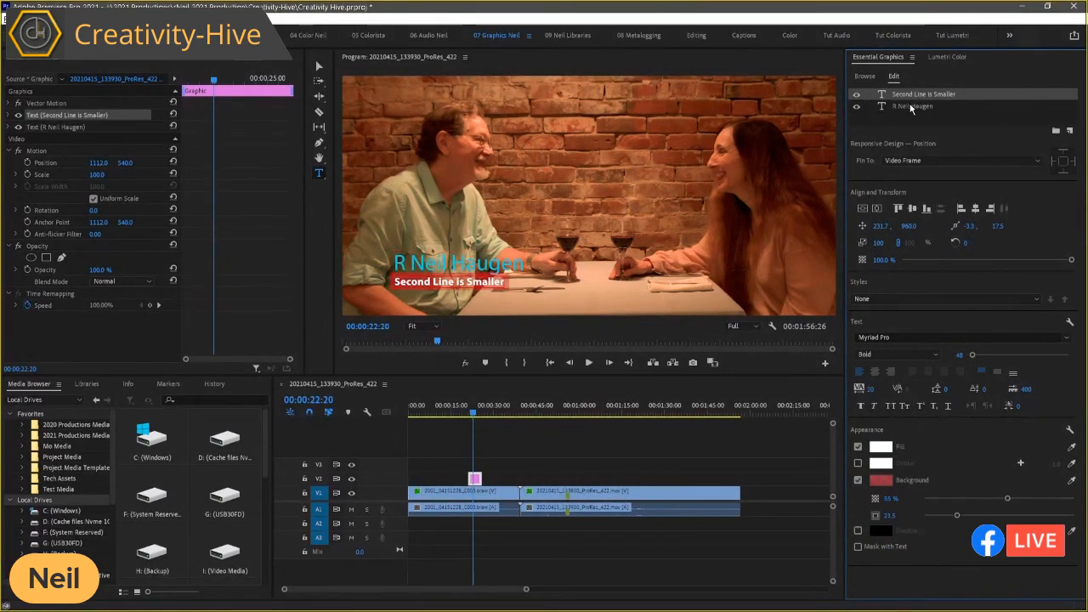
Step: Expand the name text's effect properties and review its source text, appearance and transform settings
click(910, 107)
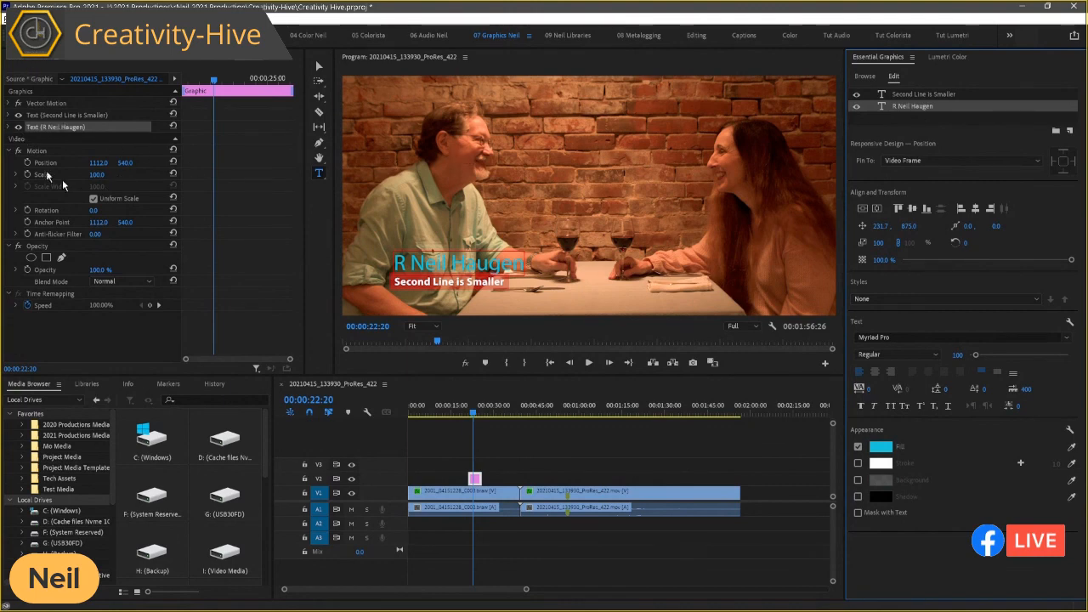
click(8, 127)
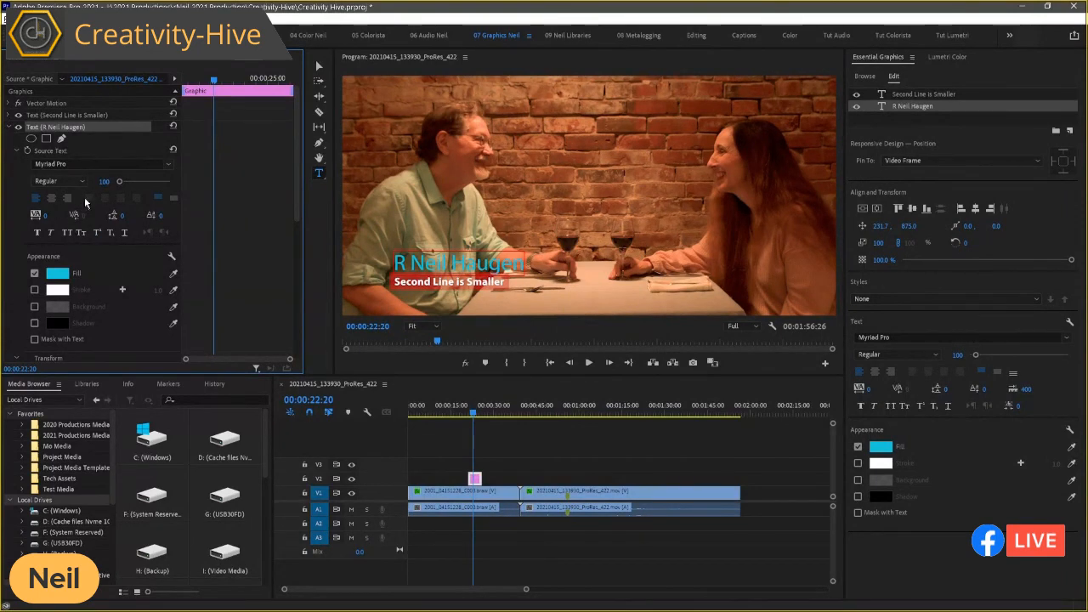
scroll(95, 249, down, 4)
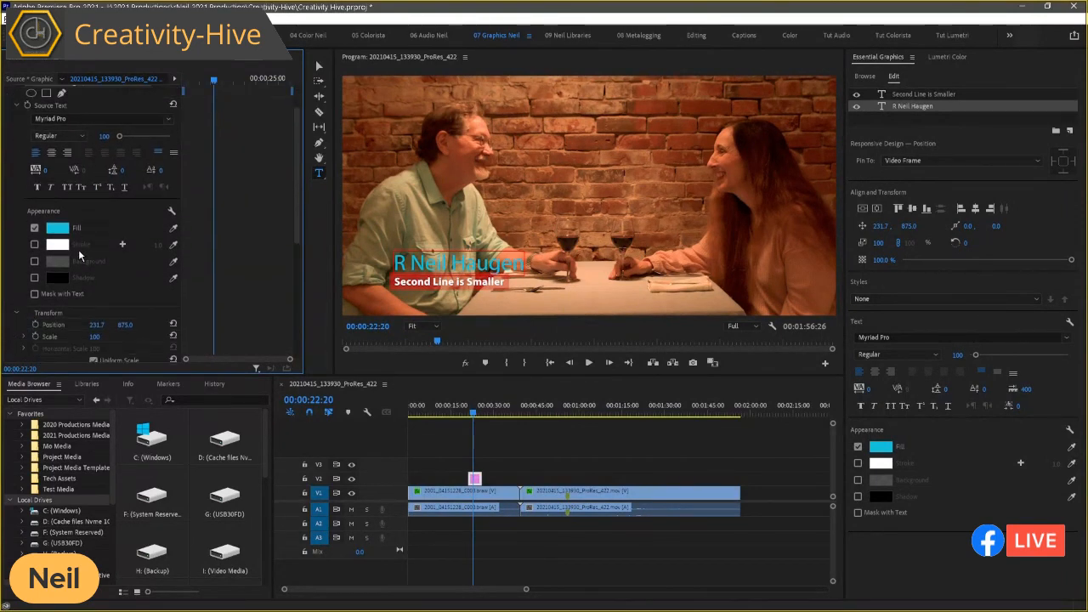
scroll(79, 259, down, 2)
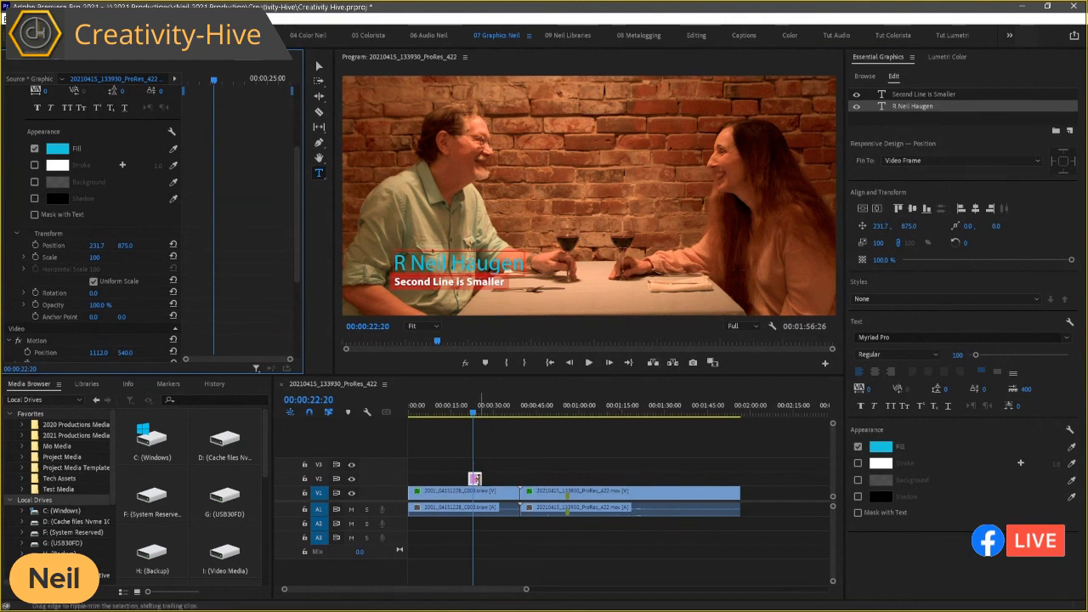
Step: Reselect the lower-third graphic on V2 and its "Second Line is Smaller" text layer
click(477, 481)
click(480, 493)
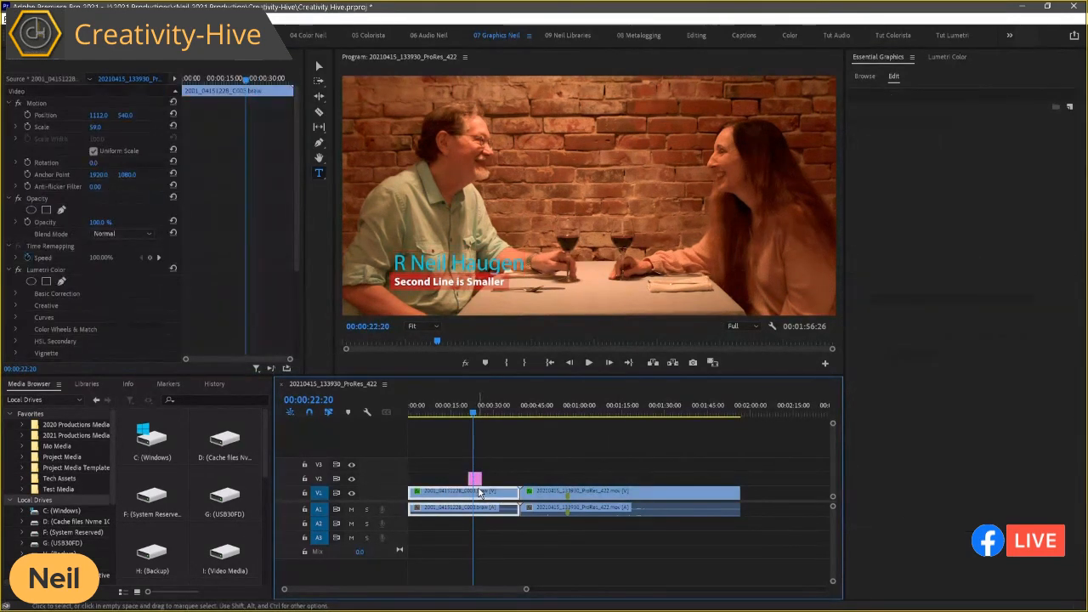
click(474, 479)
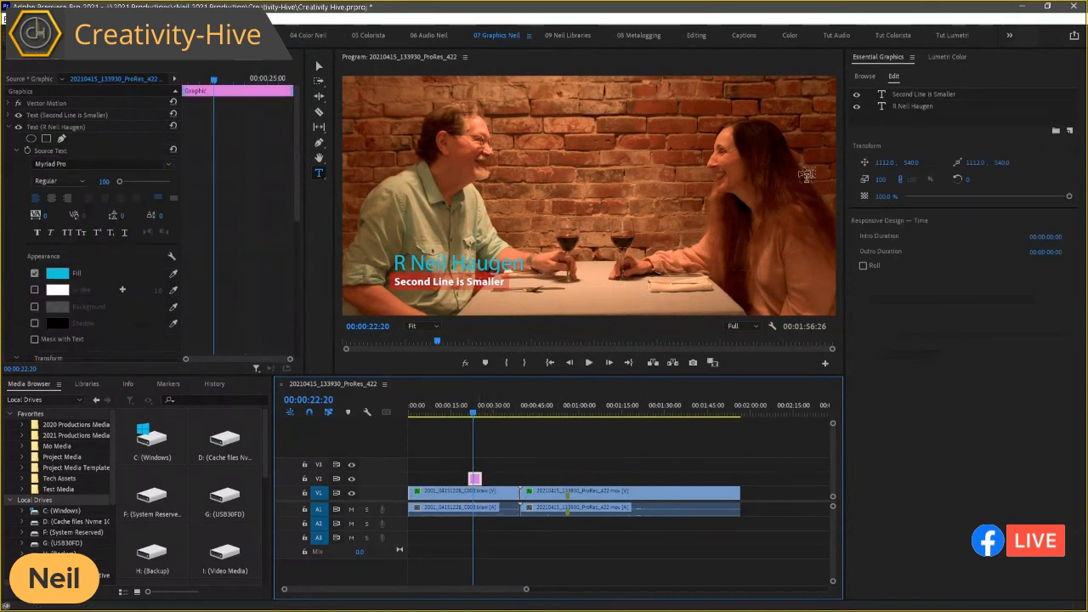
click(908, 96)
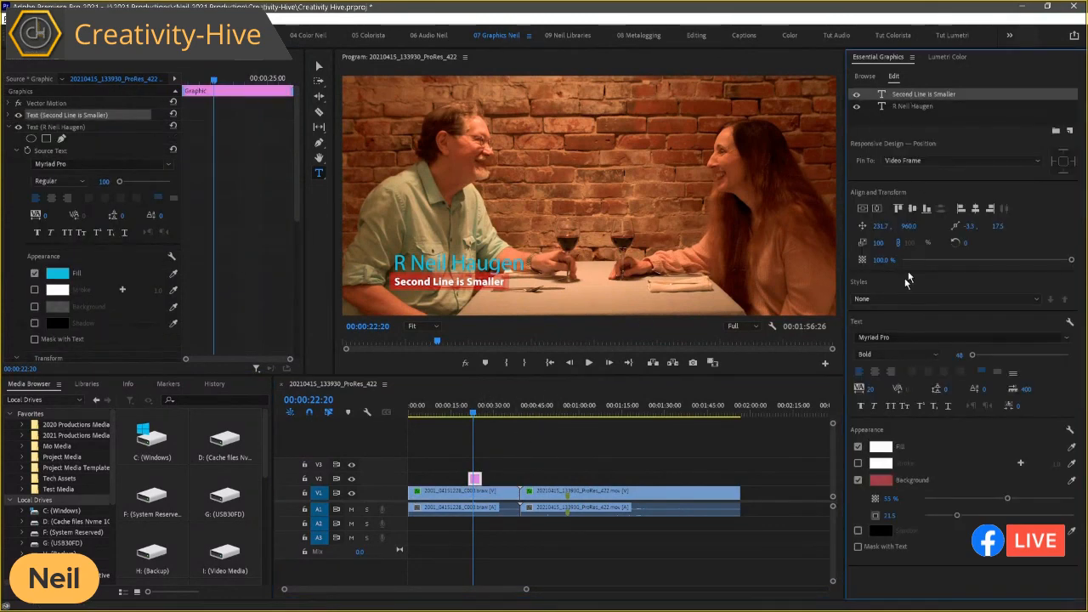